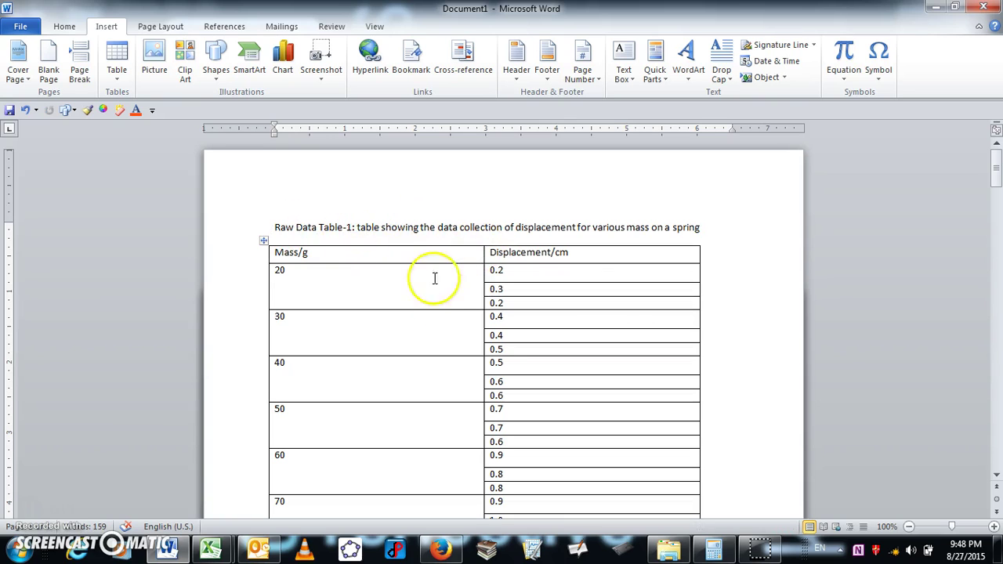
Change all five values in the Error column of the processed data table to 0.01
scroll(479, 347, down, 1)
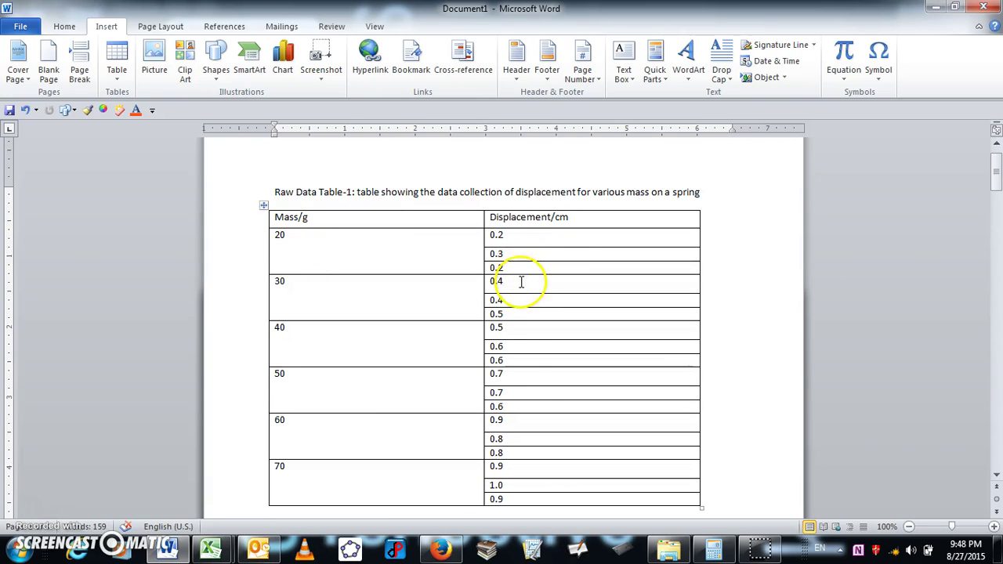
scroll(522, 278, down, 5)
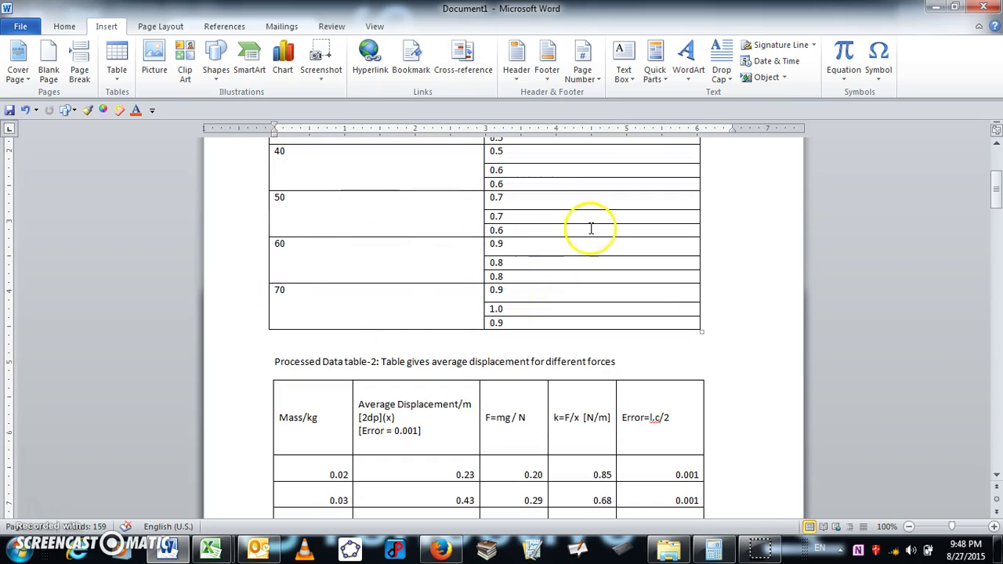
scroll(585, 229, down, 3)
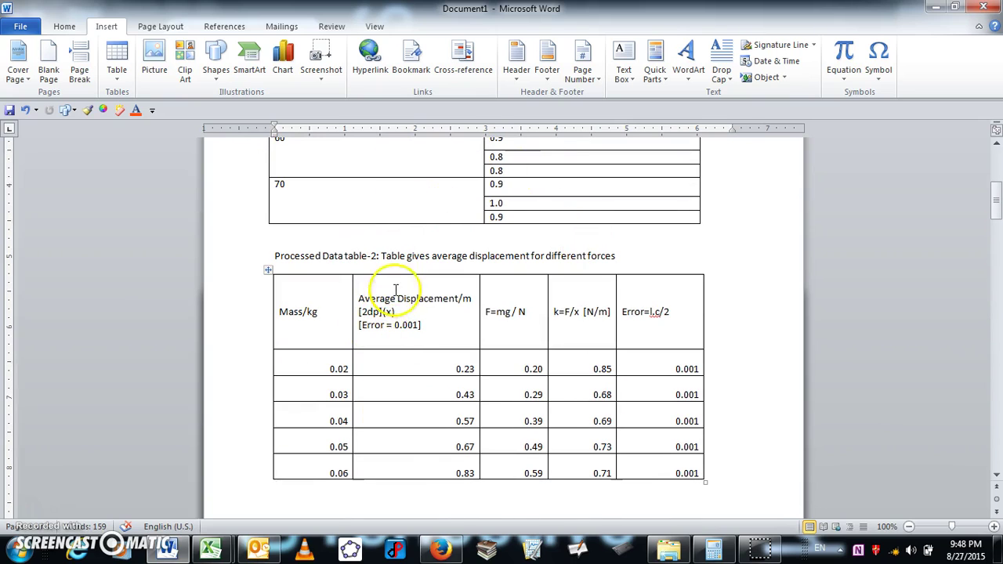
drag(412, 370, 418, 469)
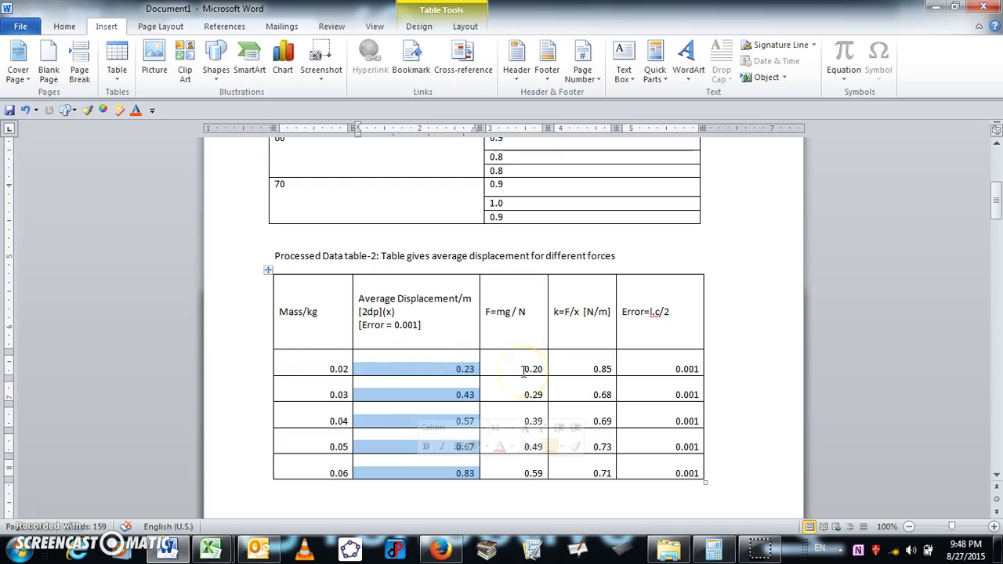
click(554, 312)
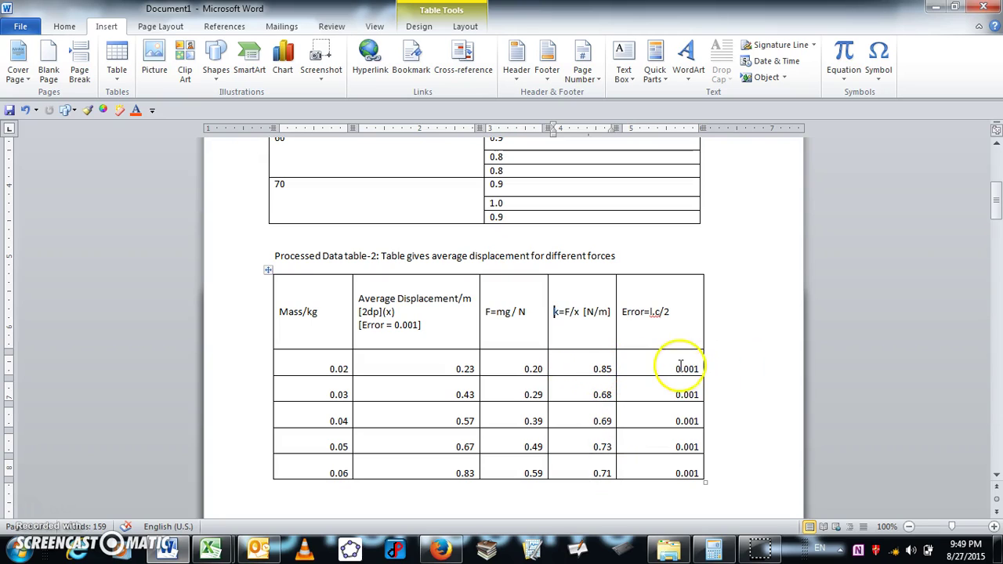
drag(695, 370, 697, 376)
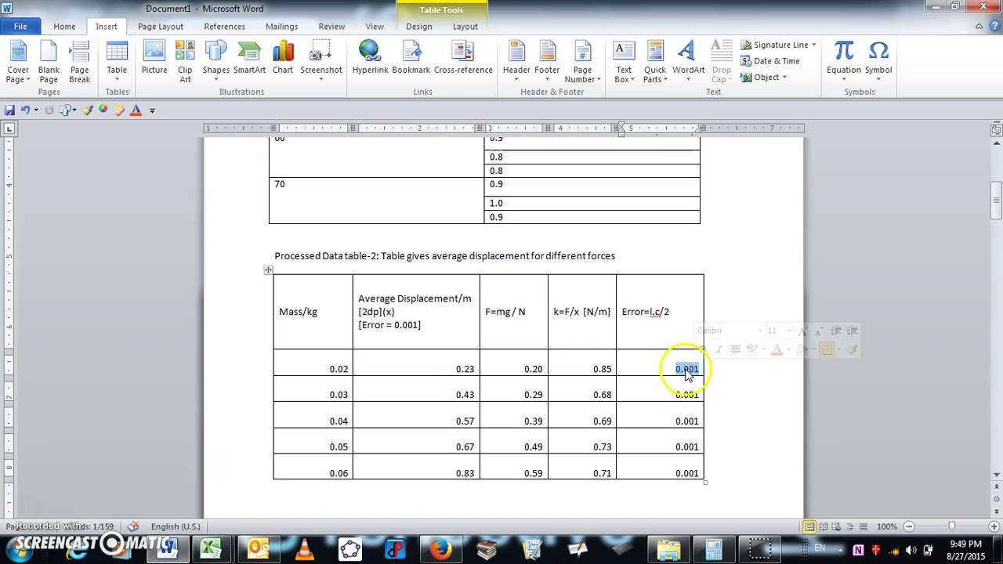
text(0)
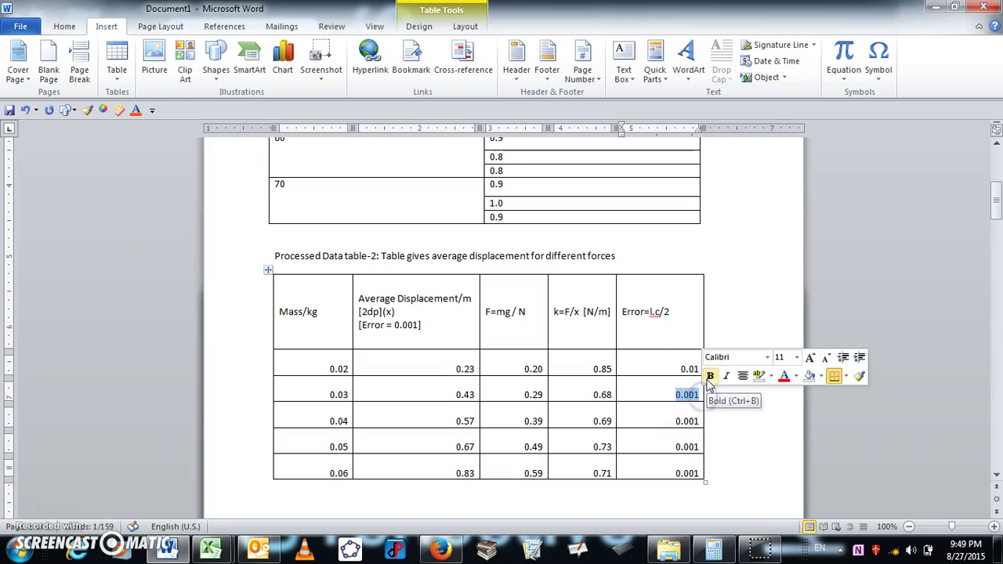
text(0.)
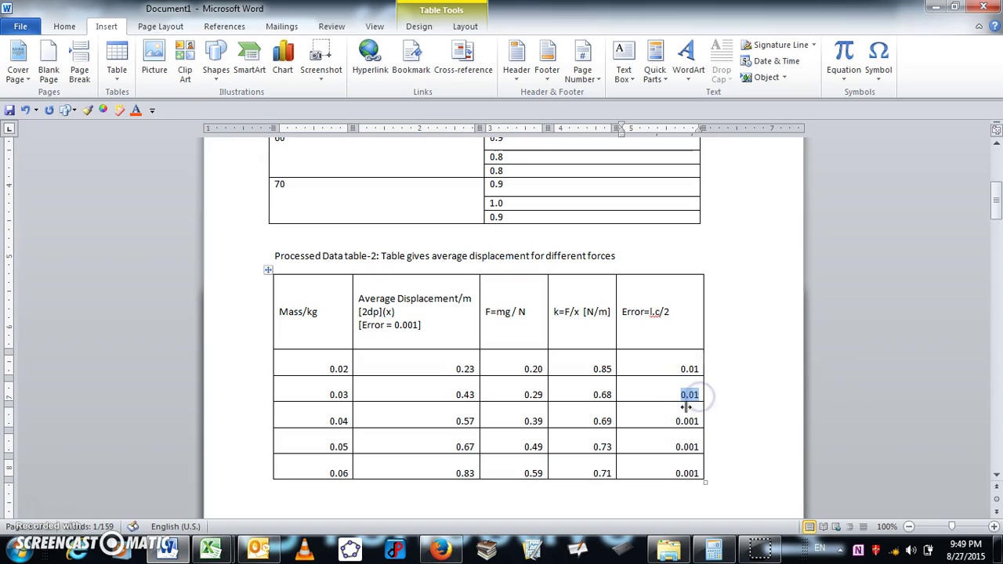
drag(672, 424, 700, 422)
text(0.01)
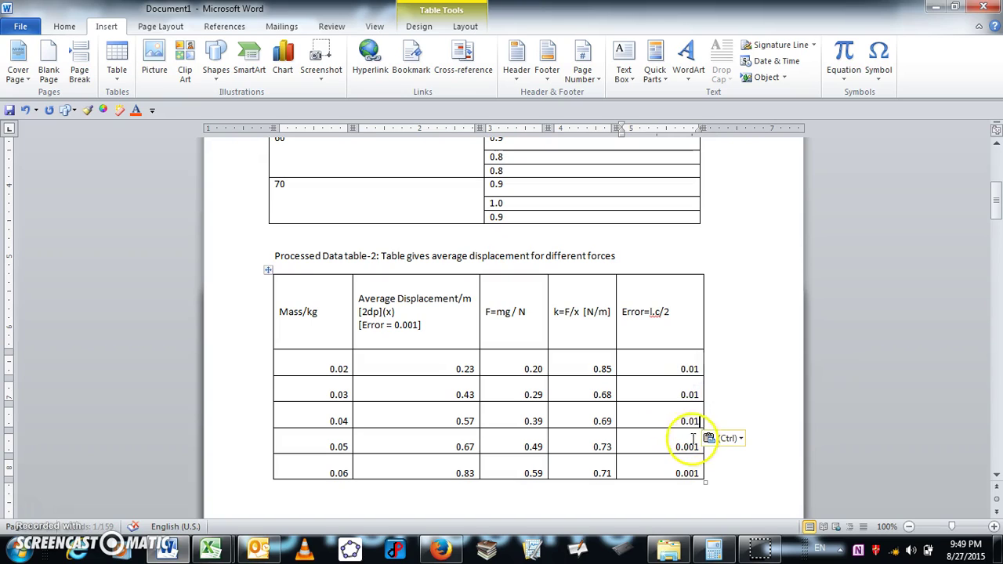
text(0.01)
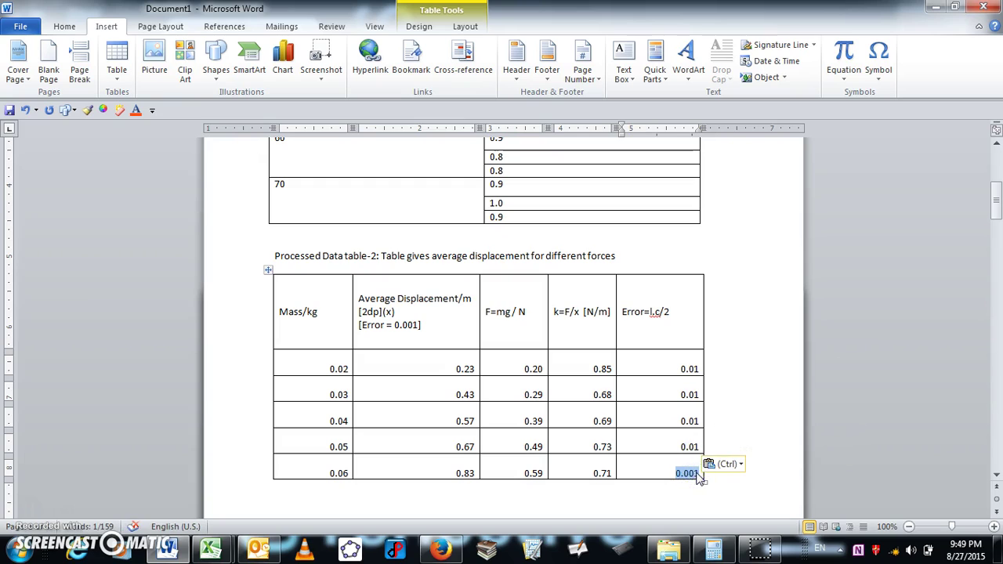
text(0.01)
click(738, 373)
scroll(738, 375, down, 1)
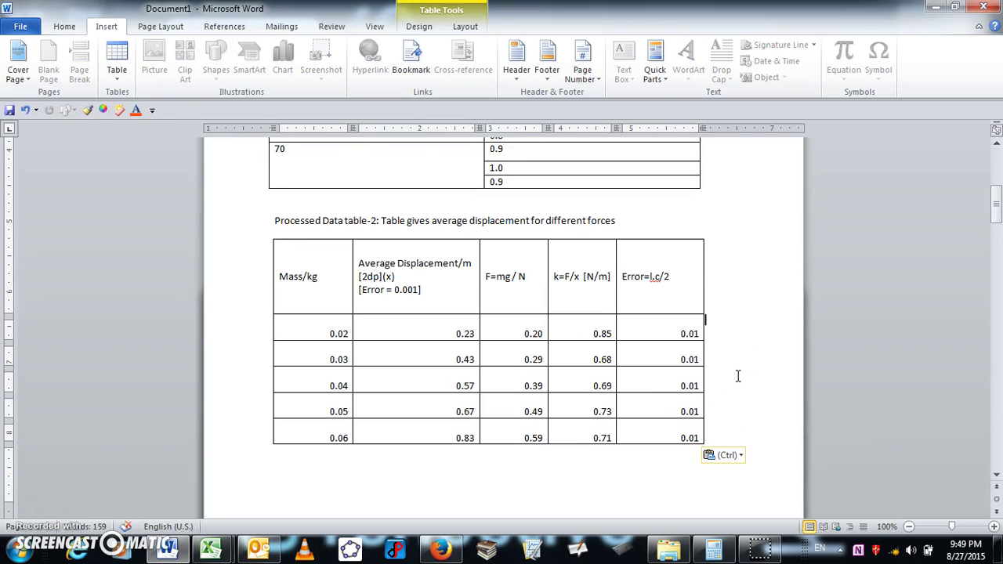
click(700, 318)
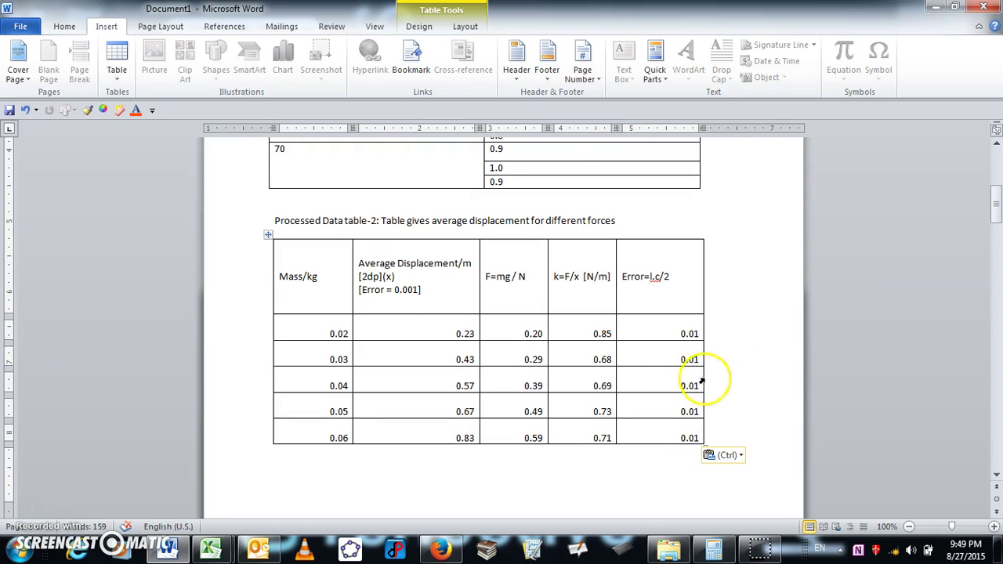
click(332, 292)
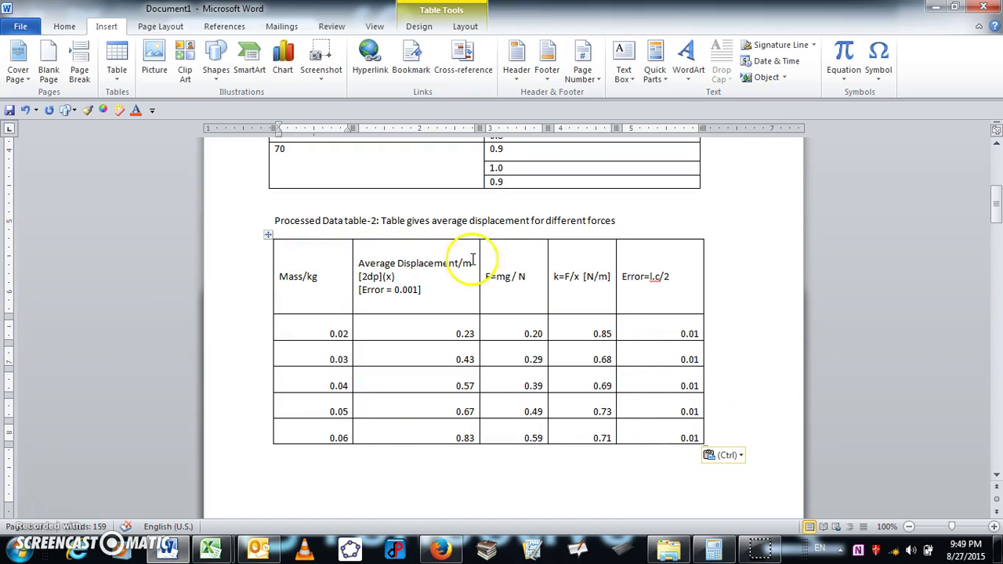
Switch to the Excel workbook, clear B6 and recalculate it as the average of the displacement readings in B3:B5
mouse_move(210, 548)
click(280, 493)
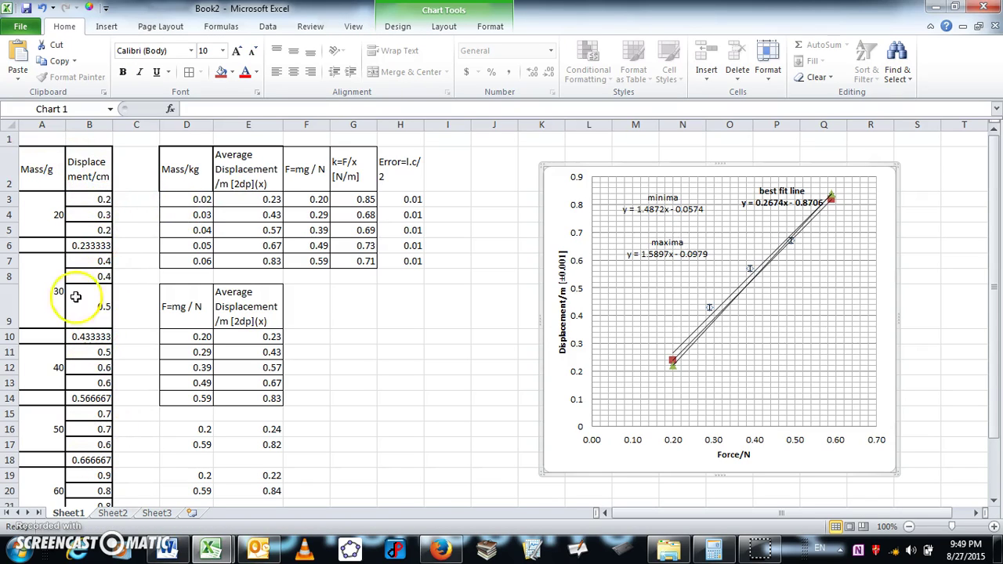
click(82, 246)
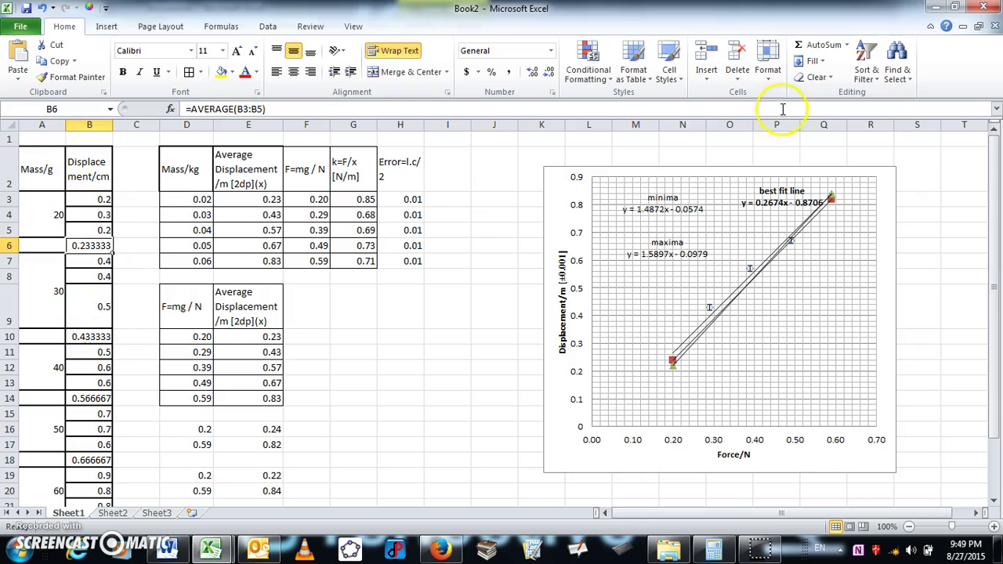
click(846, 45)
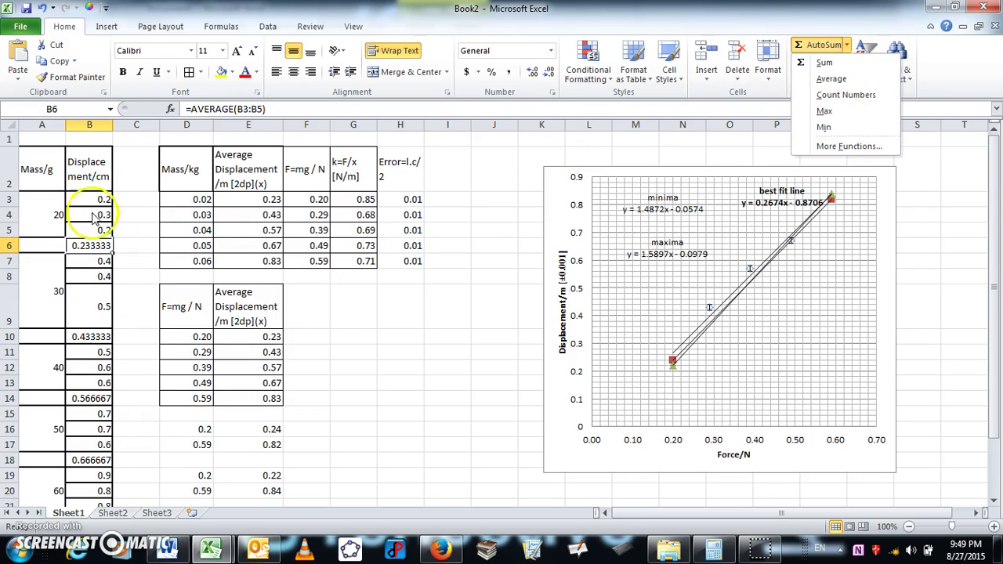
click(95, 245)
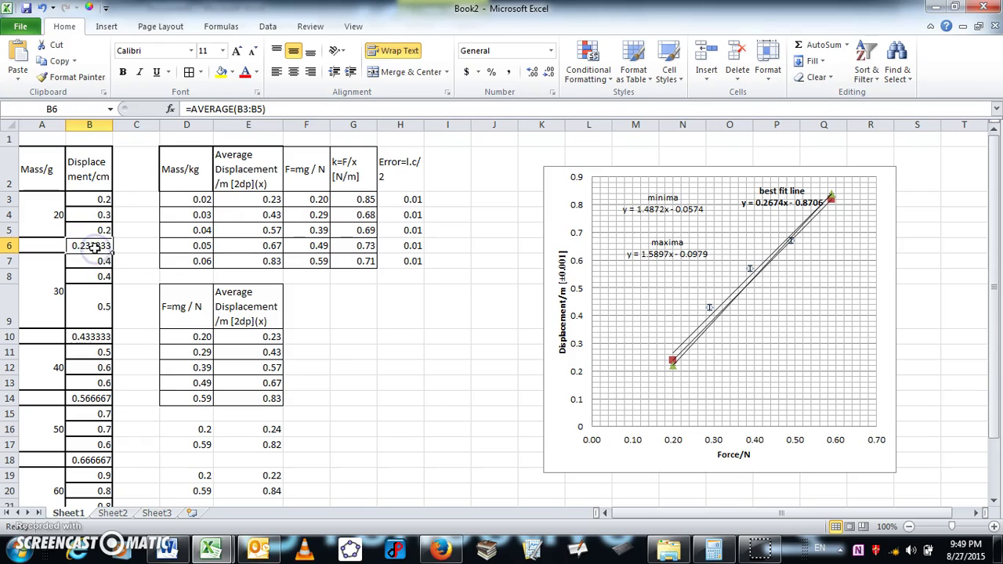
drag(81, 198, 88, 248)
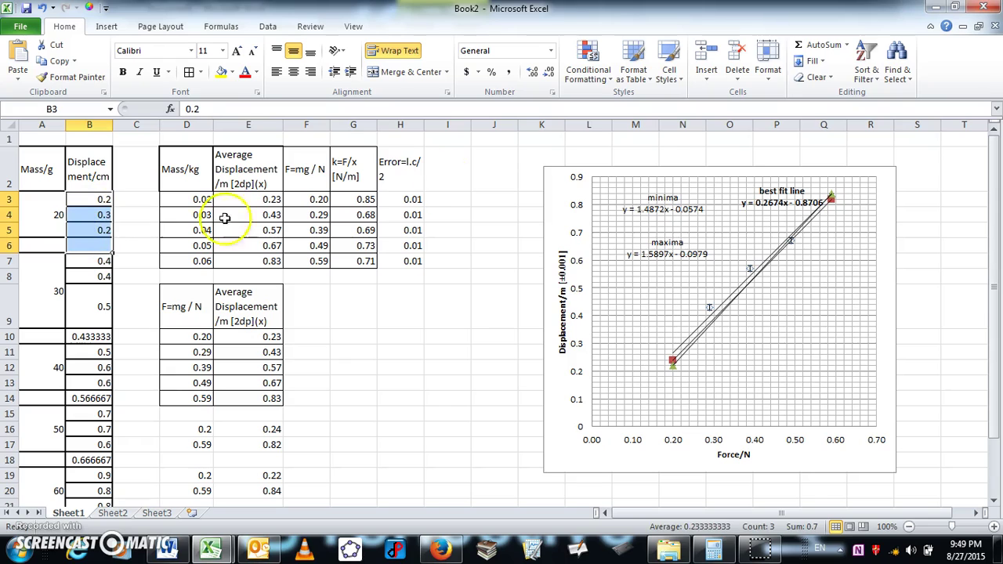
click(846, 45)
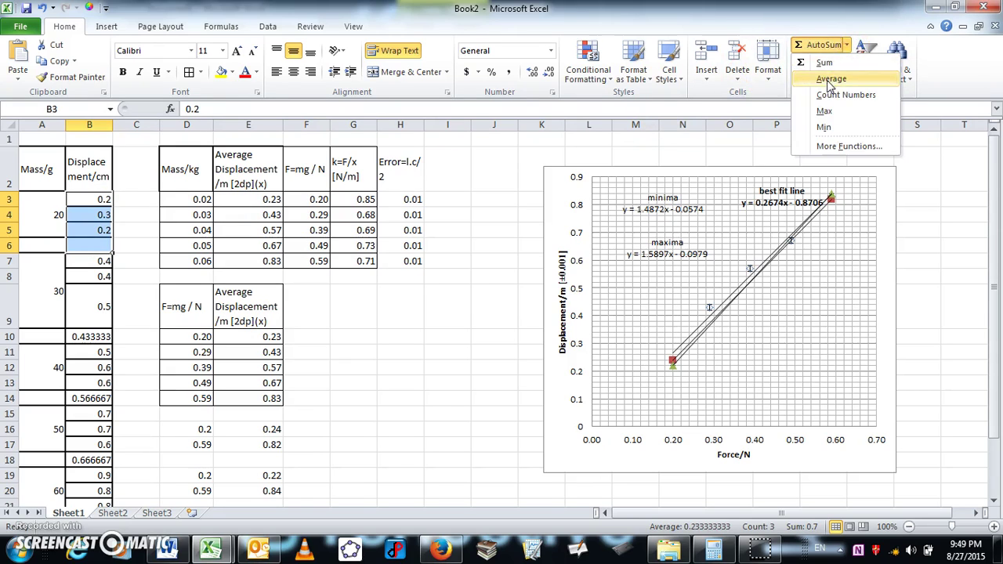
click(830, 81)
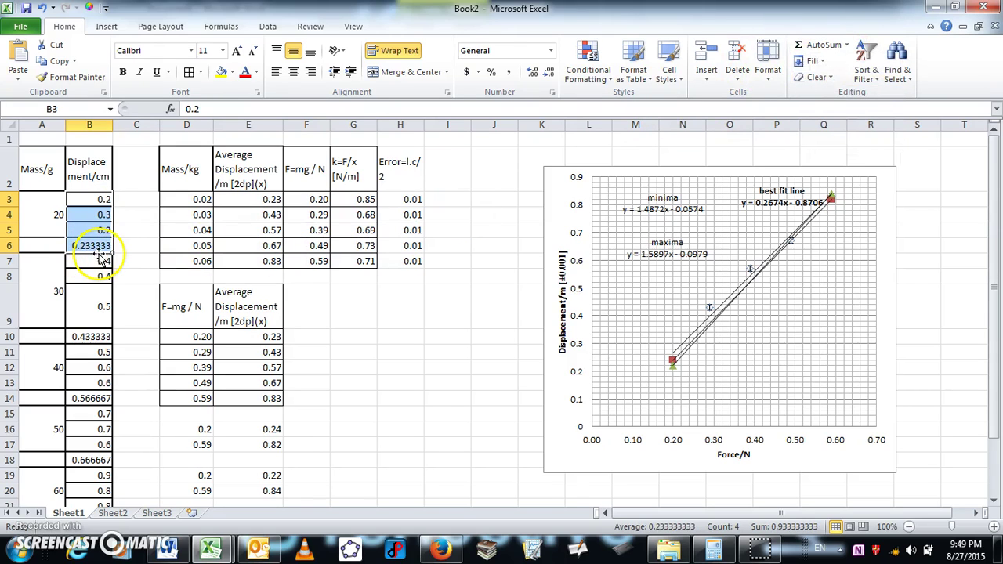
Highlight the average displacement cells B6, B10, B14, B18, B22 and B26 with yellow fill
click(83, 335)
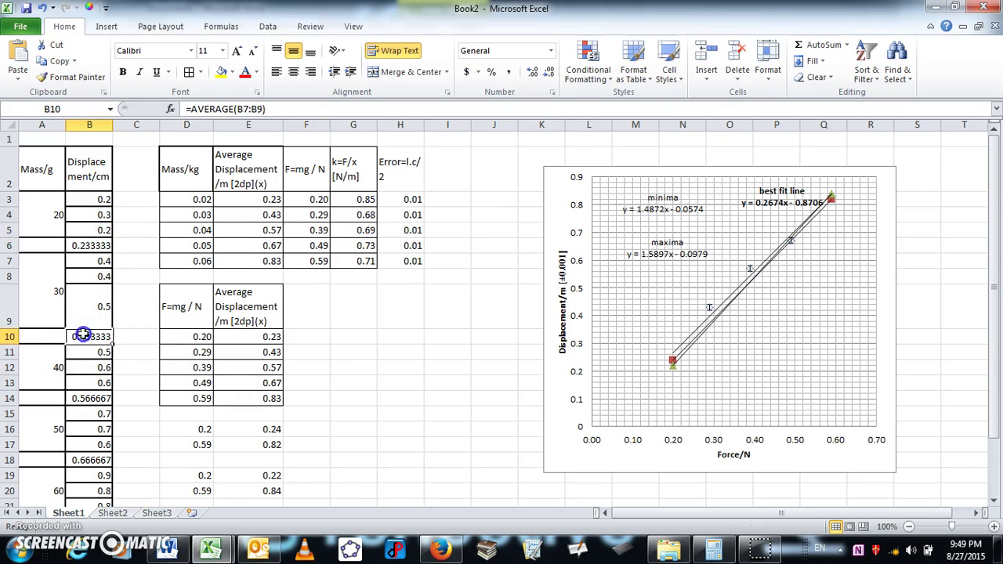
click(96, 251)
click(222, 72)
click(92, 338)
click(221, 71)
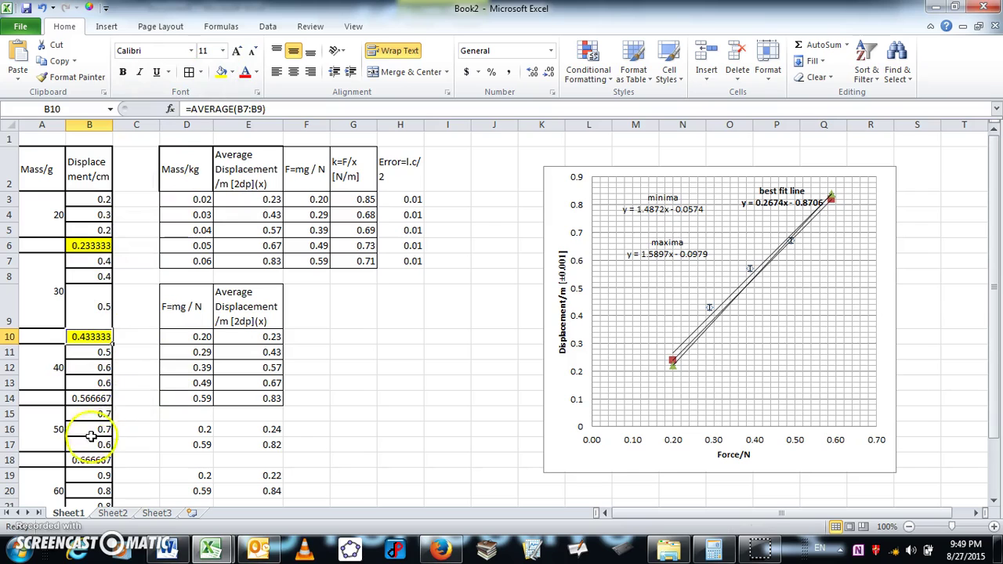
click(85, 400)
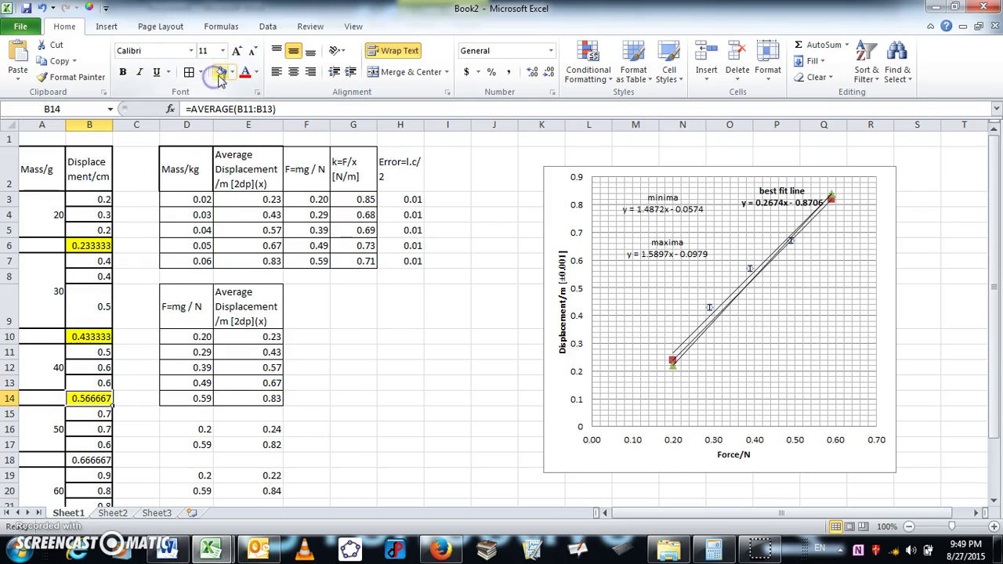
click(88, 461)
click(219, 72)
scroll(98, 368, down, 3)
click(94, 324)
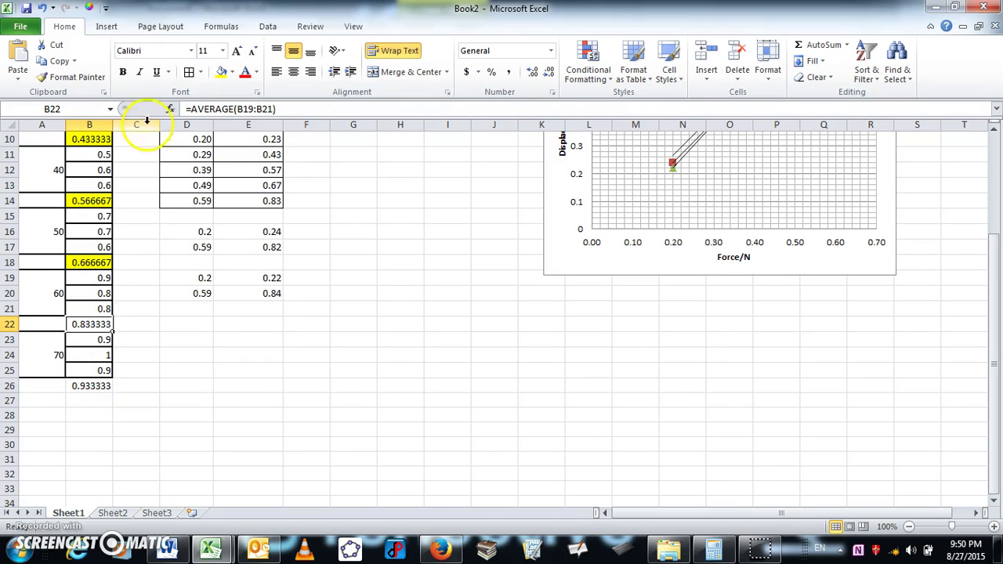
click(222, 71)
click(85, 385)
click(222, 72)
click(347, 279)
scroll(347, 282, up, 3)
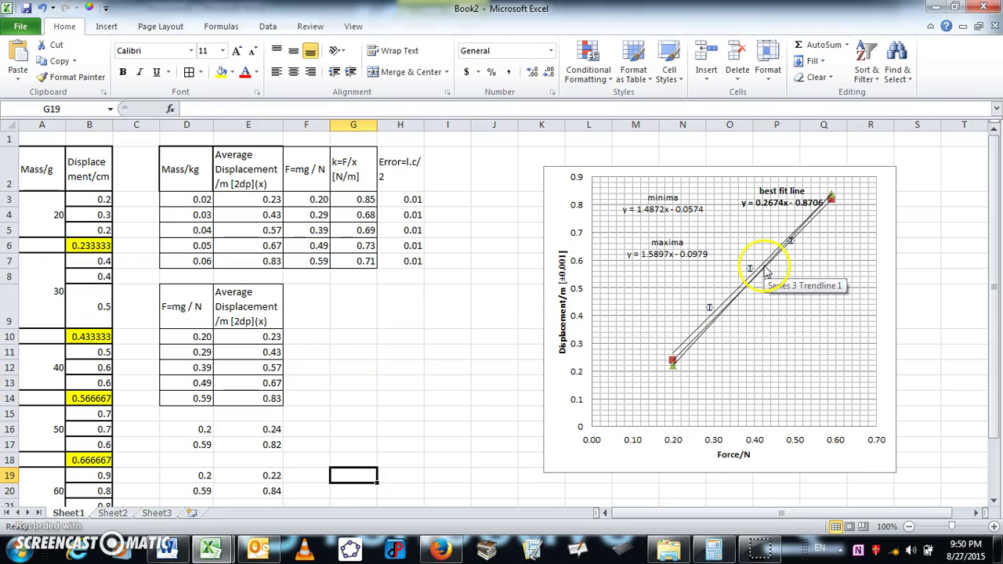
Delete the existing displacement-force chart from the sheet
click(573, 192)
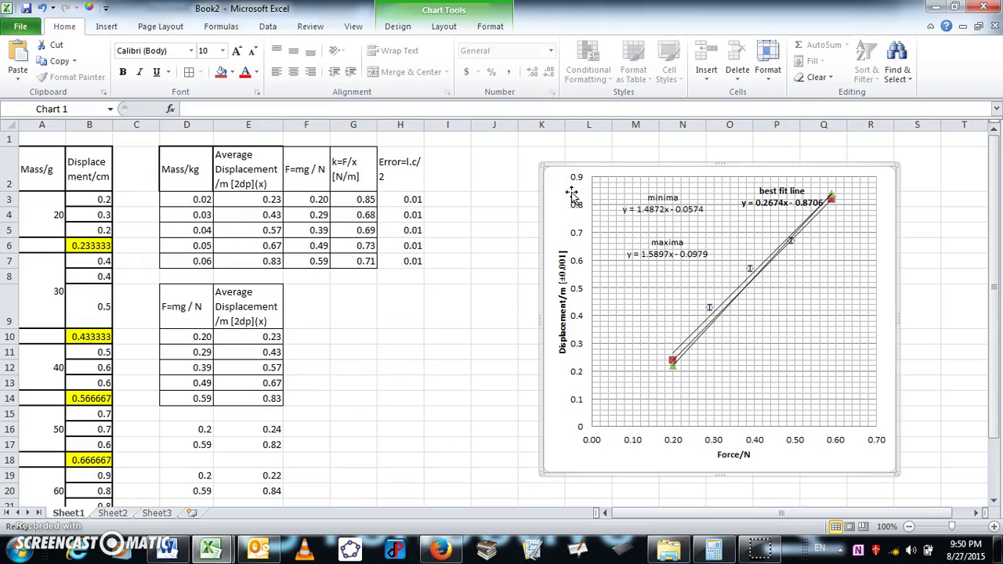
right_click(572, 192)
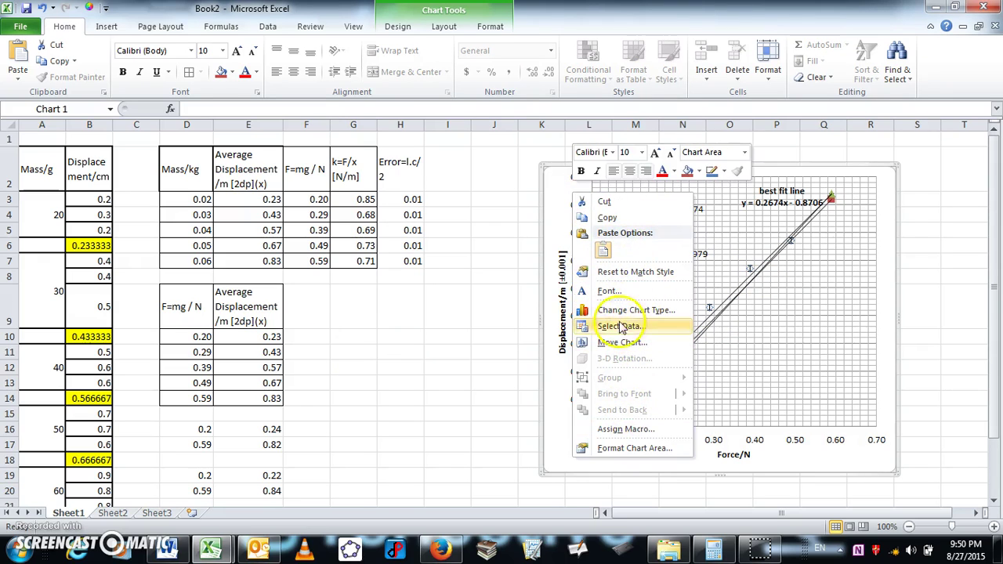
click(894, 187)
key(Delete)
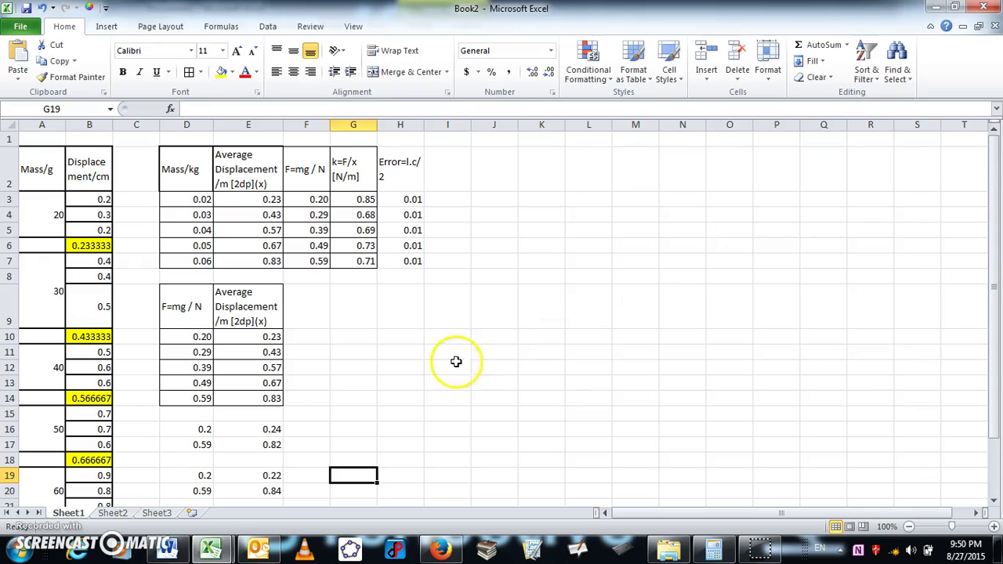
Insert a markers-only scatter chart from the force and average displacement data in D9:E14 and place it beside the tables
drag(201, 291, 264, 394)
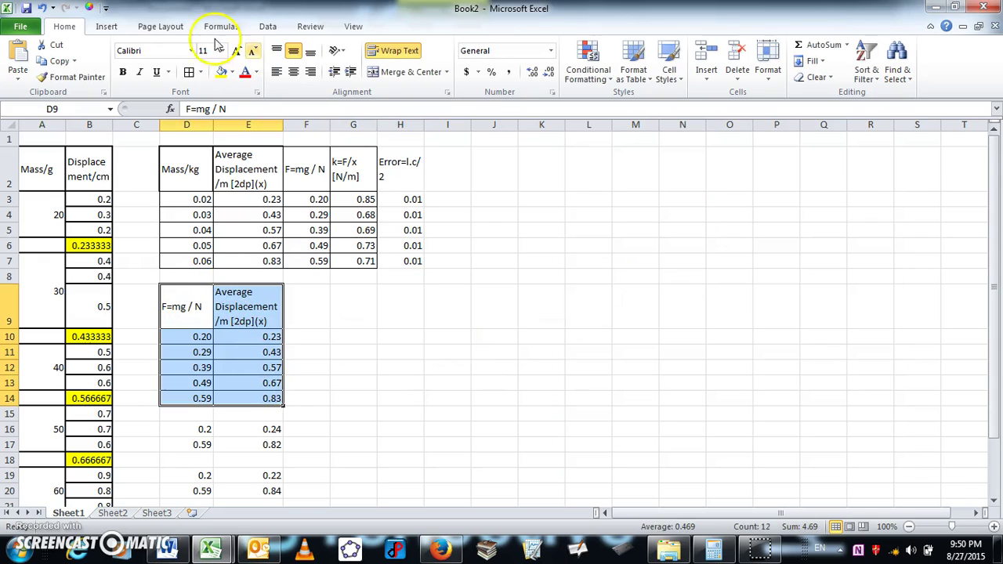
click(107, 26)
click(435, 71)
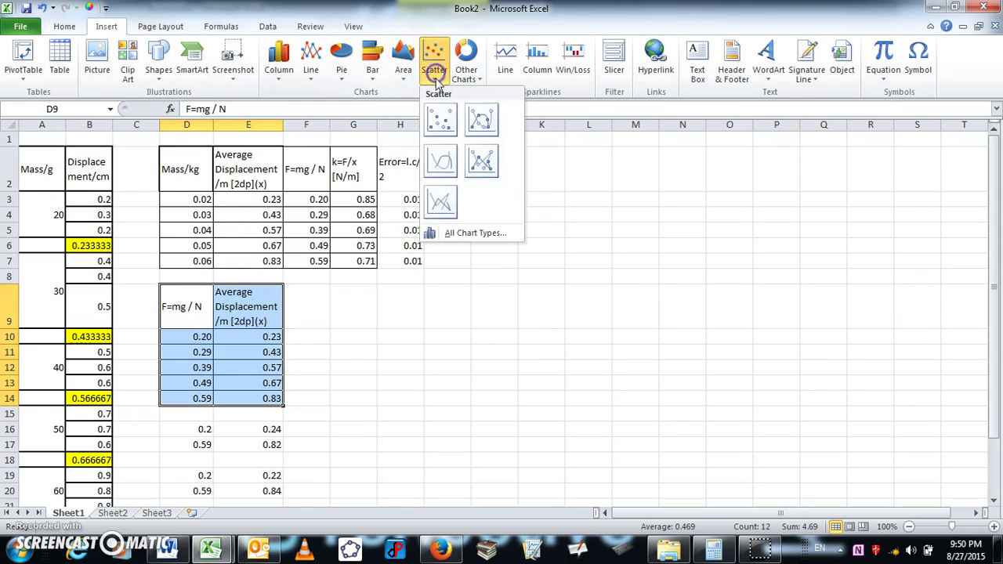
click(440, 120)
drag(500, 250, 645, 173)
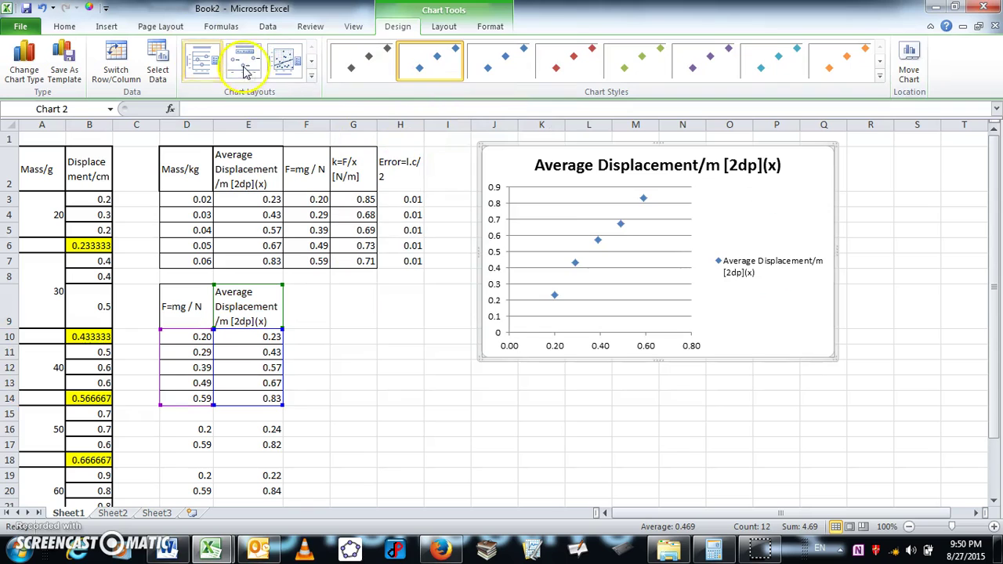
Apply the chart layout with axis titles and set the vertical axis title to "displacement/m[0.01]"
click(202, 63)
click(496, 261)
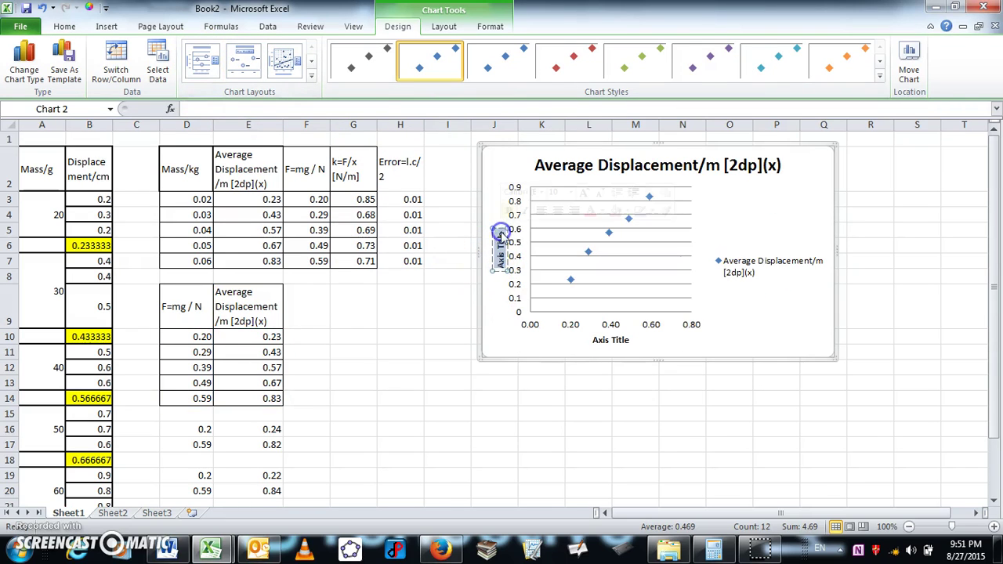
key(Delete)
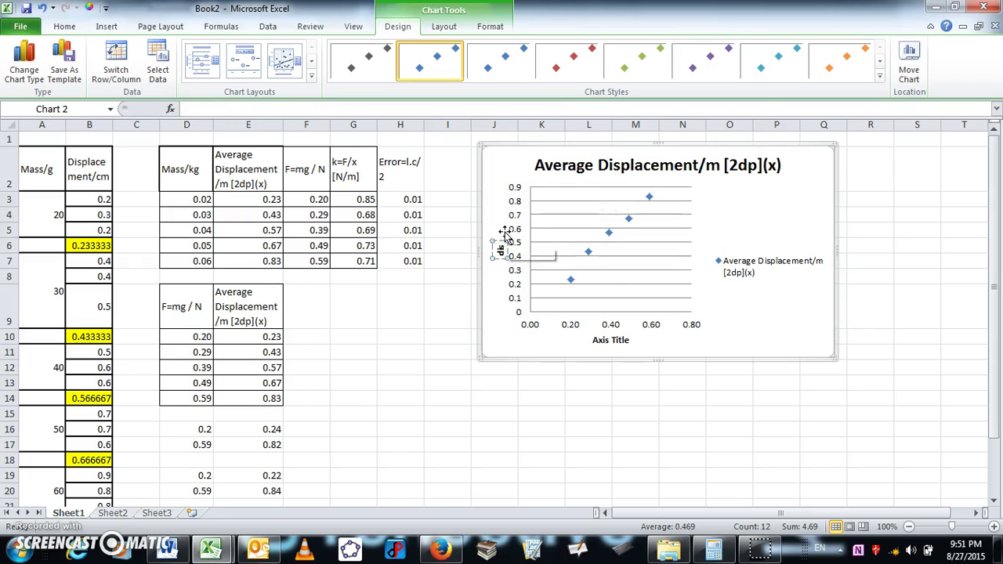
text(displacement/m[0.01)
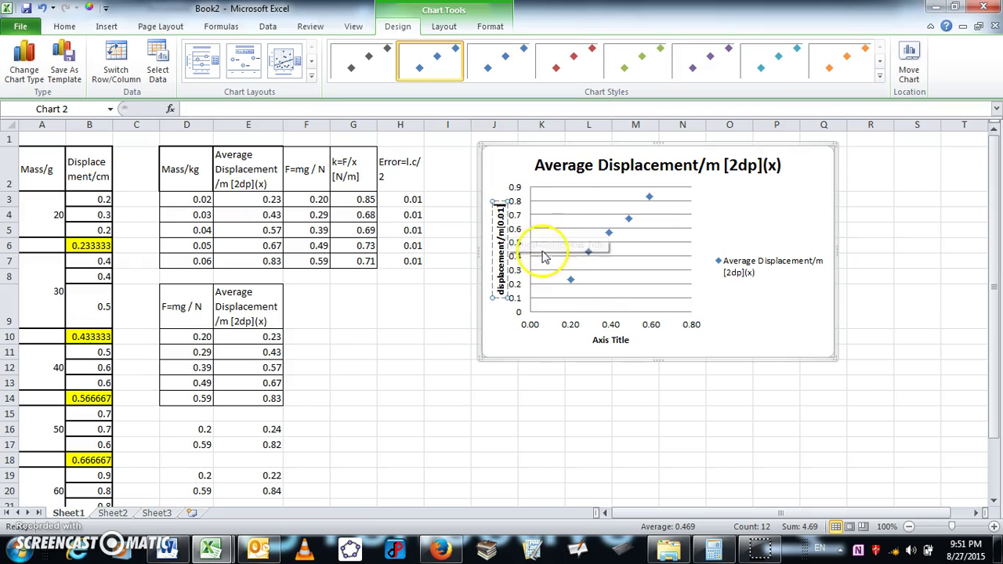
Set the chart's horizontal axis title to "force/N" and delete the legend
click(595, 342)
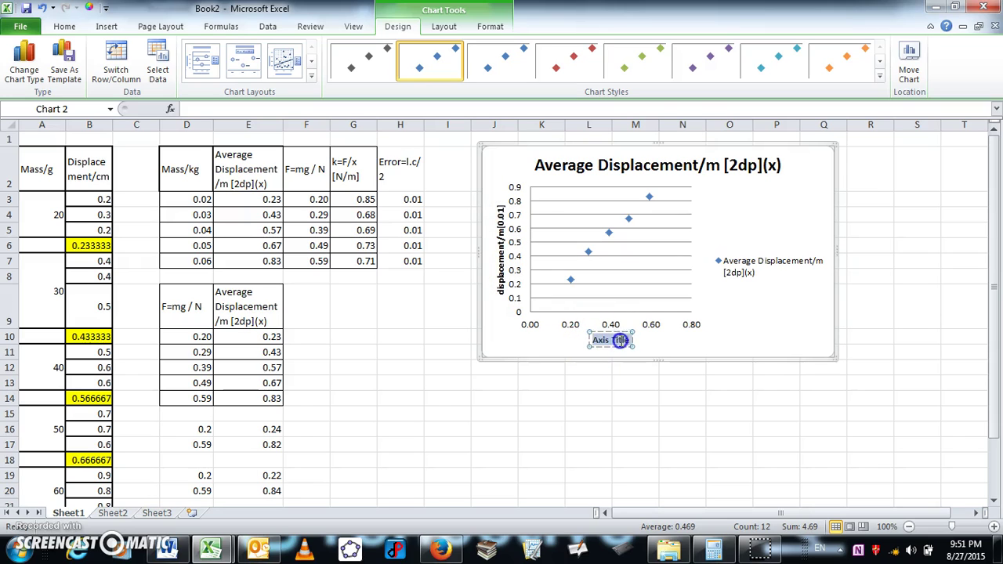
text(force()
click(666, 411)
click(717, 262)
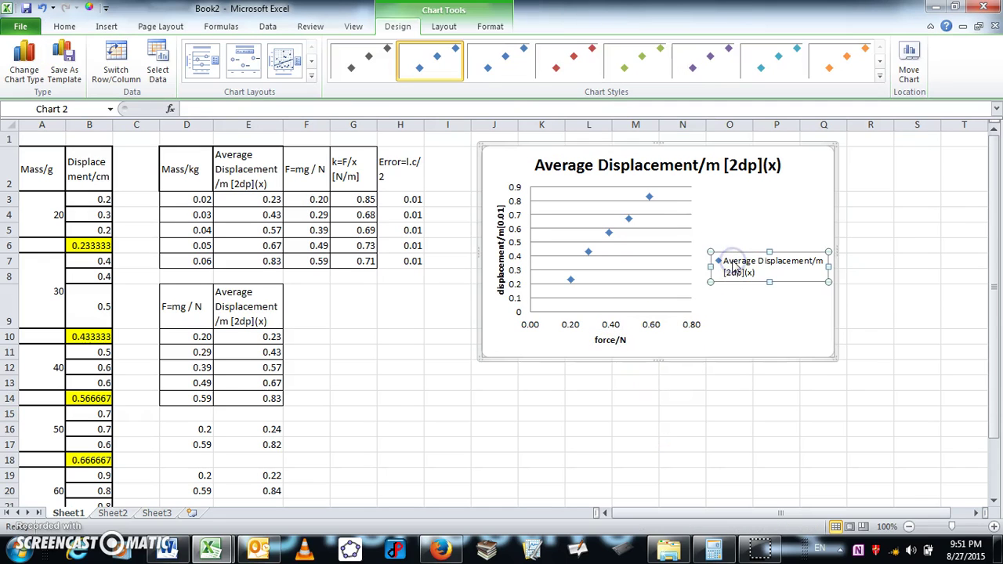
right_click(734, 266)
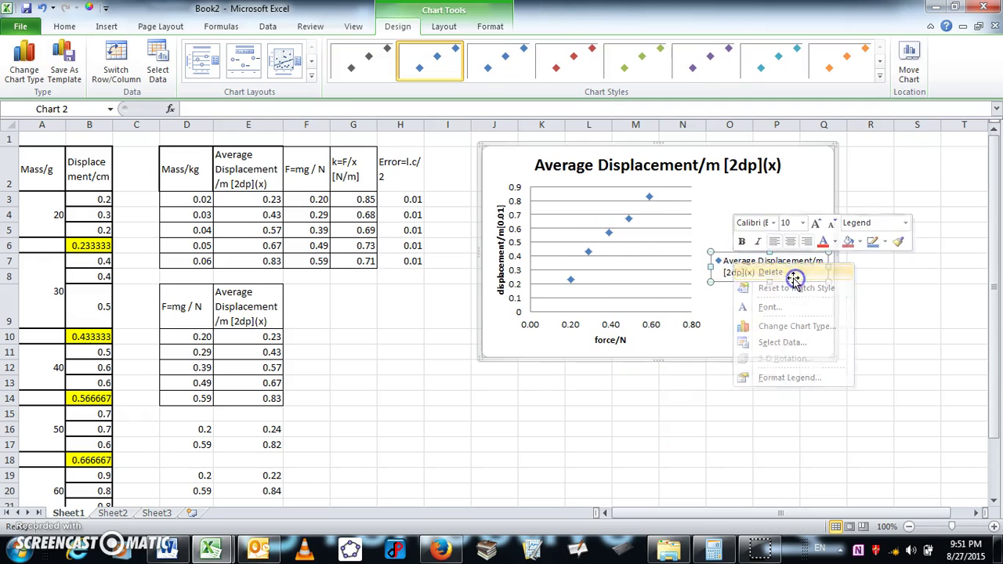
click(721, 307)
Change the chart title to "Spring constant graph"
click(610, 166)
drag(538, 165, 761, 165)
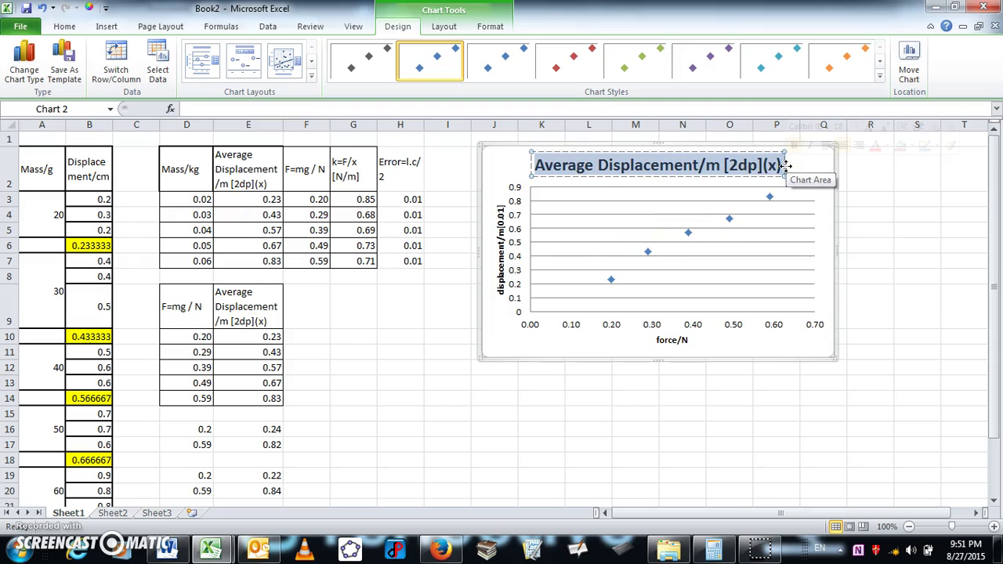
text(Spring)
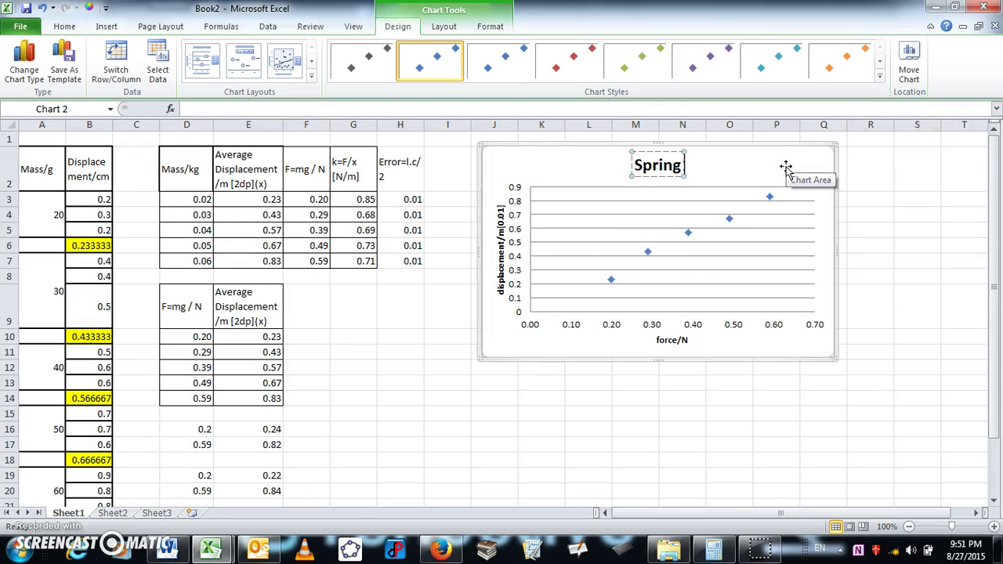
text( constant)
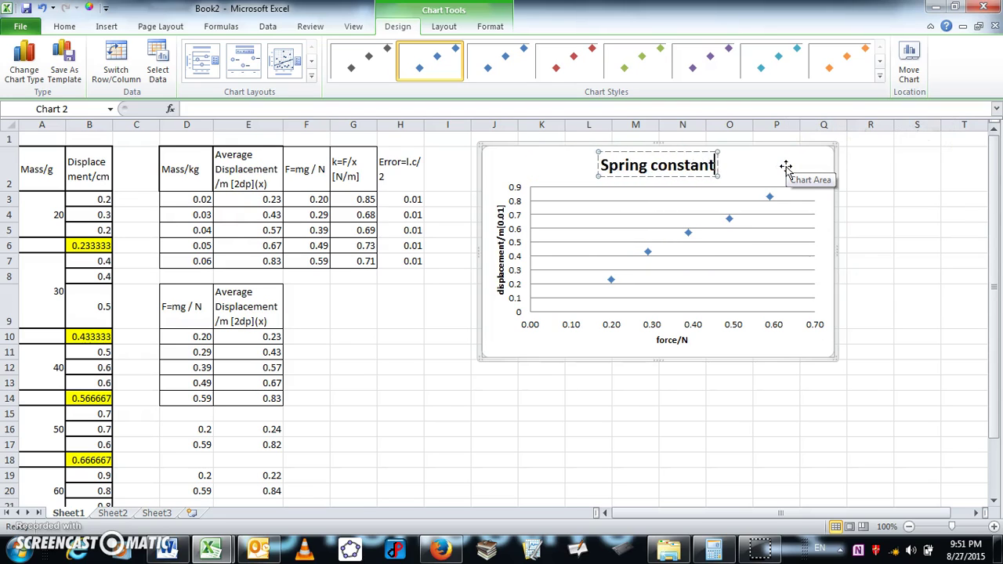
text( graph)
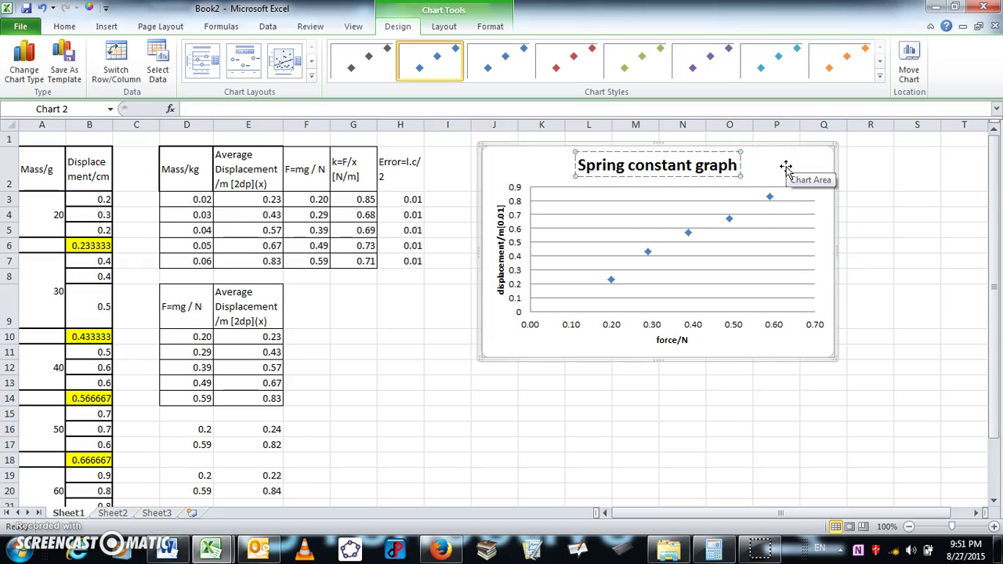
Add a linear trendline to the data series with a 0.2-period backward forecast and its equation displayed on the chart
click(688, 231)
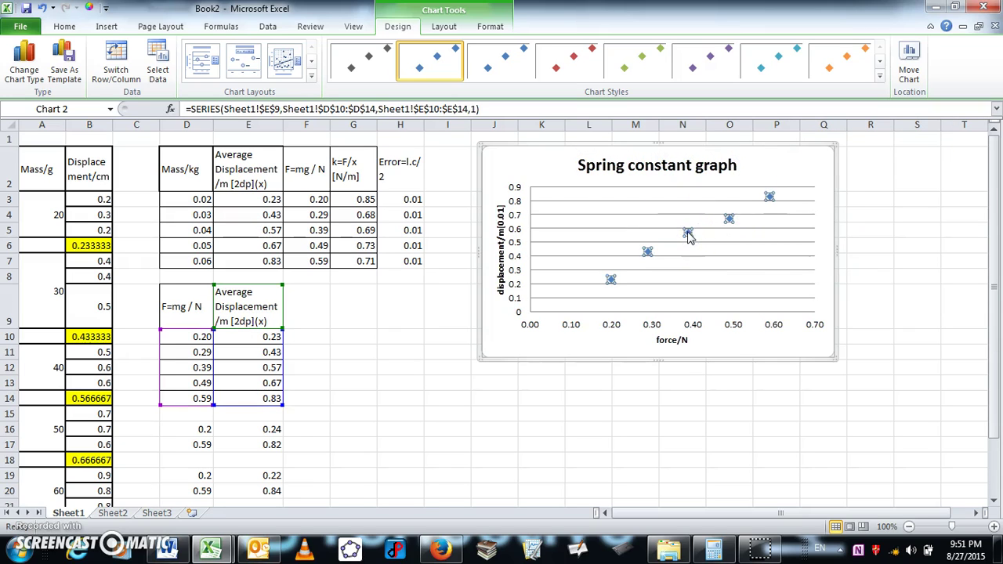
right_click(688, 234)
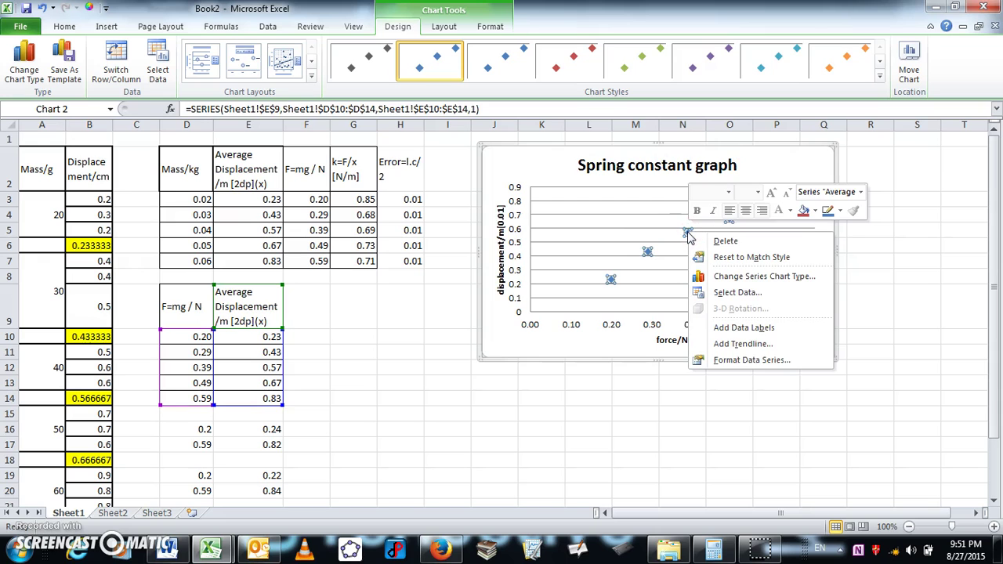
click(743, 346)
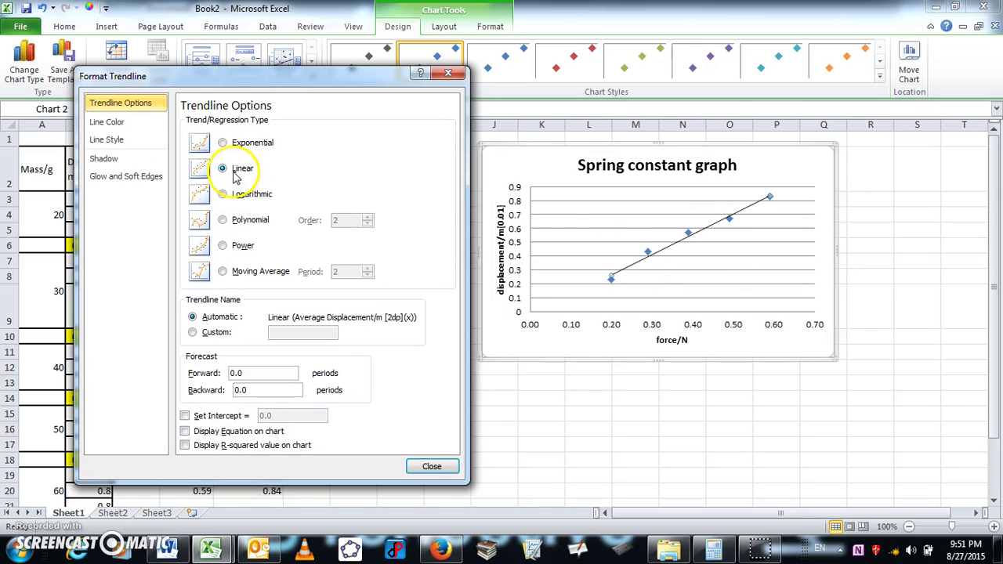
click(185, 432)
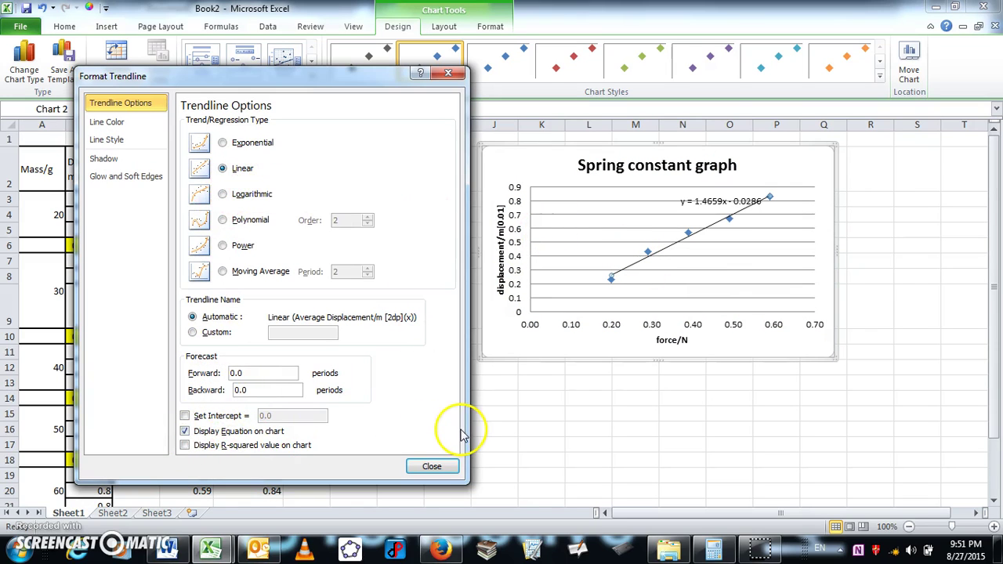
mouse_move(612, 277)
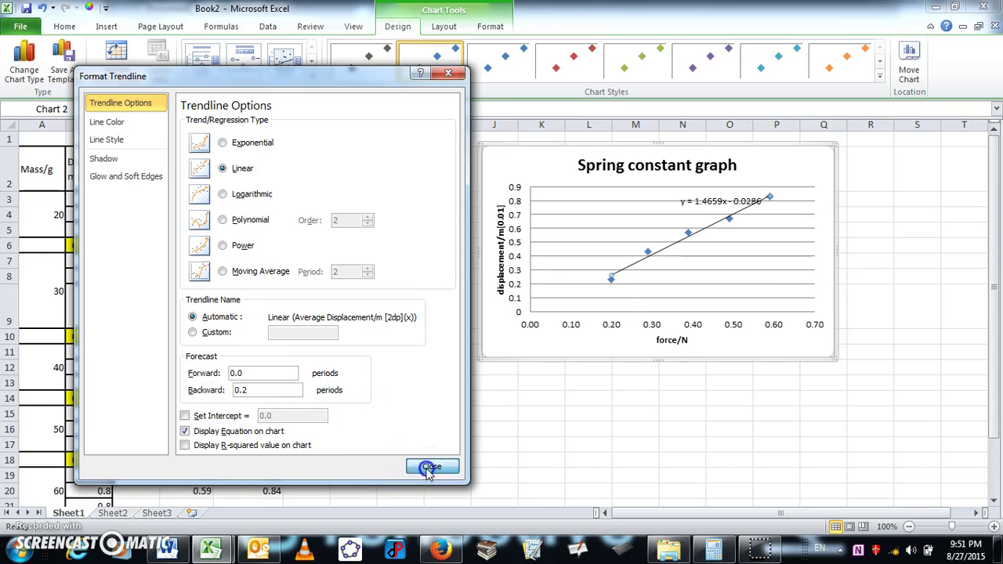
click(431, 468)
Add minor gridlines for both the vertical and horizontal axes of the chart
click(523, 281)
right_click(524, 280)
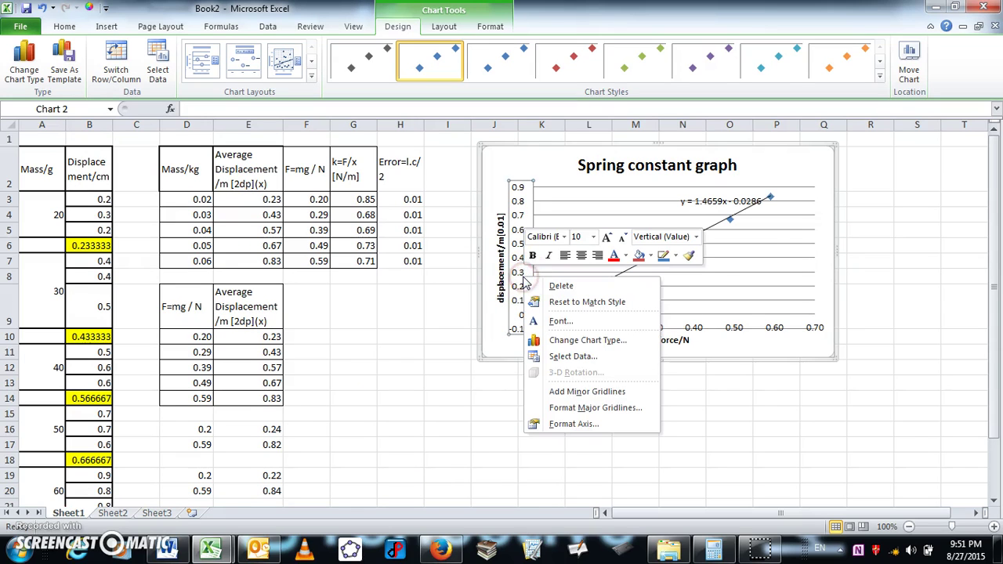
click(578, 394)
click(574, 328)
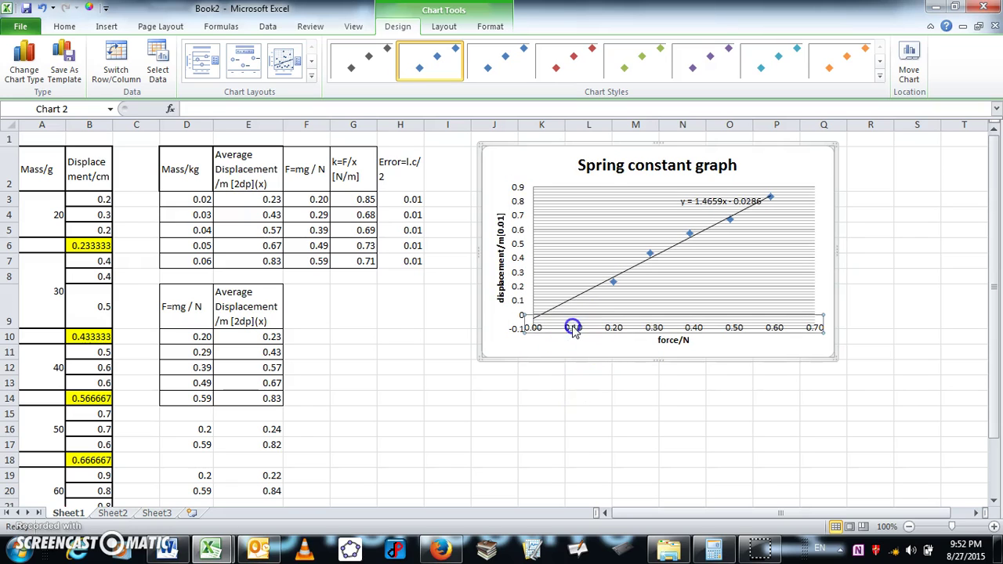
right_click(574, 331)
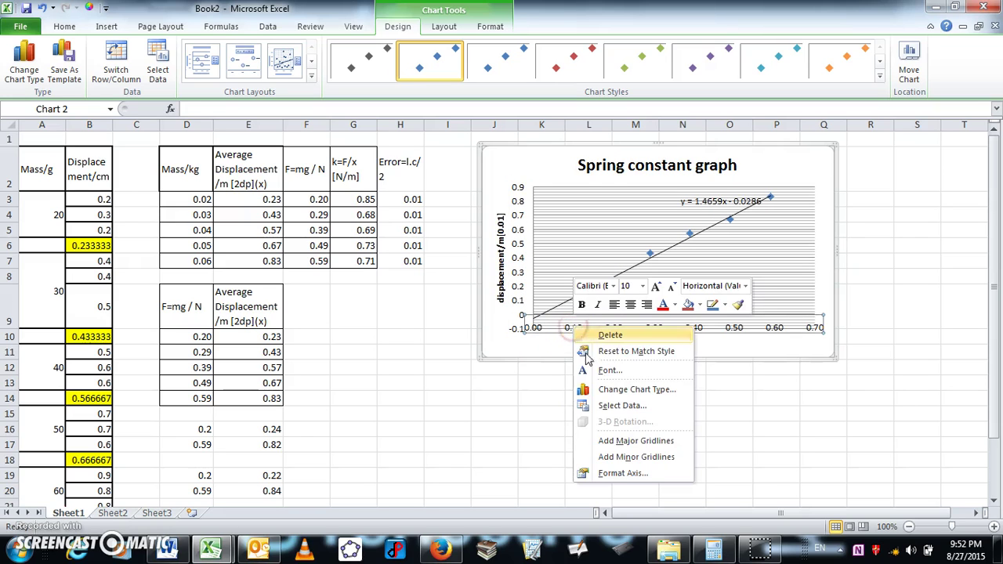
click(627, 457)
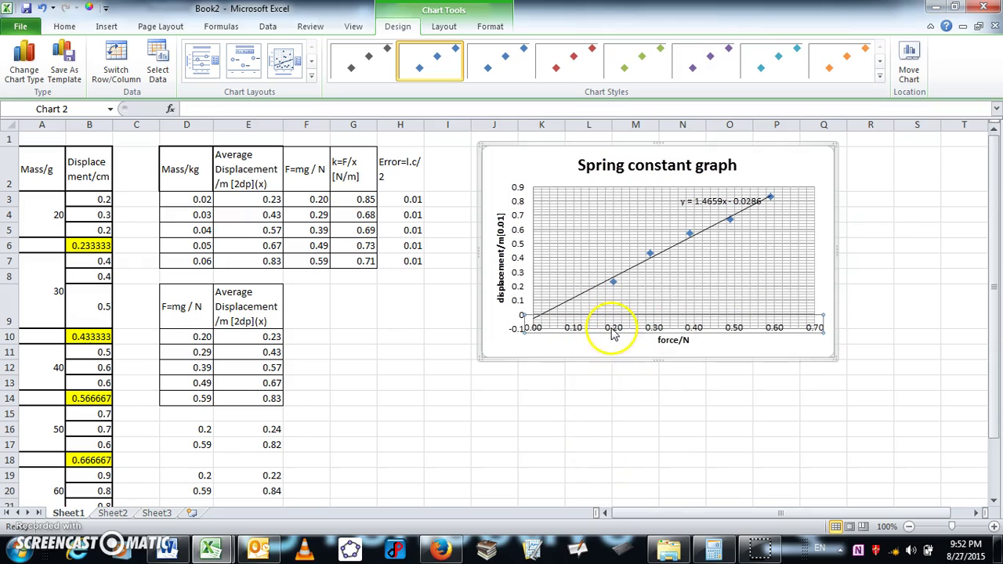
click(761, 174)
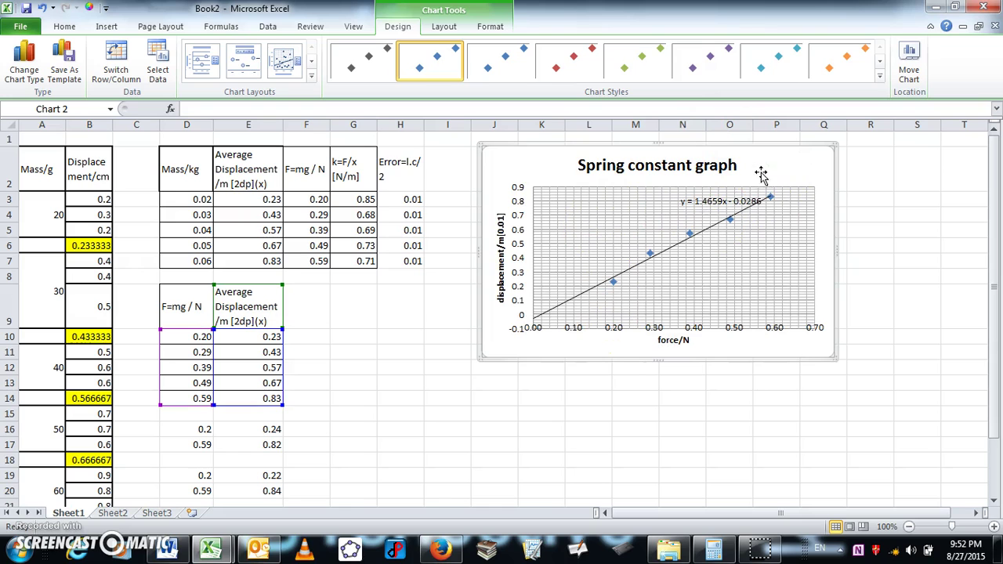
Switch to the Word report and compare its existing displacement graph with the new chart in the Book2 workbook
click(167, 549)
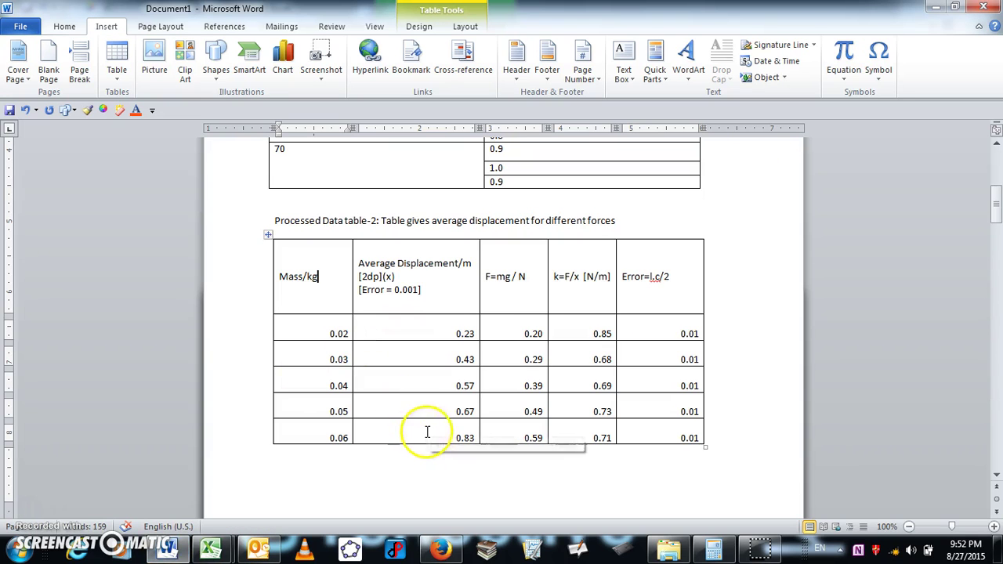
scroll(429, 428, down, 5)
scroll(430, 426, down, 10)
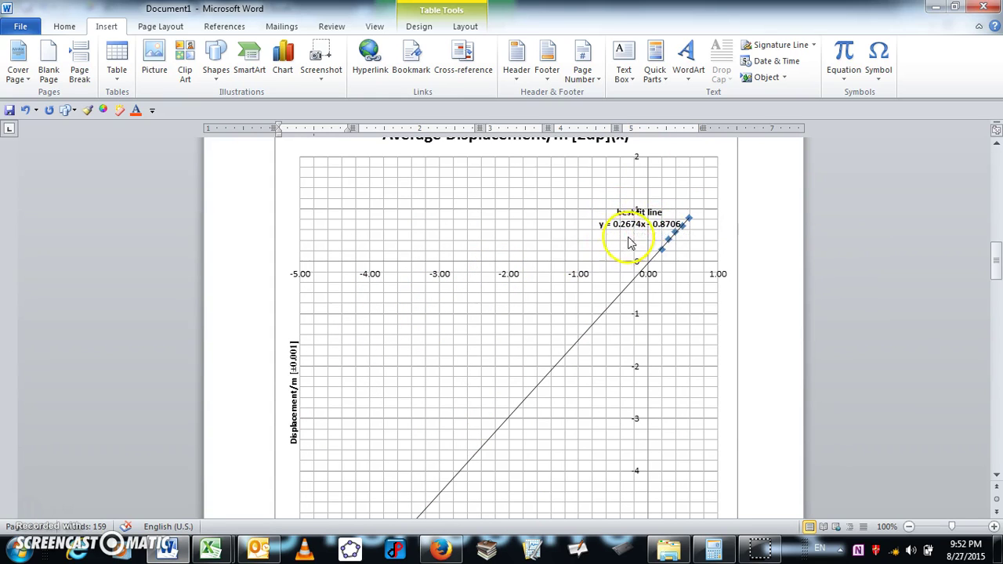
scroll(670, 364, down, 3)
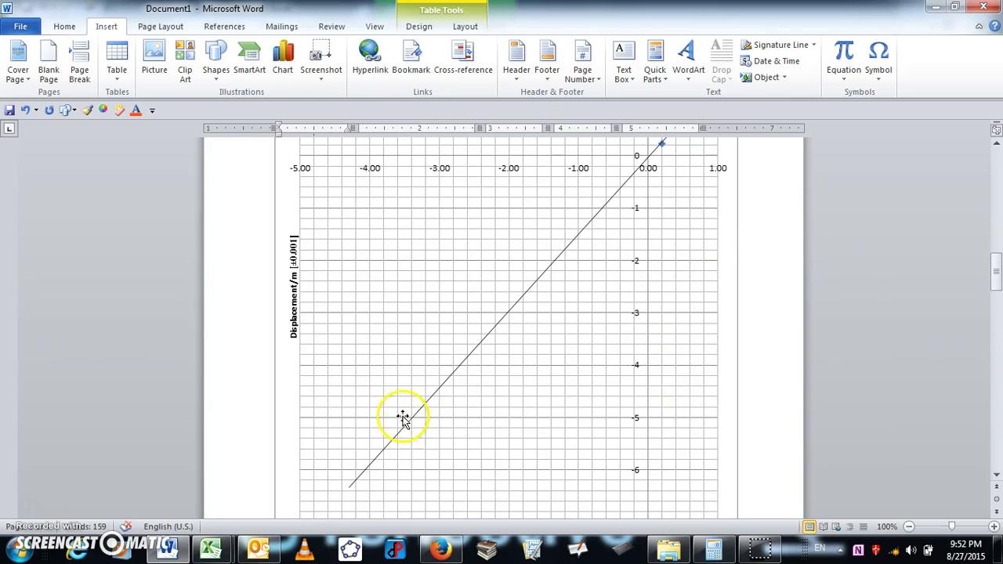
mouse_move(210, 549)
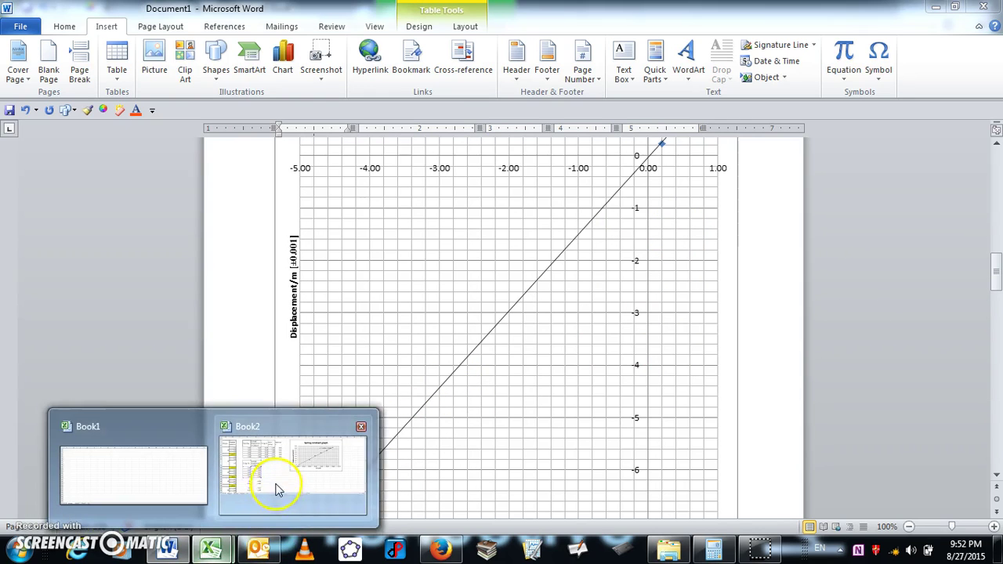
click(277, 489)
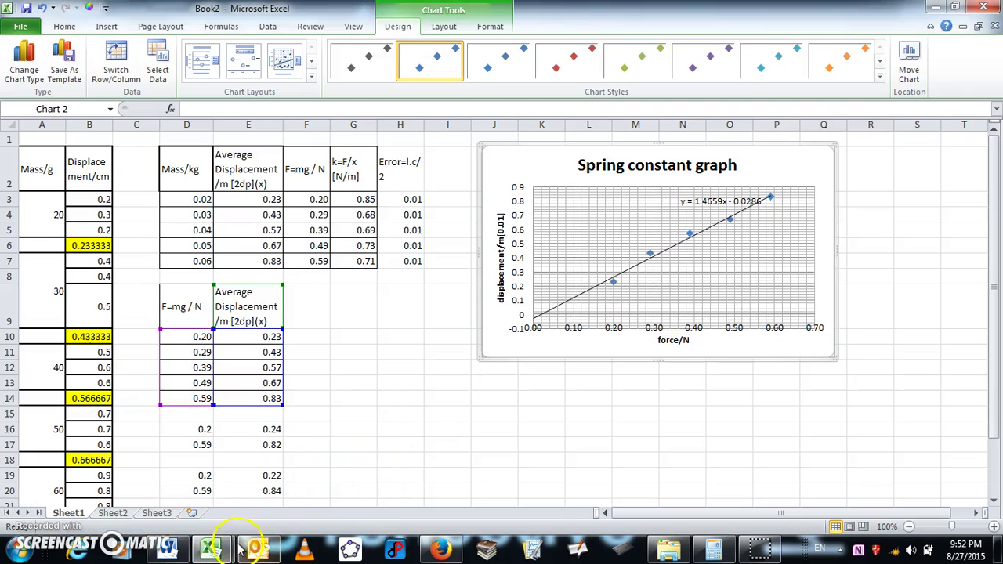
Return to the Word report and delete the old displacement graph and the old error analysis graph
click(167, 549)
click(720, 320)
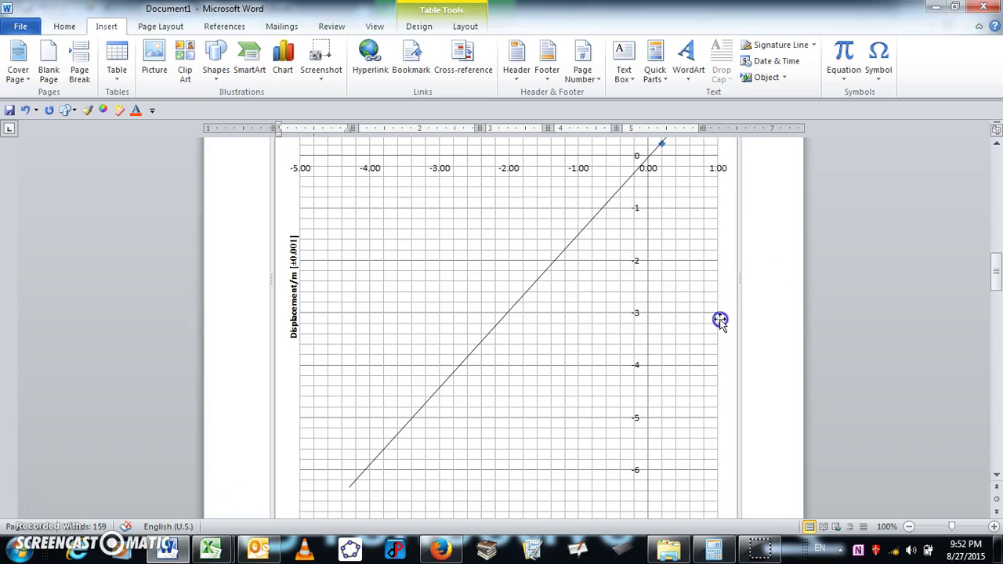
key(Page_Down)
key(Page_Down)
key(Page_Down)
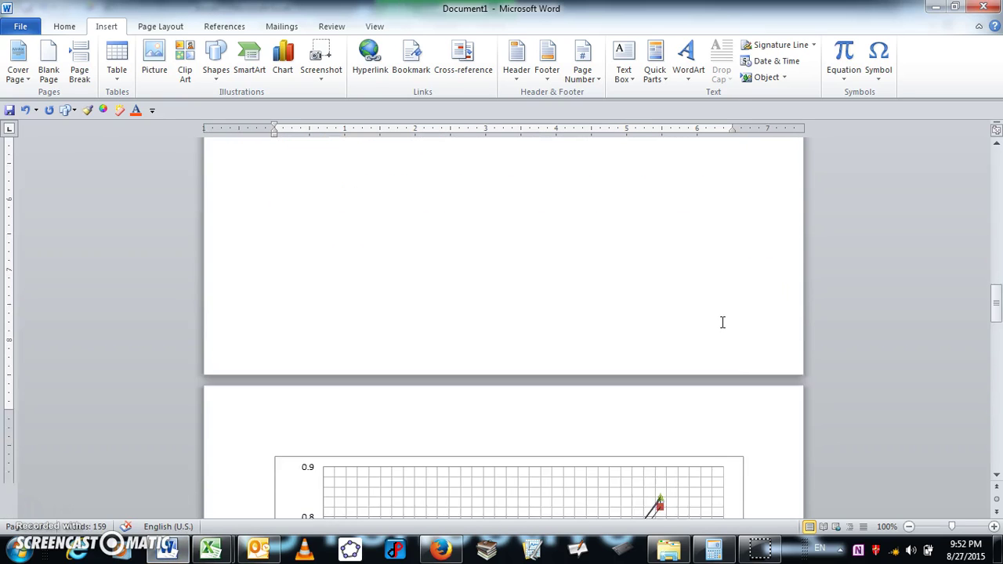
scroll(723, 323, down, 4)
click(712, 316)
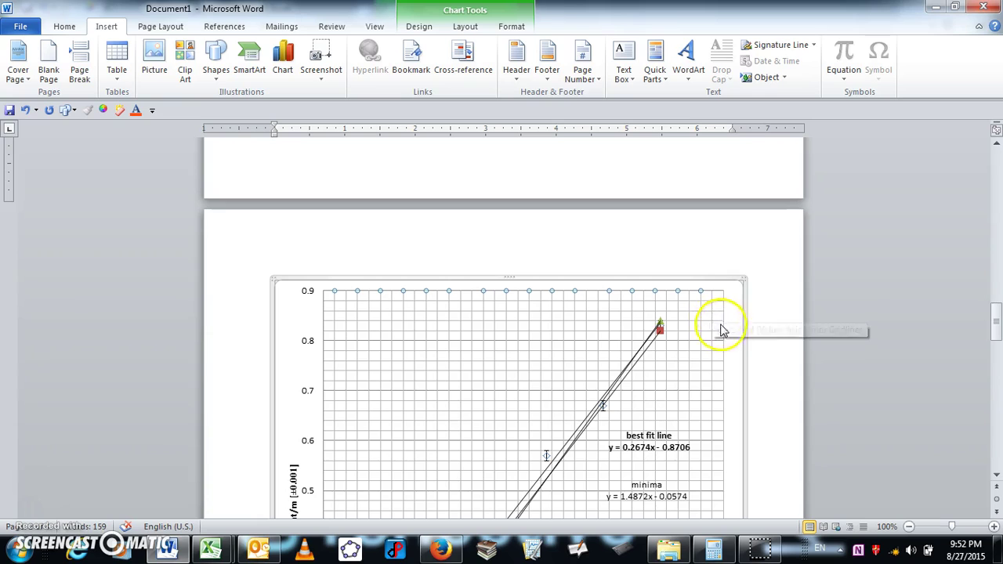
key(Delete)
scroll(740, 318, up, 6)
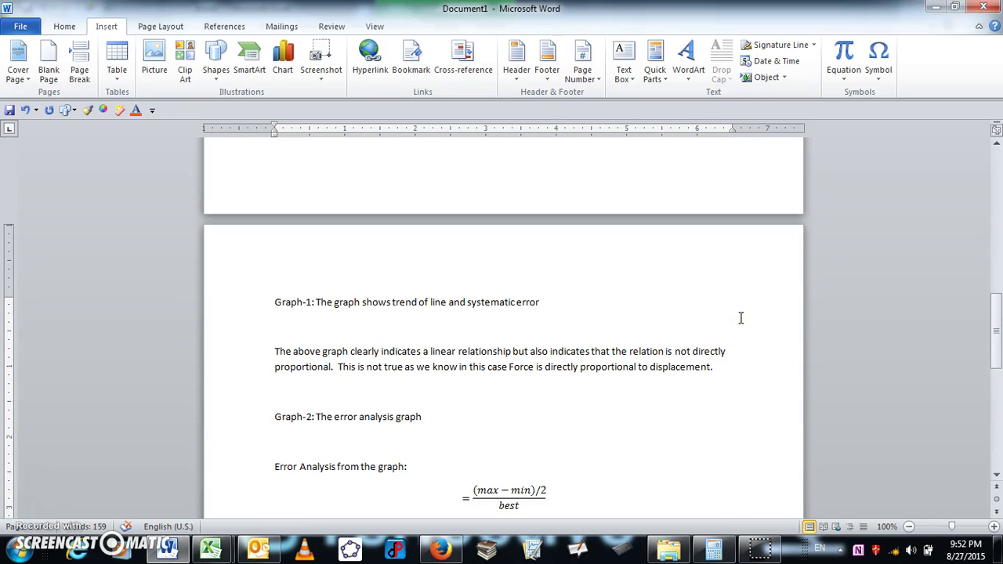
Copy the "Spring constant graph" chart from Book2 and paste it below the Graph-1 caption in the Word report
click(297, 325)
mouse_move(210, 549)
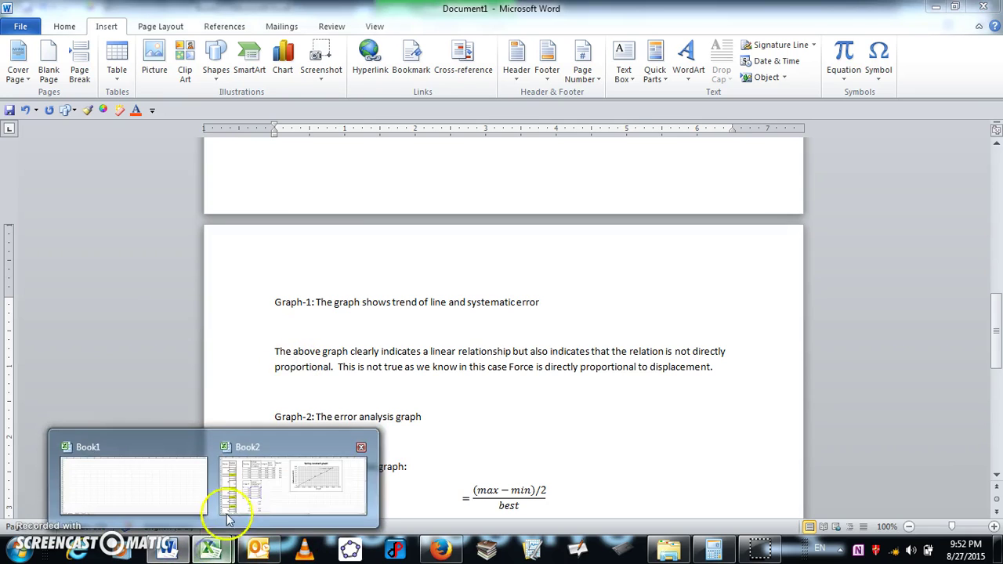
click(235, 514)
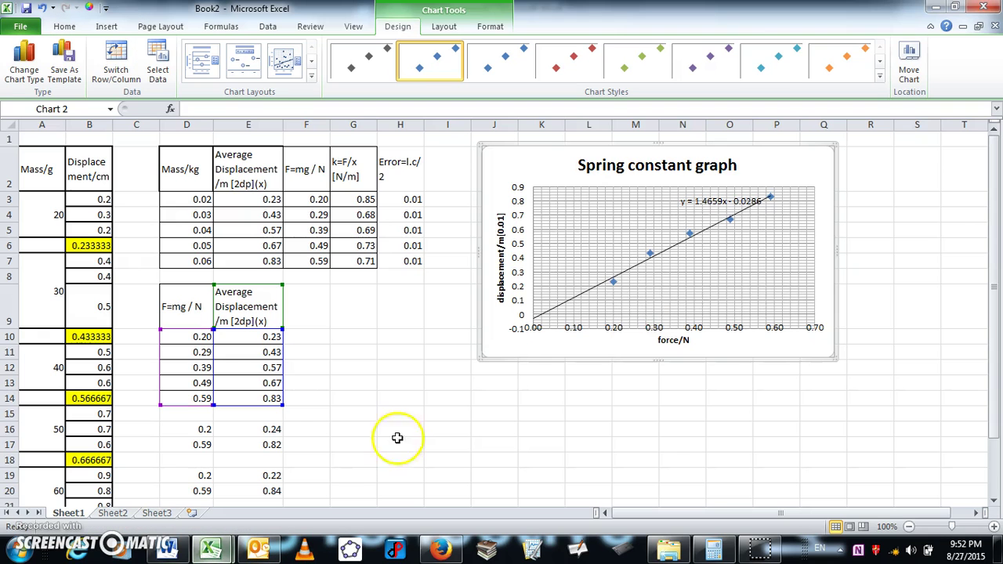
right_click(542, 169)
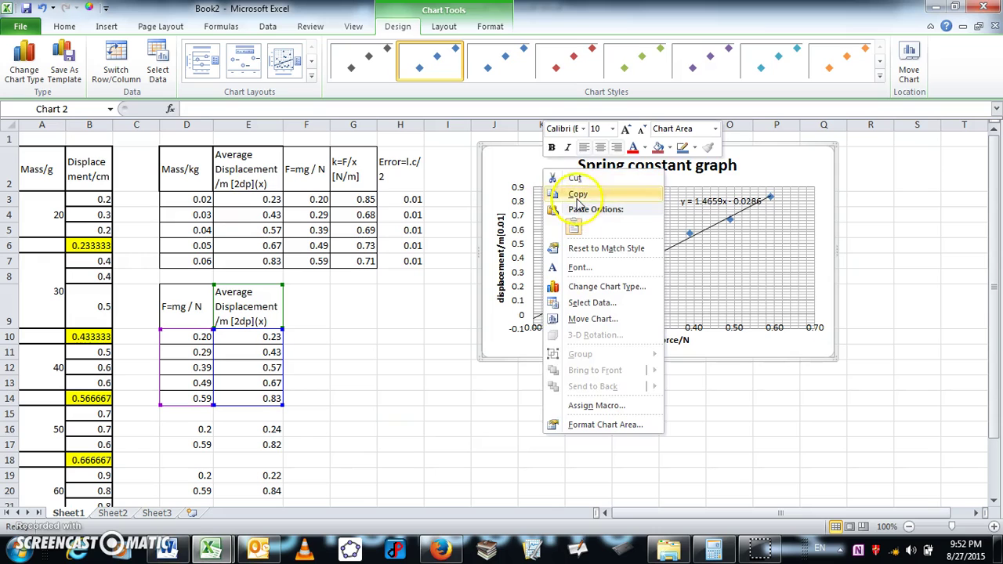
click(565, 197)
click(167, 551)
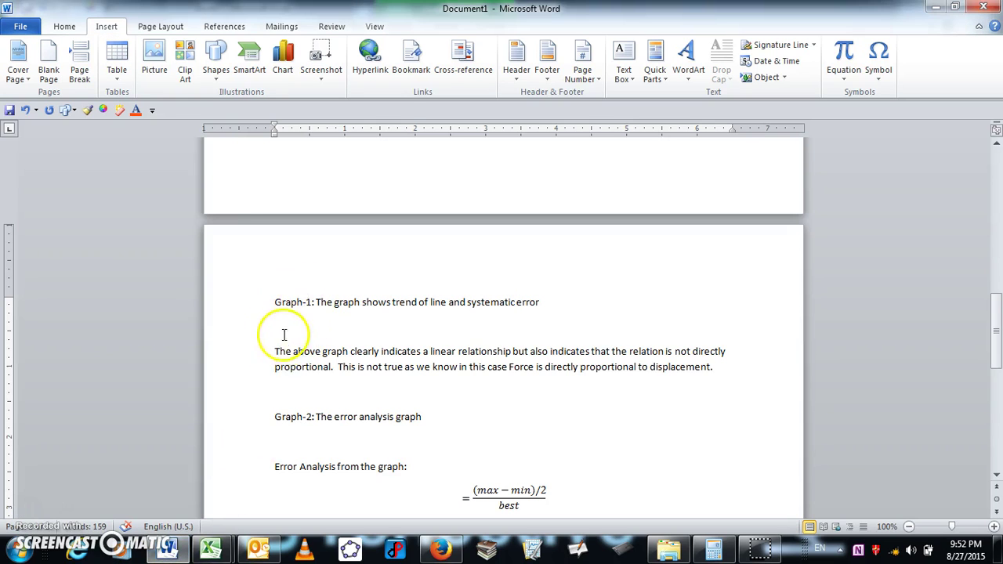
right_click(280, 324)
click(311, 140)
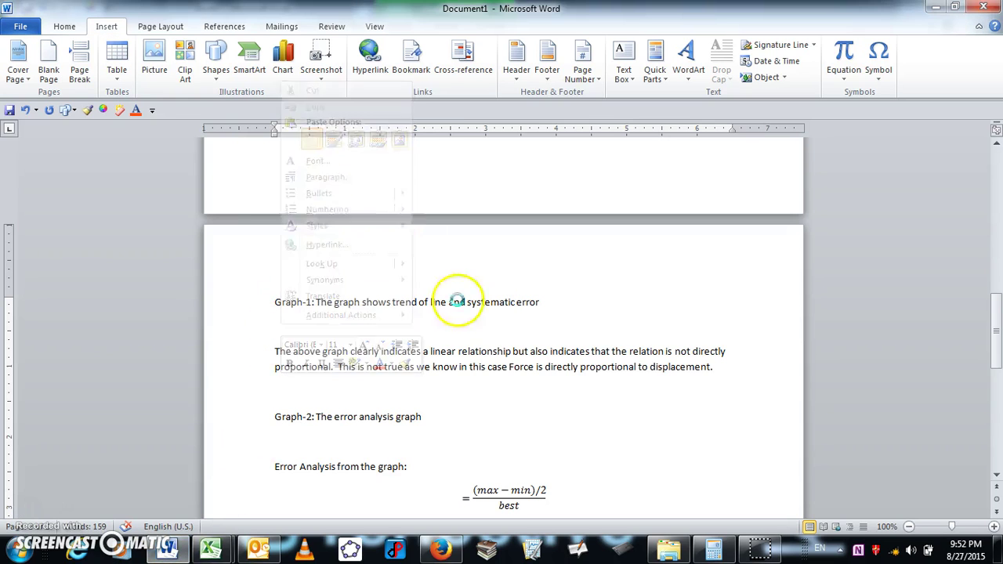
Enlarge the pasted spring constant chart to about the full text width of the page, increasing its height as well
scroll(457, 374, down, 6)
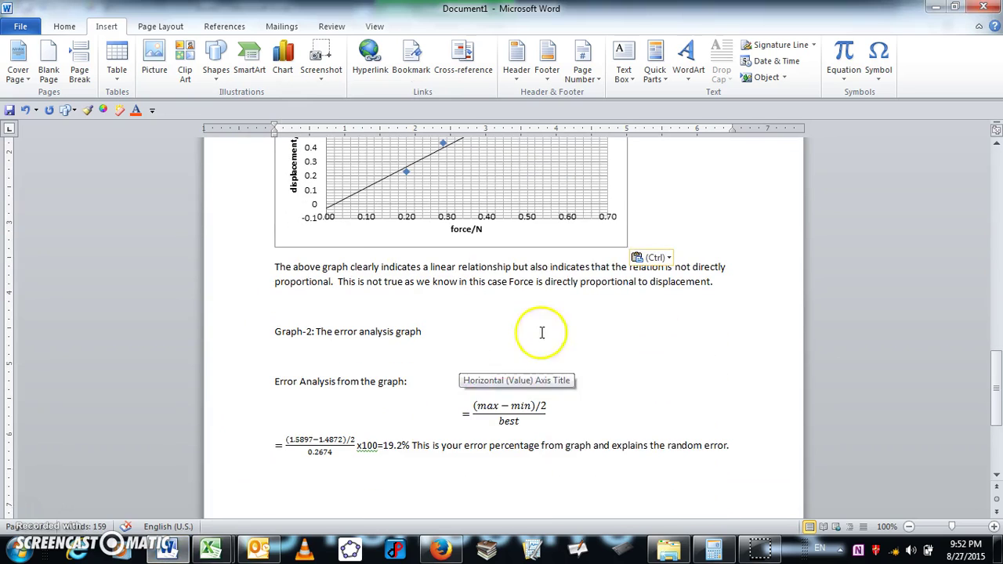
click(628, 245)
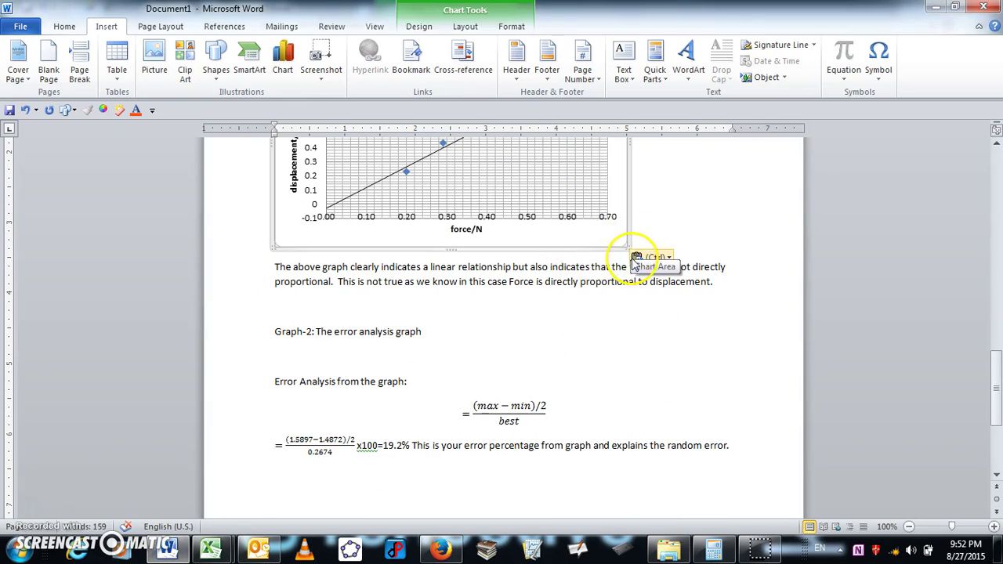
drag(630, 246, 748, 459)
scroll(332, 233, up, 6)
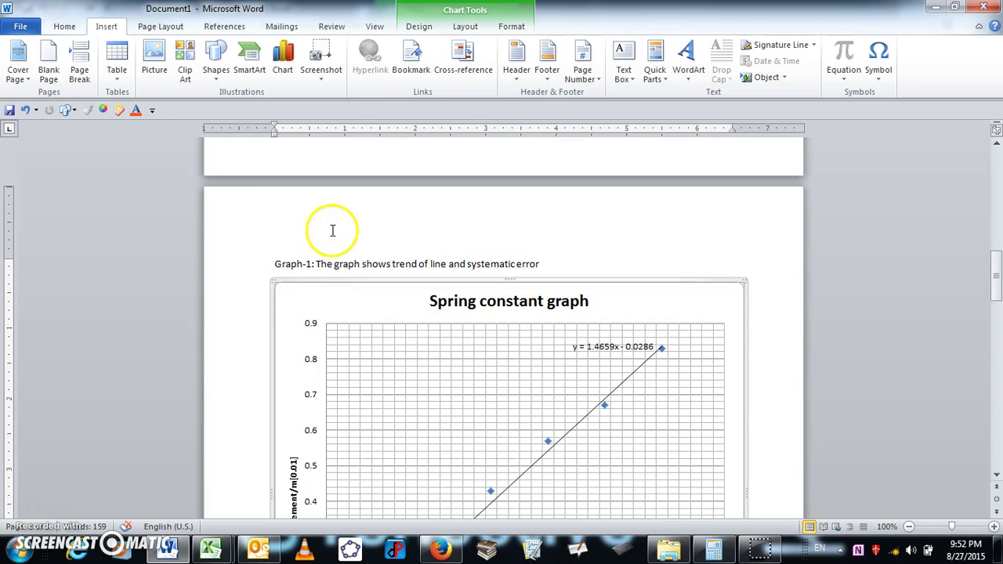
scroll(396, 290, down, 15)
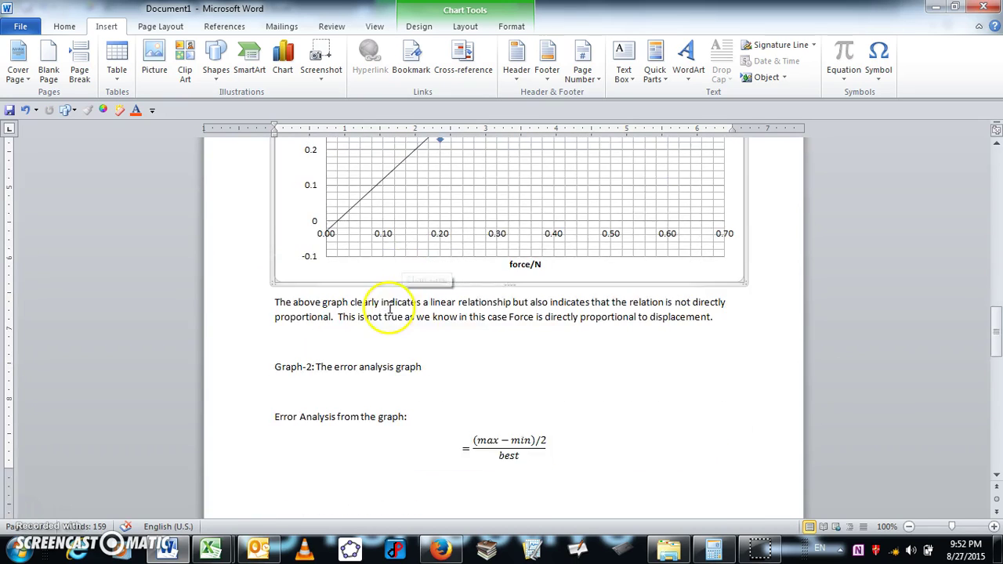
Increase the height of the spring constant chart in the report so the Graph-2 caption moves to the following page
scroll(388, 313, up, 4)
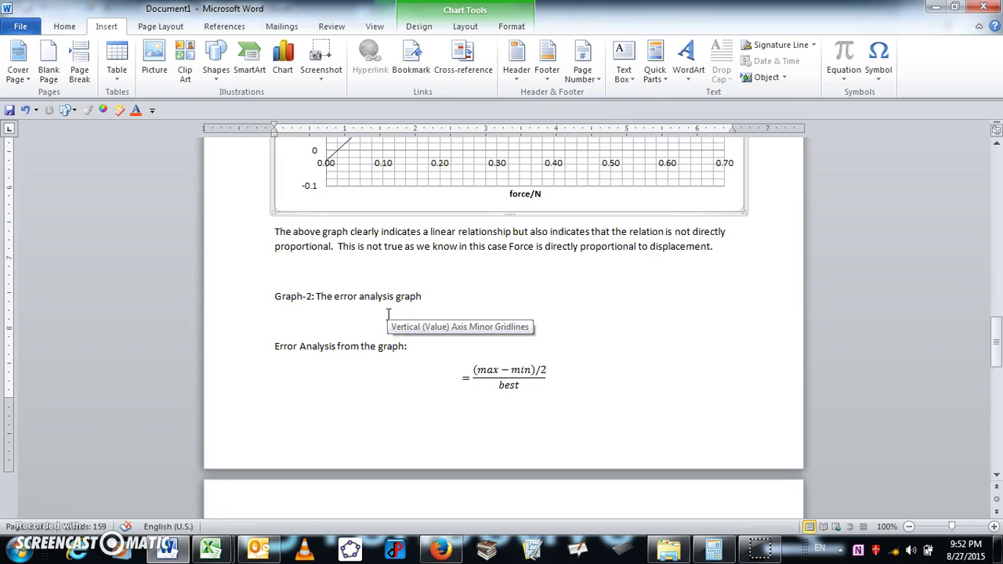
click(310, 271)
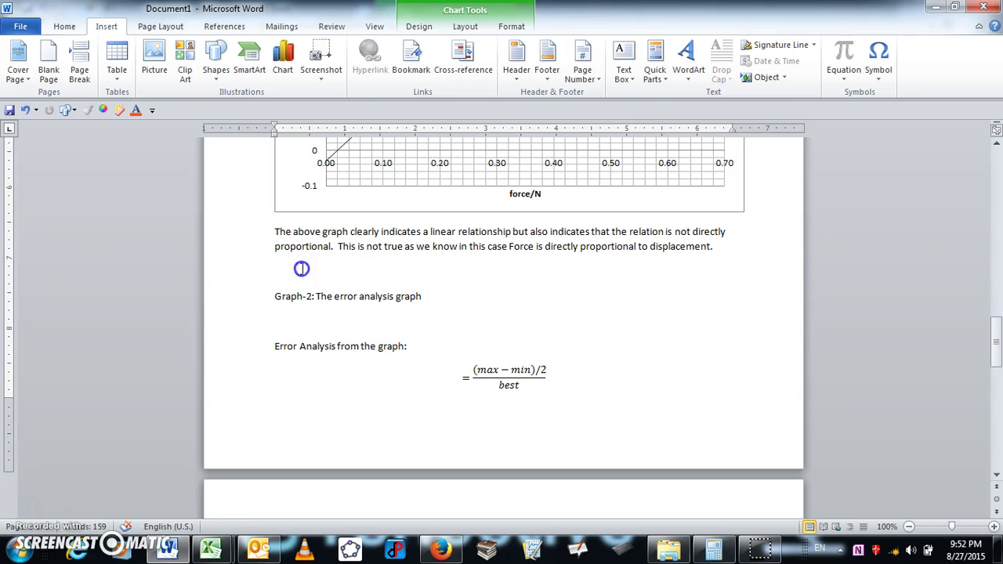
click(504, 213)
drag(504, 213, 510, 310)
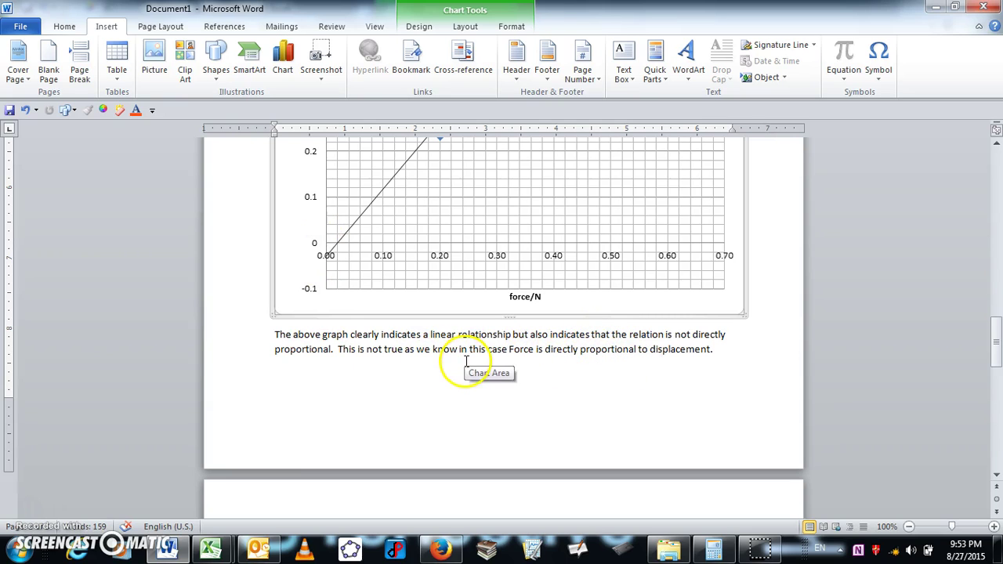
Examine the text below the resized chart and the Graph-2 error analysis section in the report
scroll(645, 361, down, 4)
scroll(652, 361, up, 2)
scroll(653, 355, up, 3)
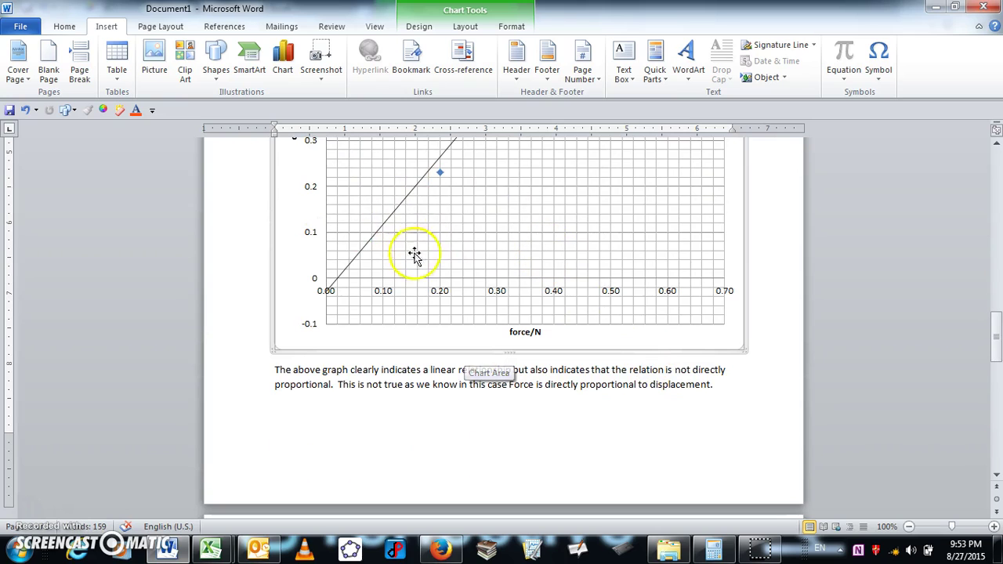
scroll(419, 262, down, 2)
scroll(426, 279, down, 5)
click(280, 263)
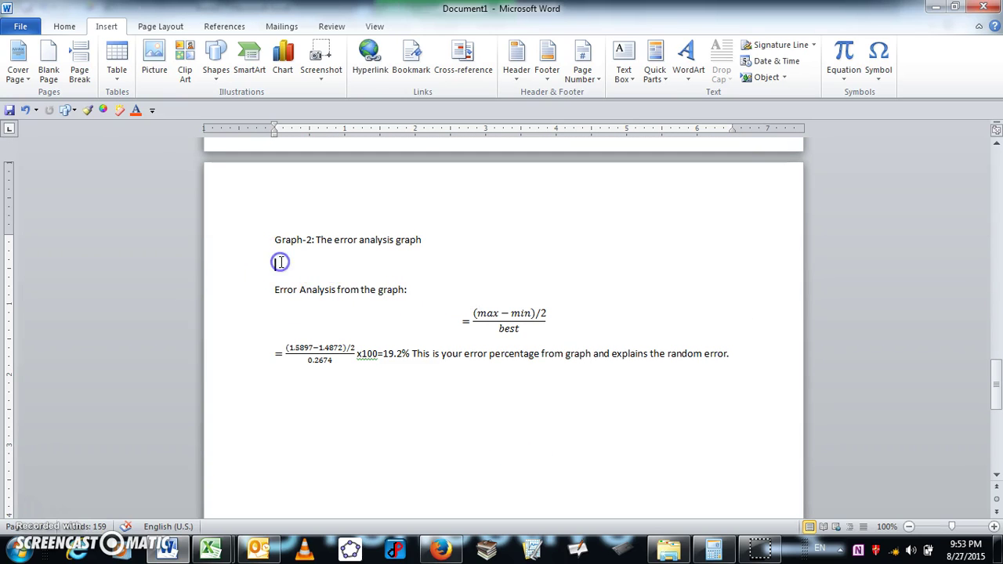
drag(338, 246, 422, 240)
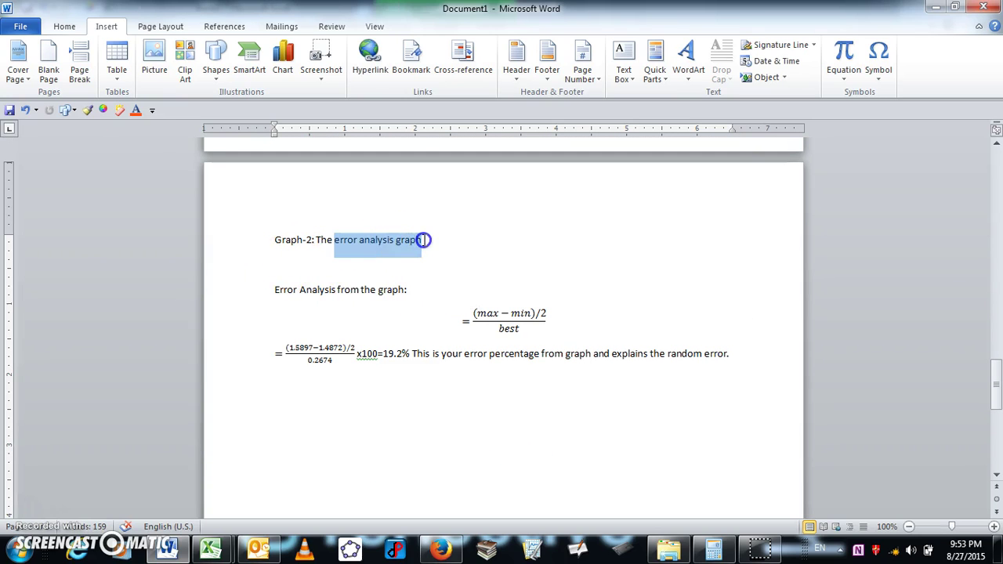
Switch to the Book2 workbook, add vertical error bars with a fixed value of 0.01 to the chart's data series, and delete the horizontal ones
click(210, 548)
click(281, 461)
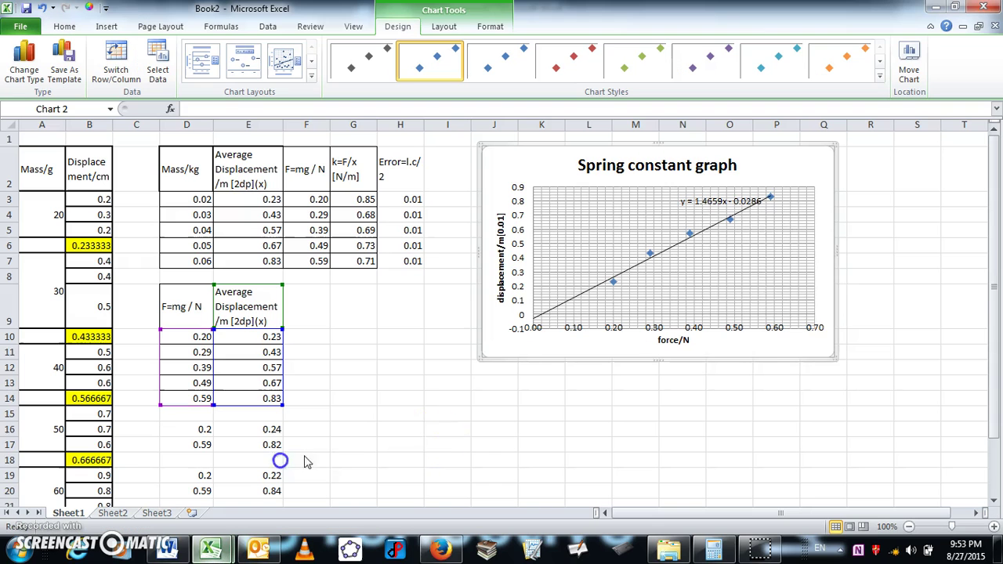
click(689, 237)
click(441, 24)
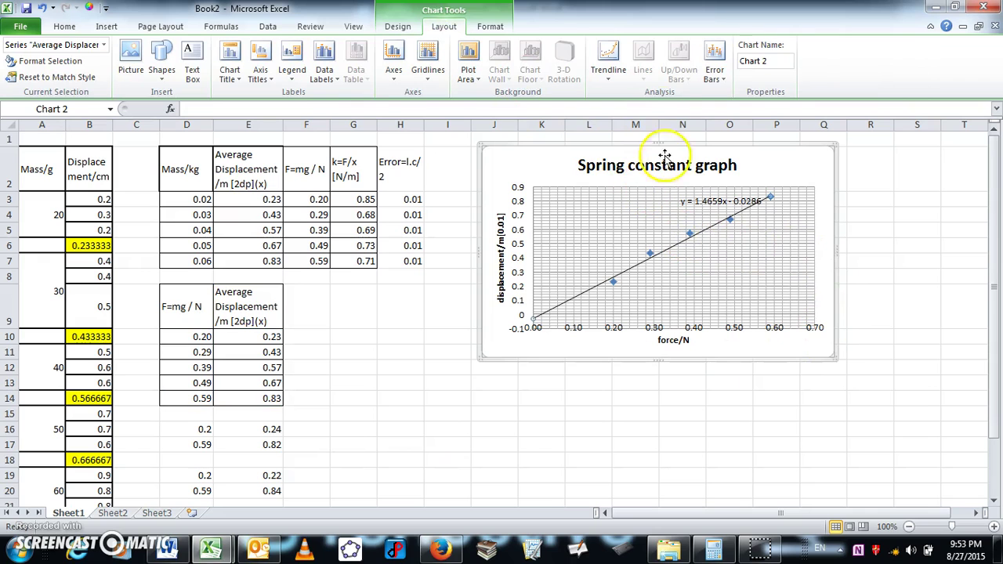
click(716, 67)
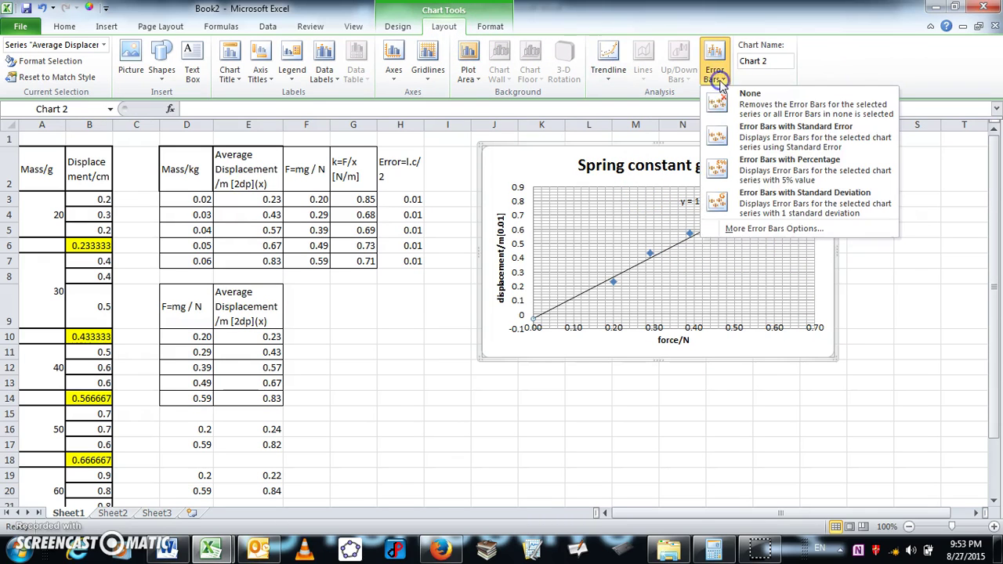
click(755, 228)
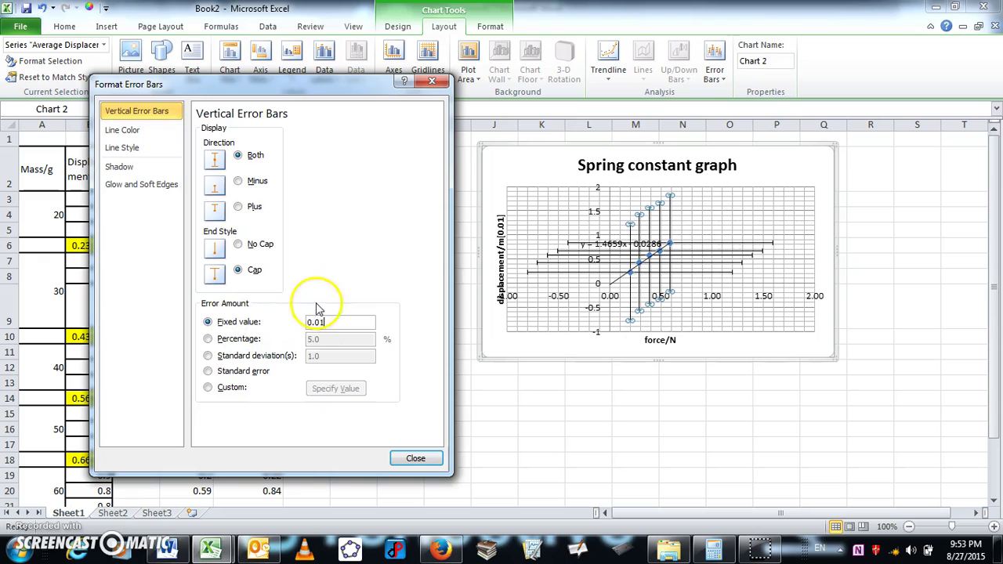
click(415, 459)
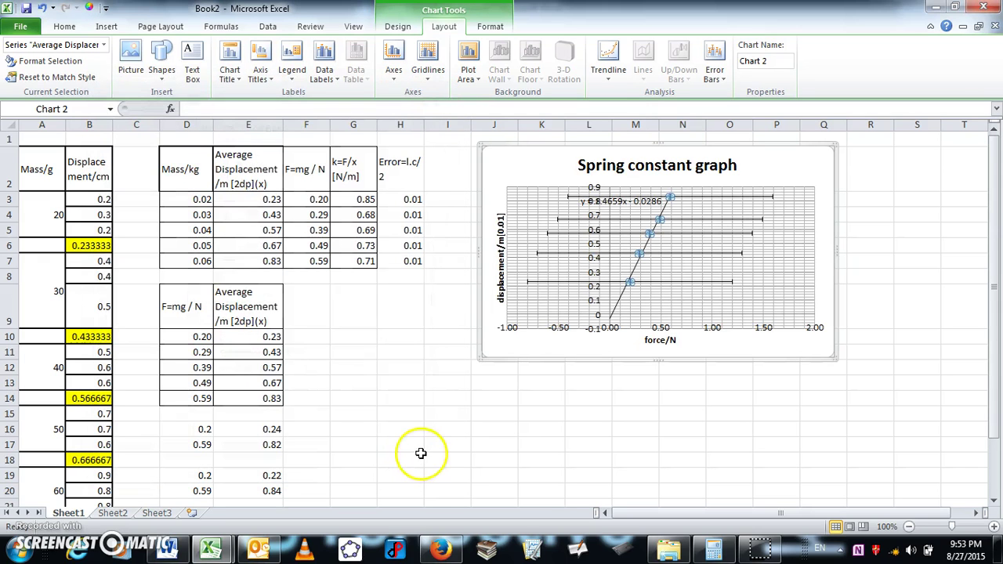
click(689, 282)
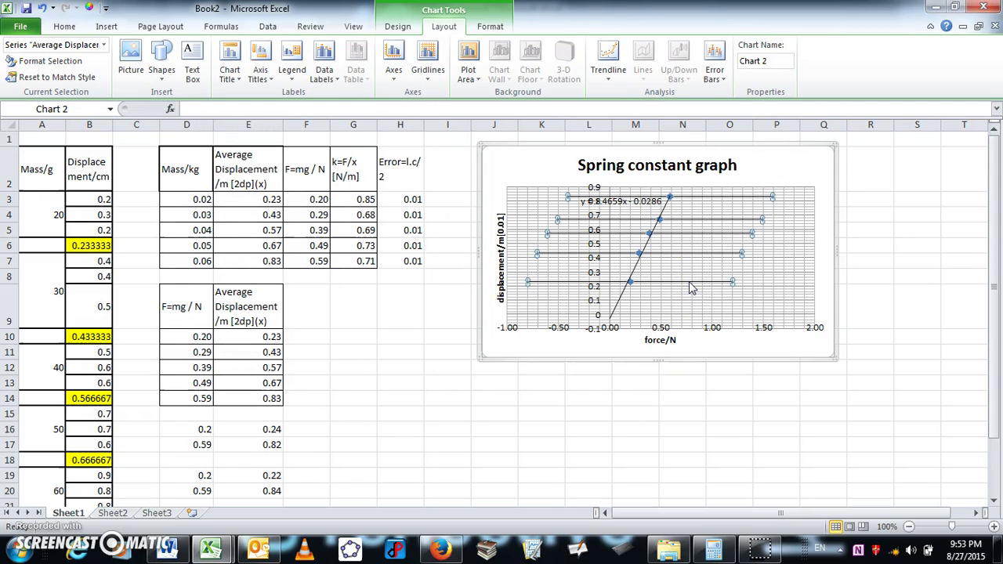
key(Delete)
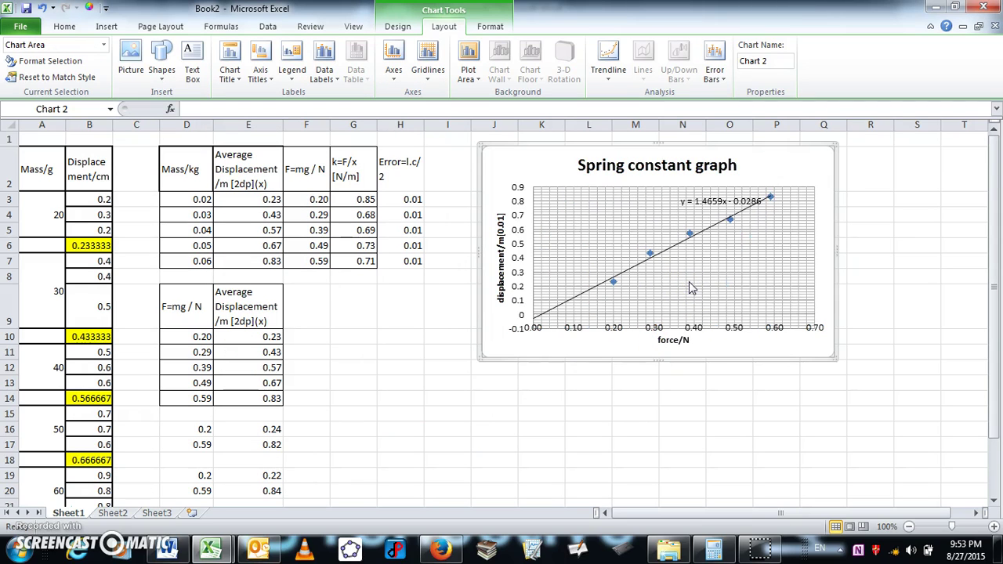
Remove the marker fill from the chart's data series so the error bars can be seen
click(689, 234)
right_click(689, 235)
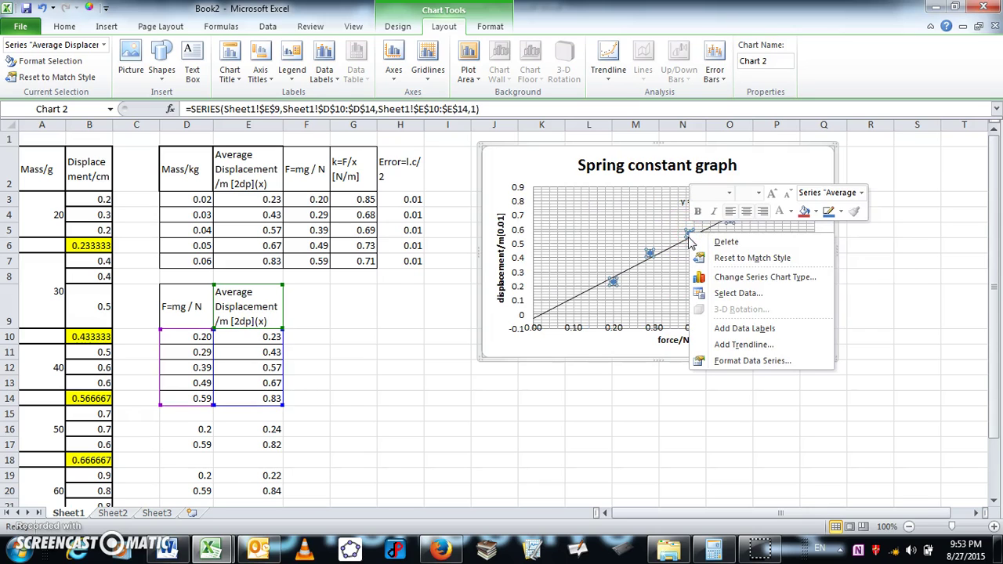
click(746, 361)
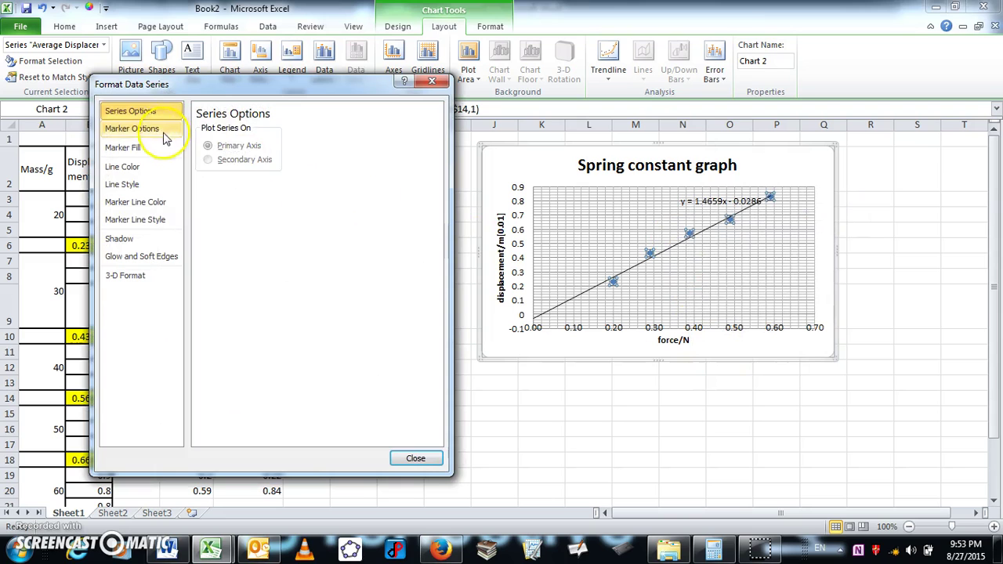
click(123, 149)
click(219, 133)
click(416, 459)
click(900, 268)
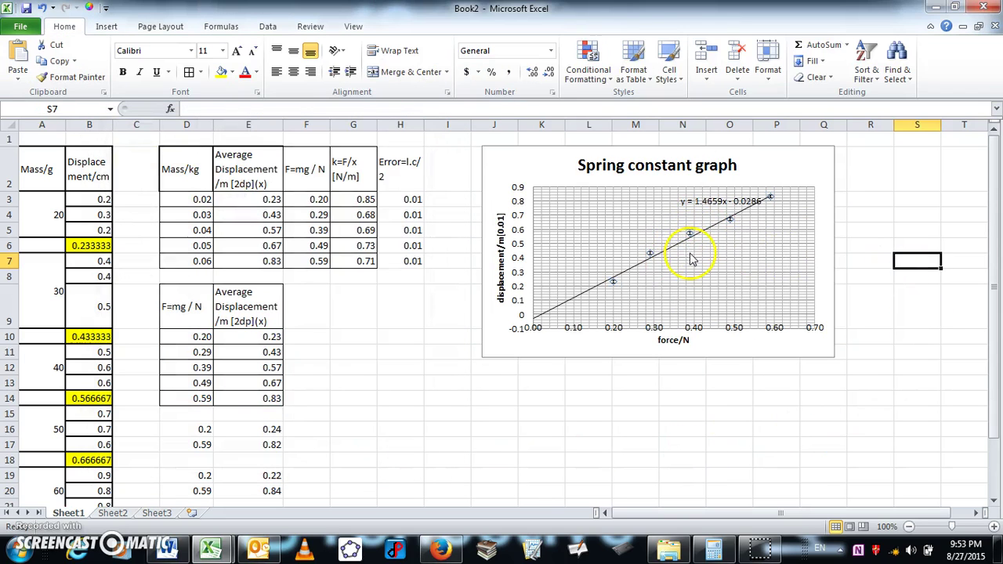
Stretch the "Spring constant graph" chart in the worksheet downward to about row 22
click(603, 351)
drag(661, 359, 688, 462)
click(414, 327)
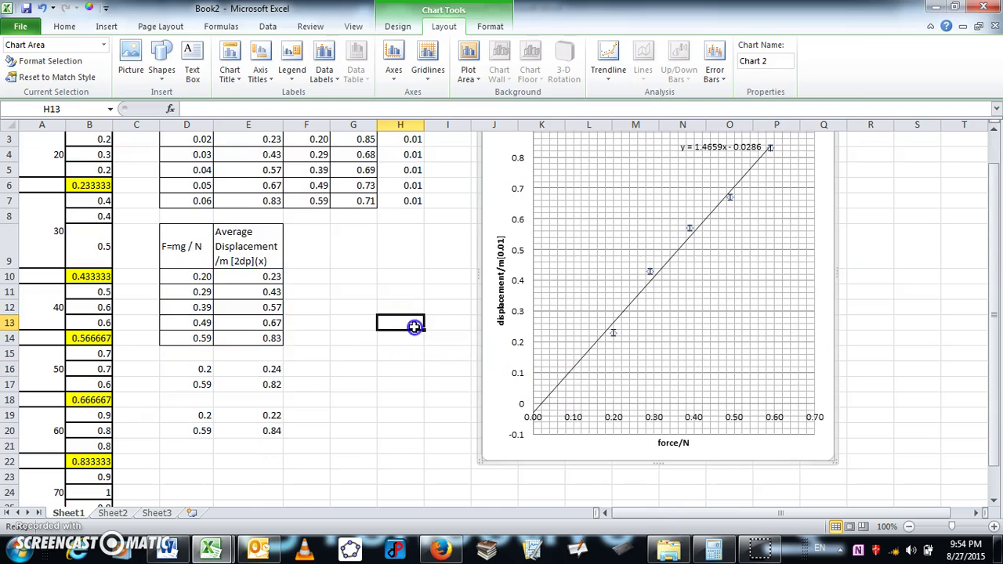
scroll(417, 330, up, 1)
click(360, 322)
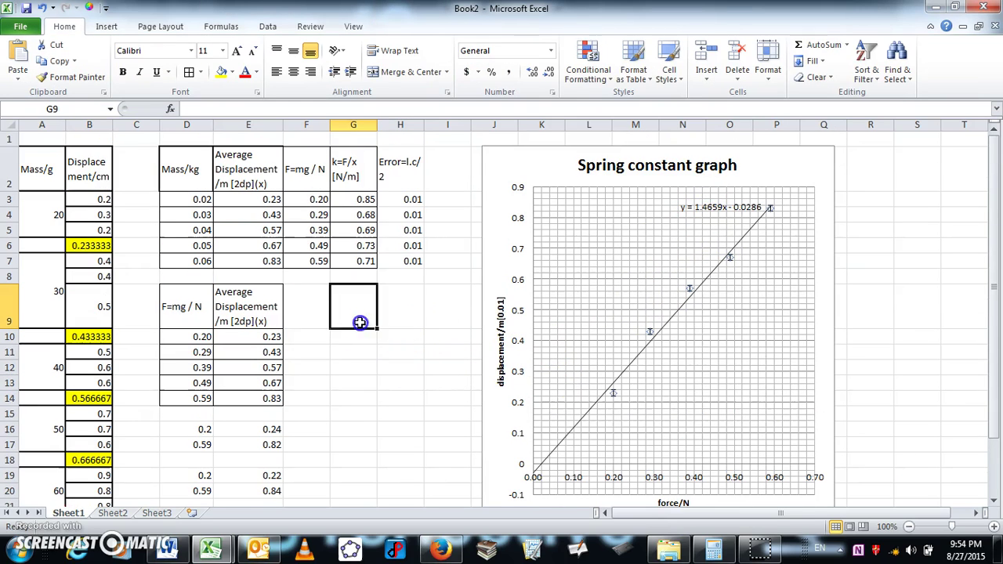
Compare the average displacement values and 0.01 errors with the two pairs of extreme points in rows 16–17 and 19–20
click(348, 399)
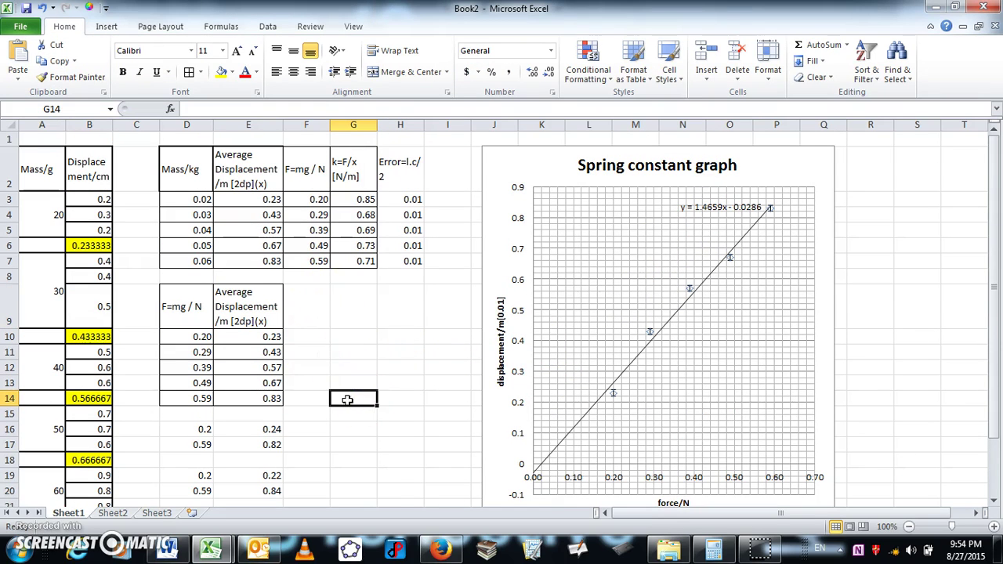
scroll(347, 399, down, 1)
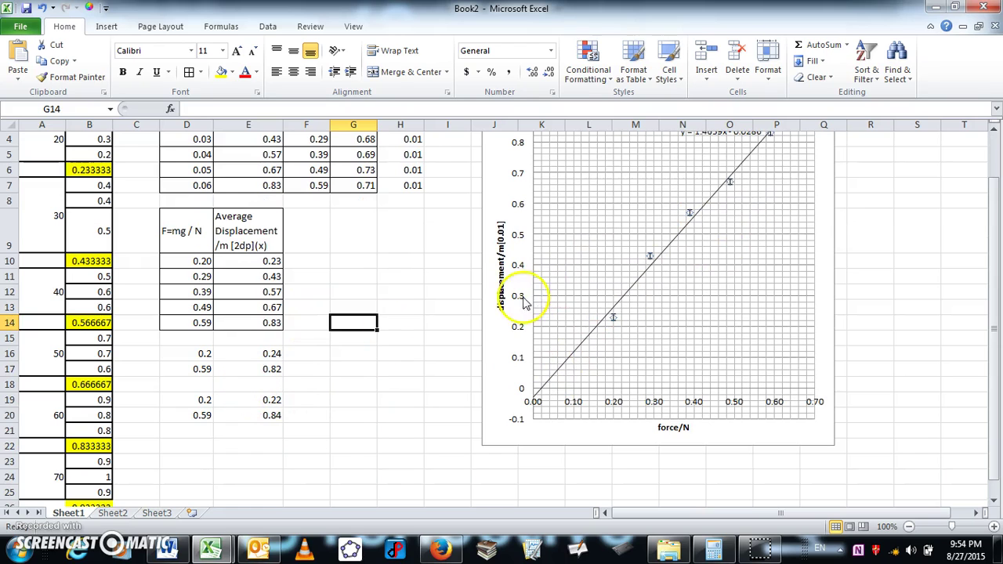
click(413, 267)
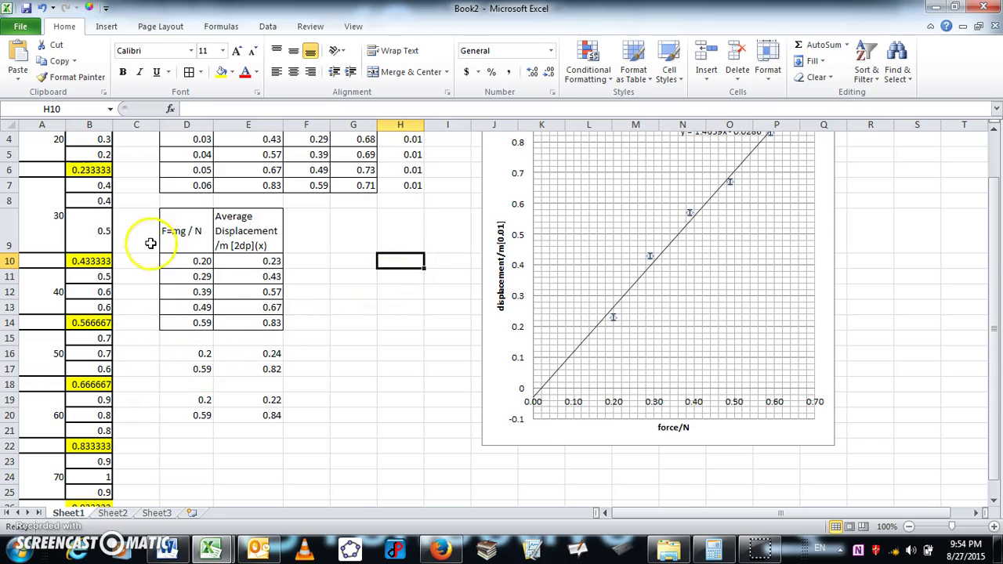
scroll(326, 302, up, 1)
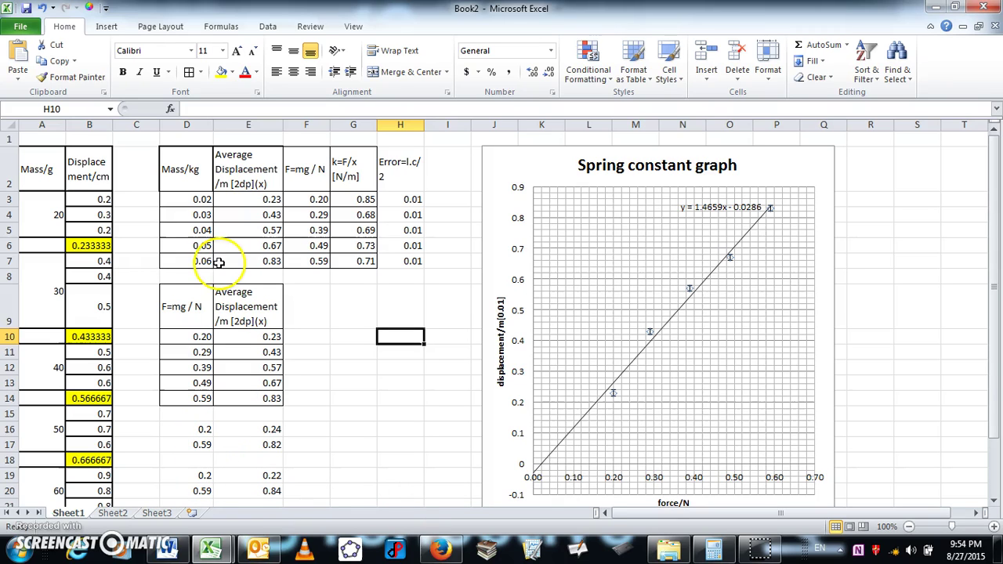
click(325, 262)
drag(211, 430, 205, 488)
click(342, 447)
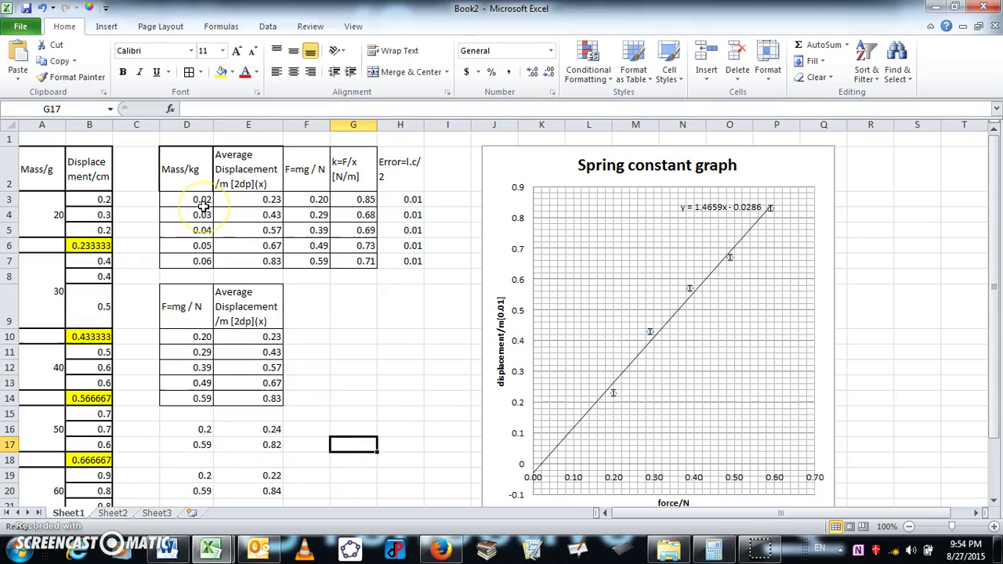
click(250, 203)
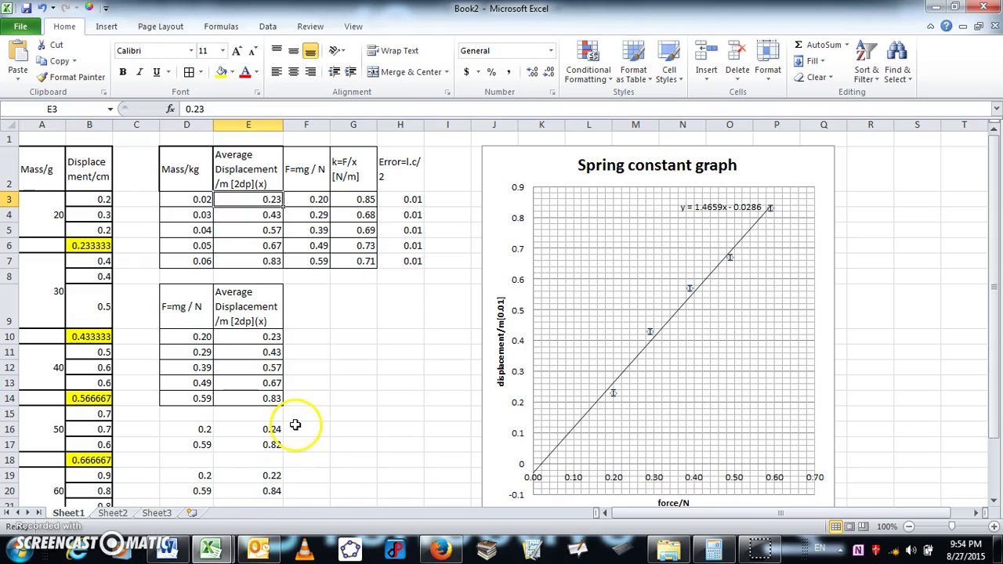
Label the extreme points in column F: "add" in F16, "sub" in F17, "sub" in F19 and "add" in F20
click(320, 431)
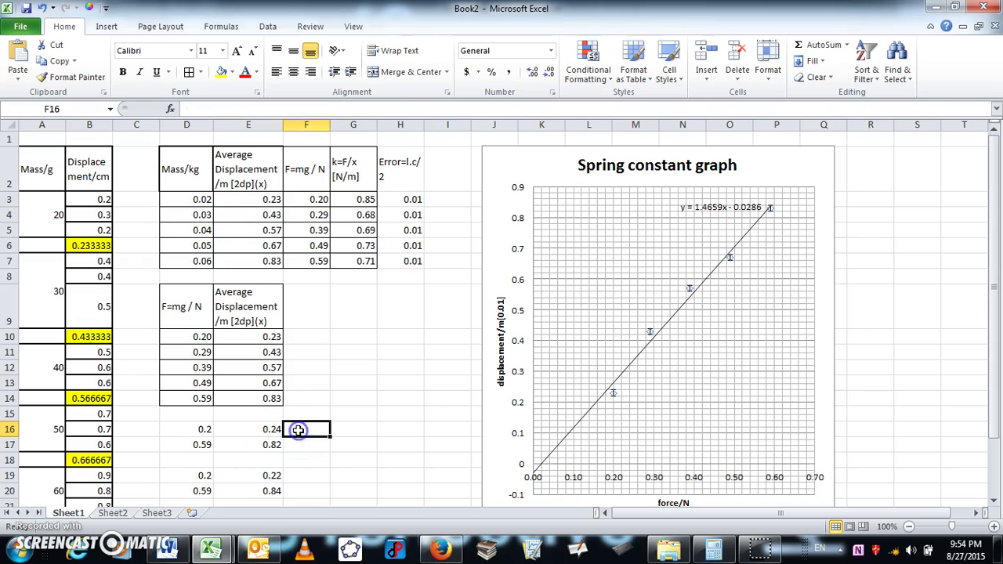
text(add)
click(318, 476)
text(sub)
click(323, 443)
text(sub)
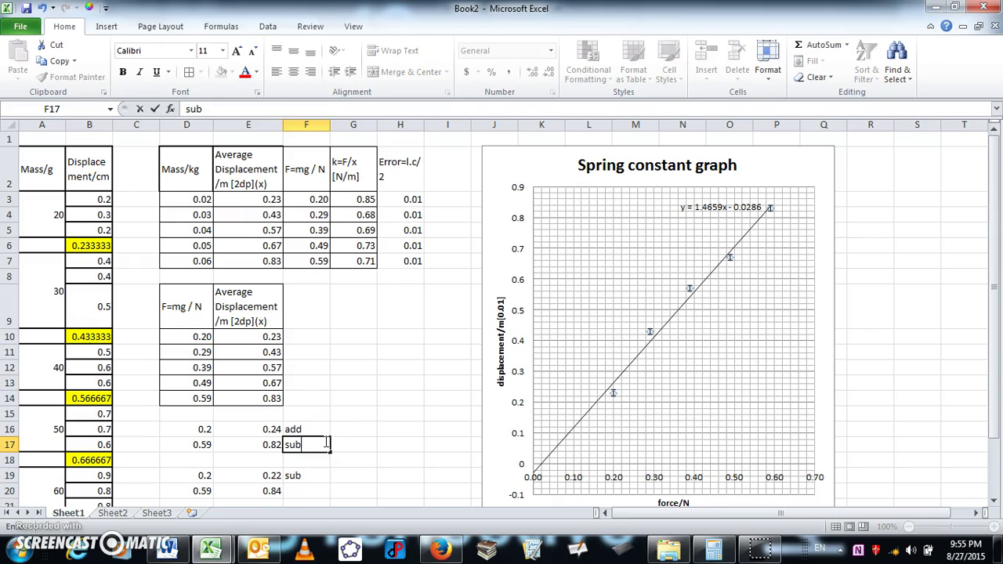
click(315, 490)
text(add)
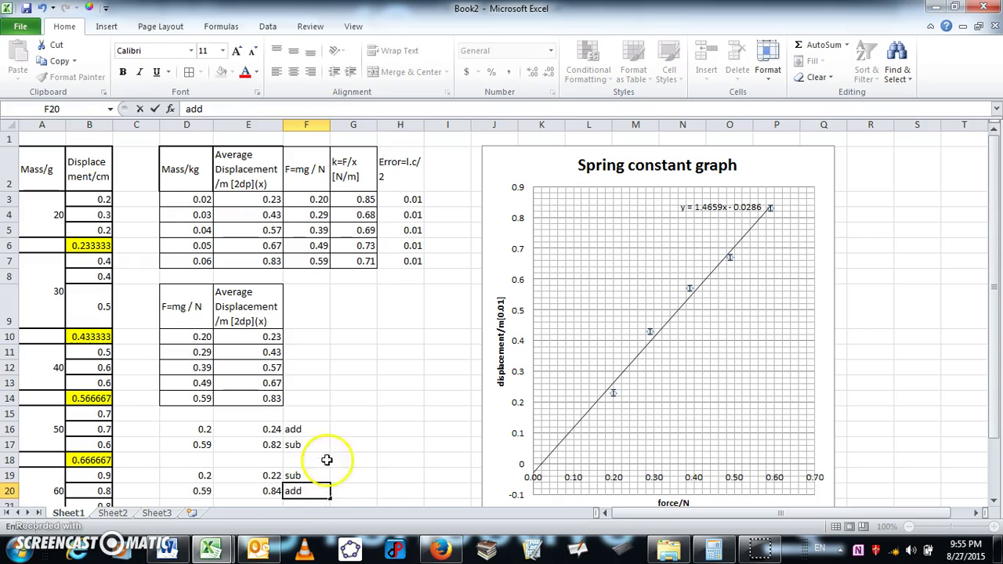
click(372, 433)
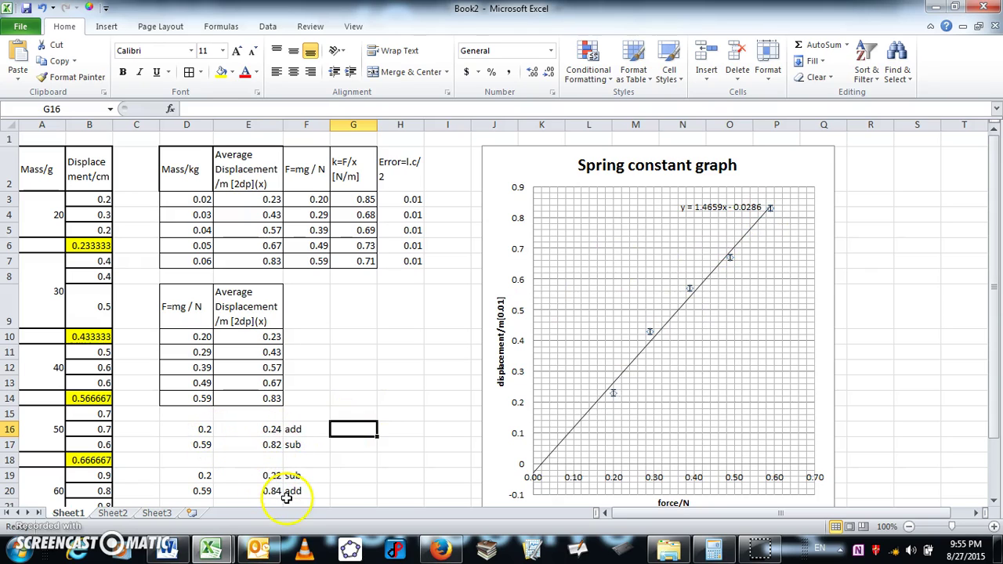
click(333, 475)
Add a data series to the spring constant chart with X values D16:D17 and Y values E16:E17
right_click(528, 165)
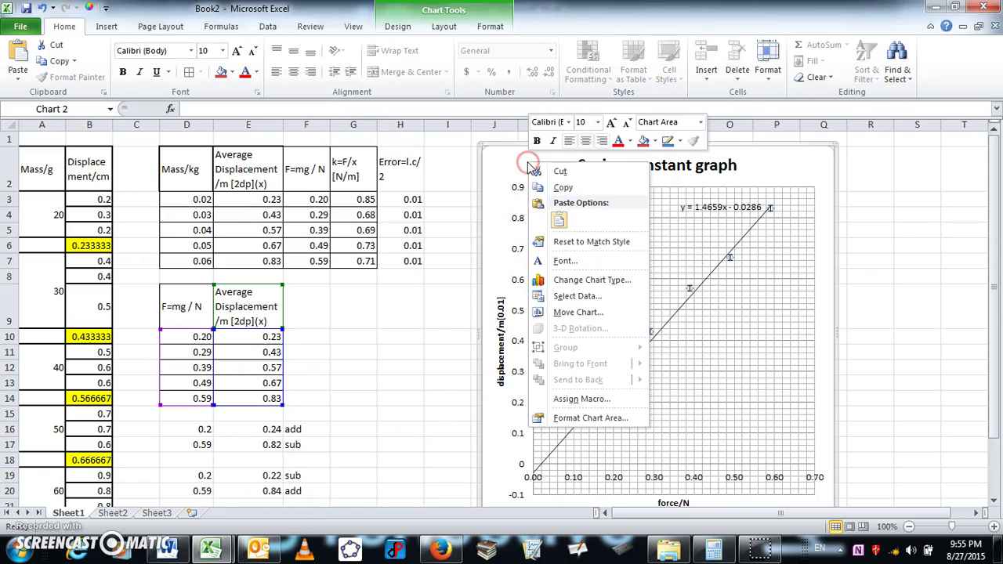
click(569, 296)
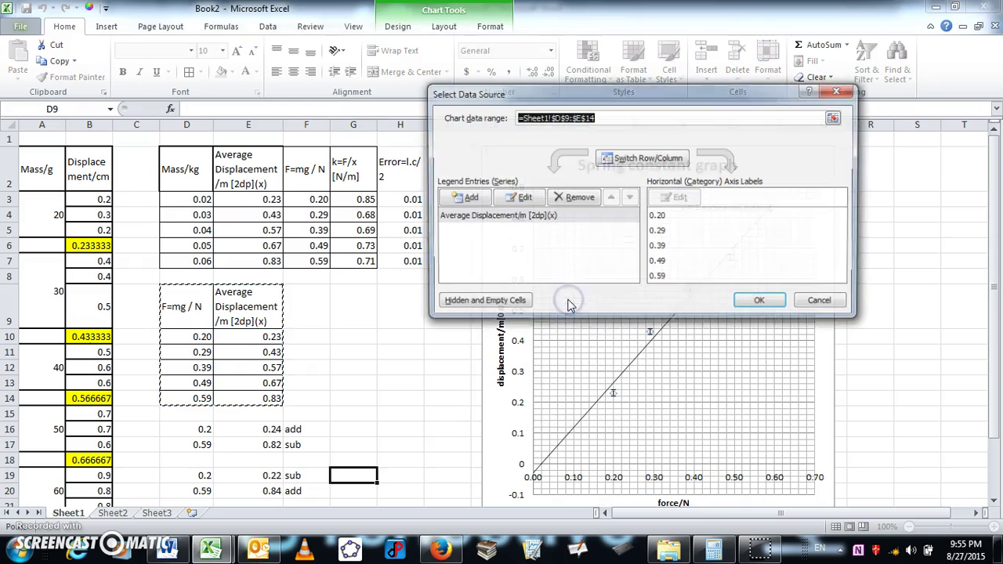
click(462, 197)
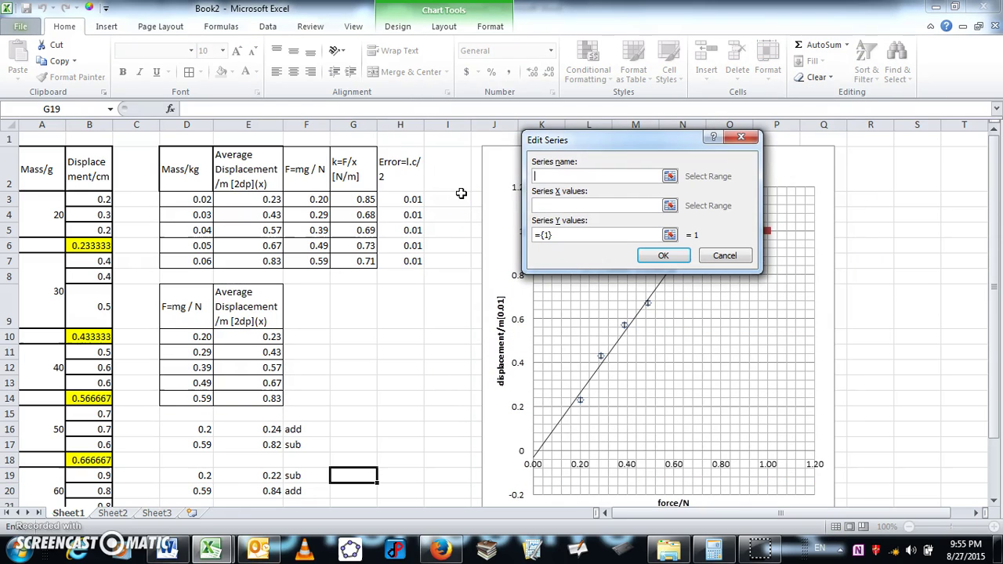
drag(197, 430, 196, 445)
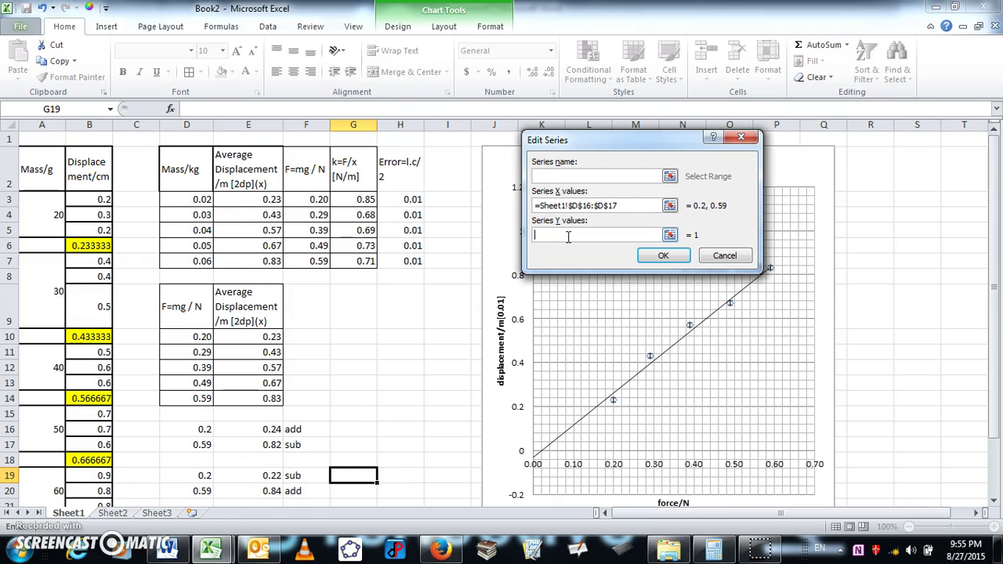
drag(271, 430, 274, 445)
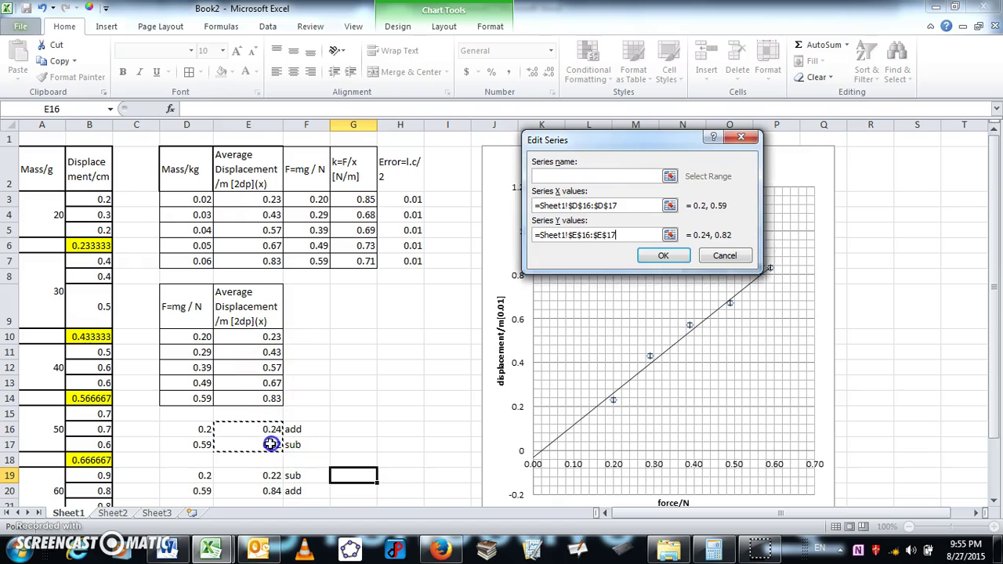
click(663, 255)
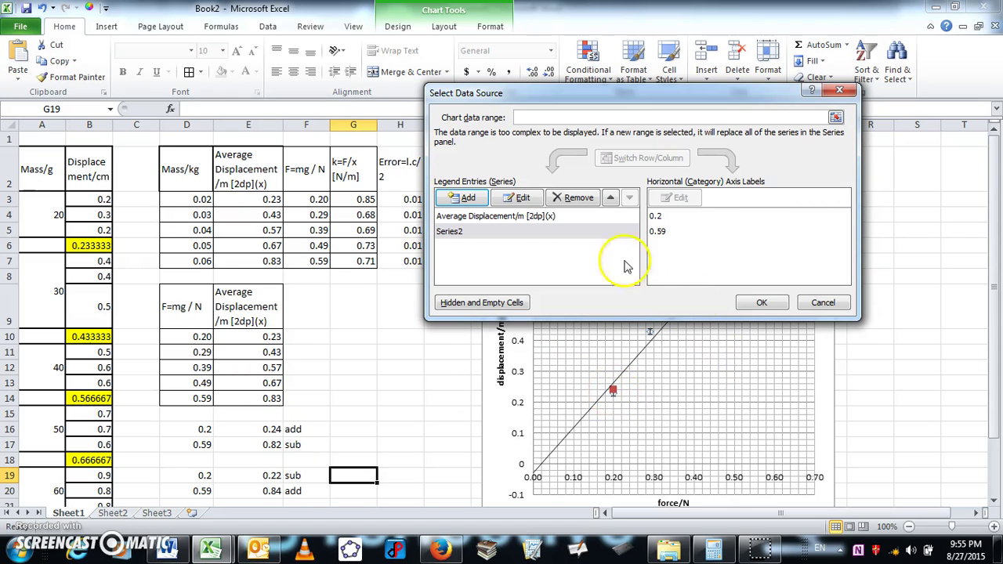
Add a data series to the spring constant chart with X values D19:D20 and Y values E19:E20
click(464, 199)
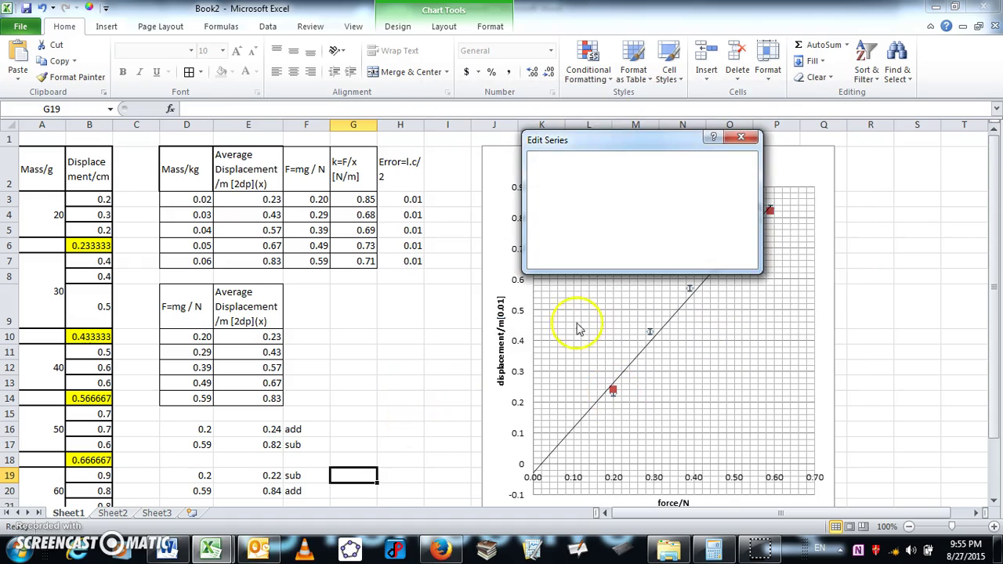
drag(171, 475, 182, 489)
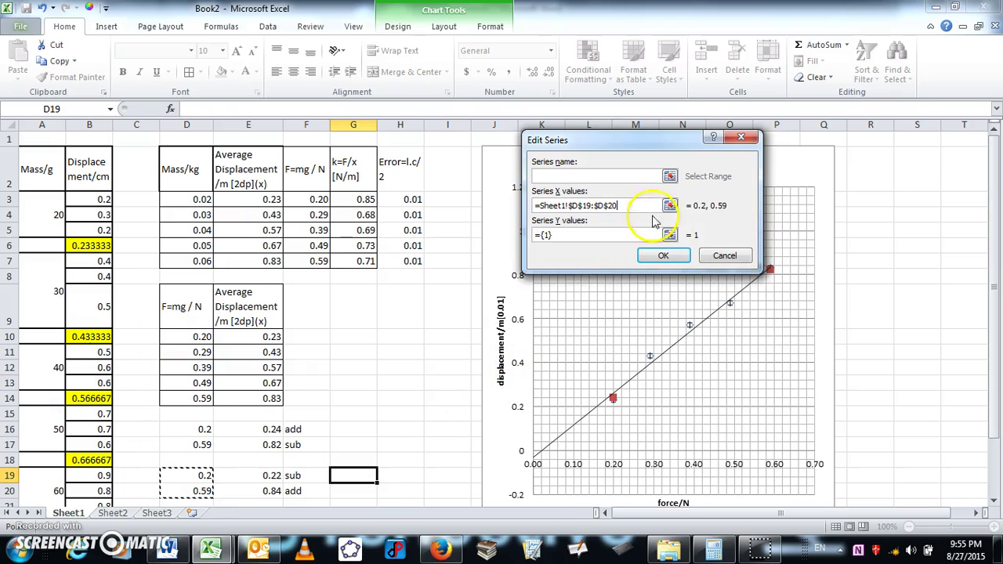
click(580, 235)
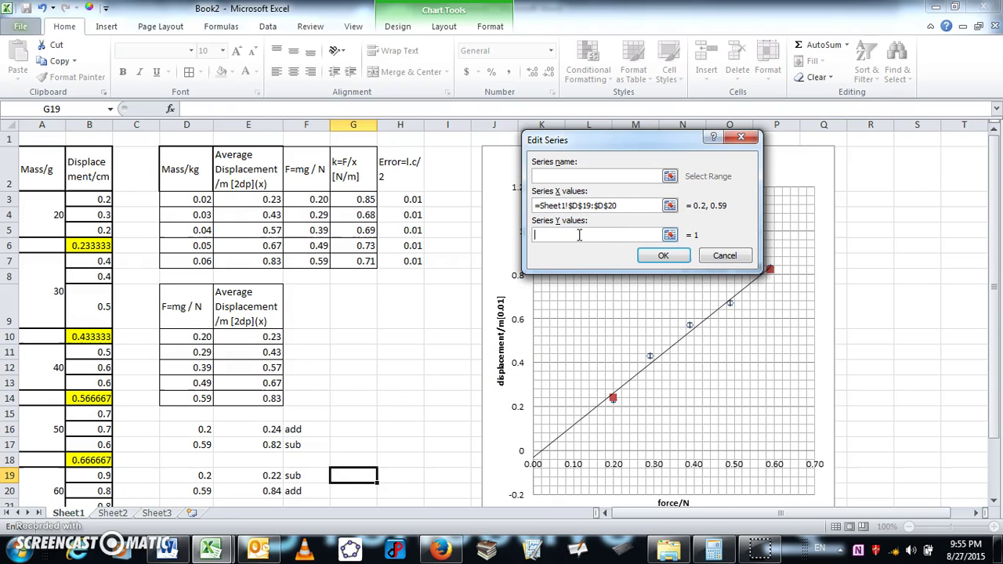
drag(250, 475, 259, 488)
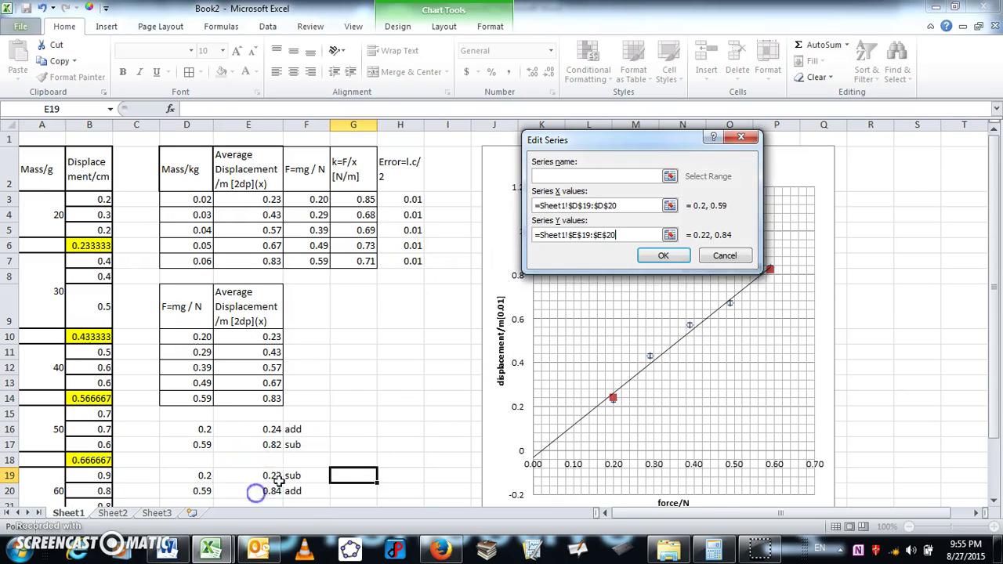
click(657, 257)
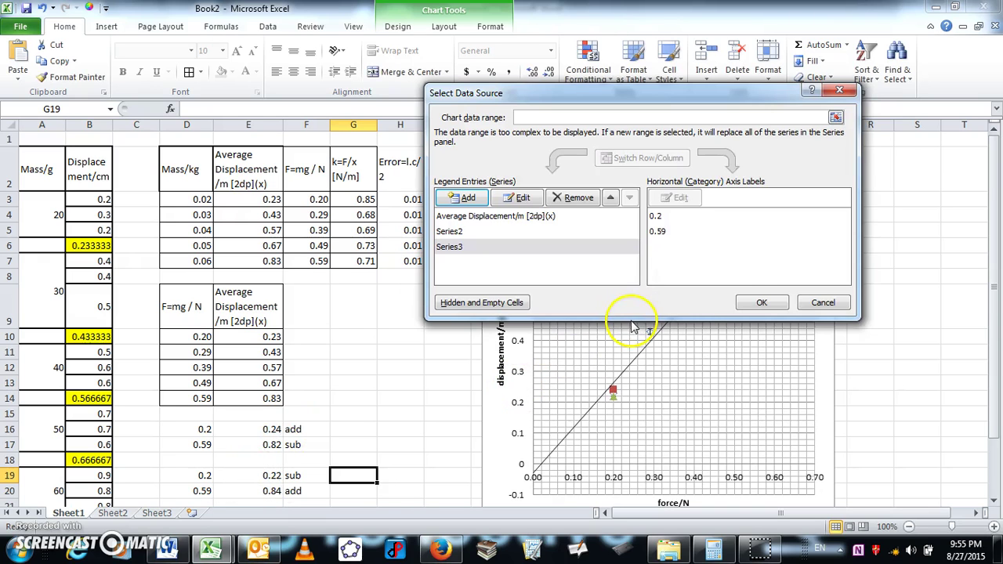
click(763, 302)
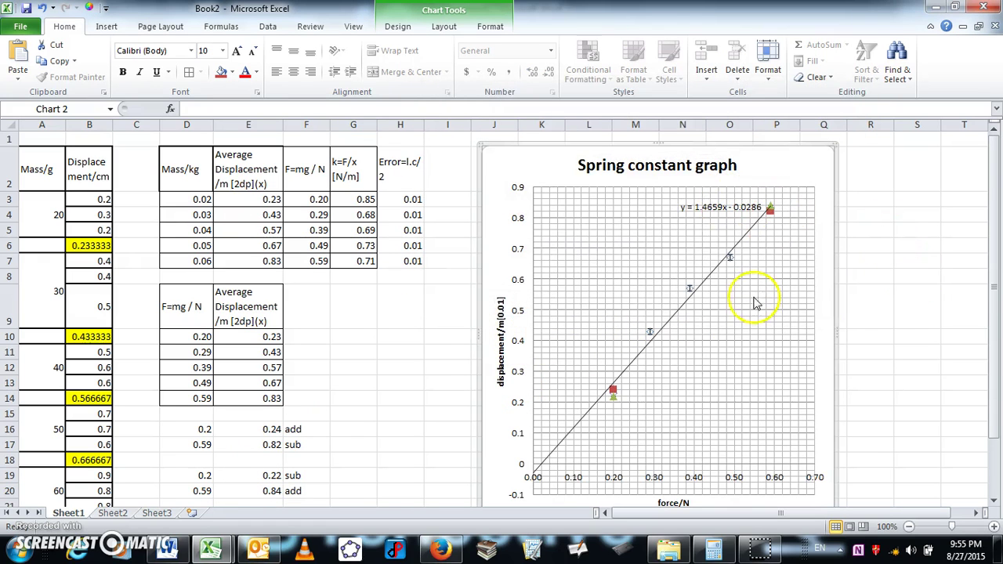
Try adding a linear trendline with its equation to the D19:E20 series, moving the equation aside and labelling it "best fit"
click(613, 392)
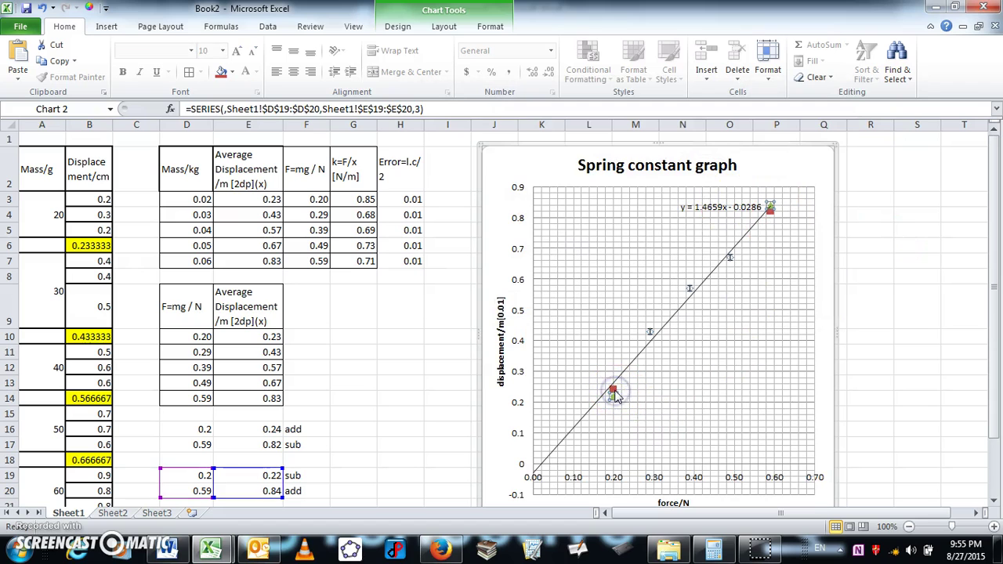
right_click(615, 404)
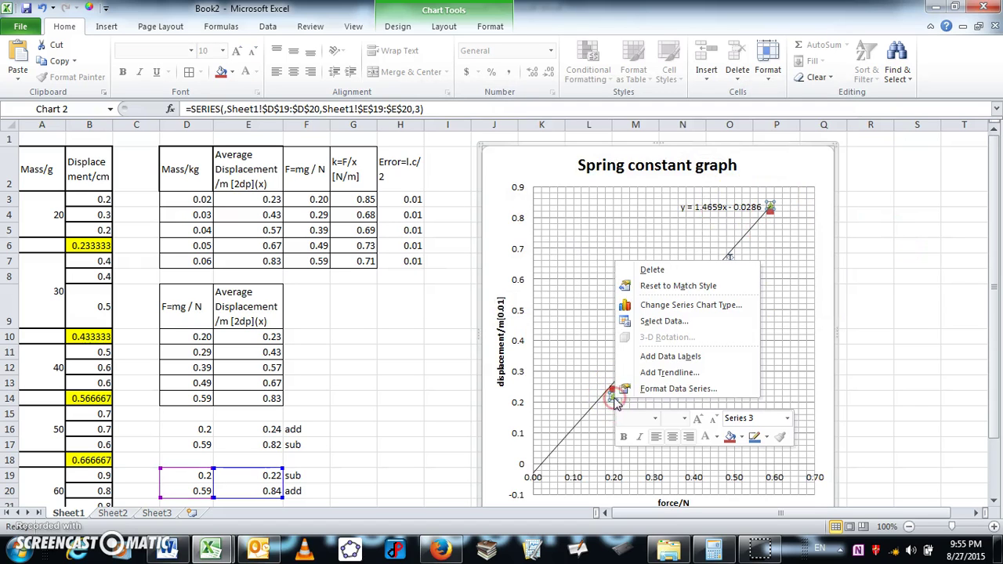
click(654, 378)
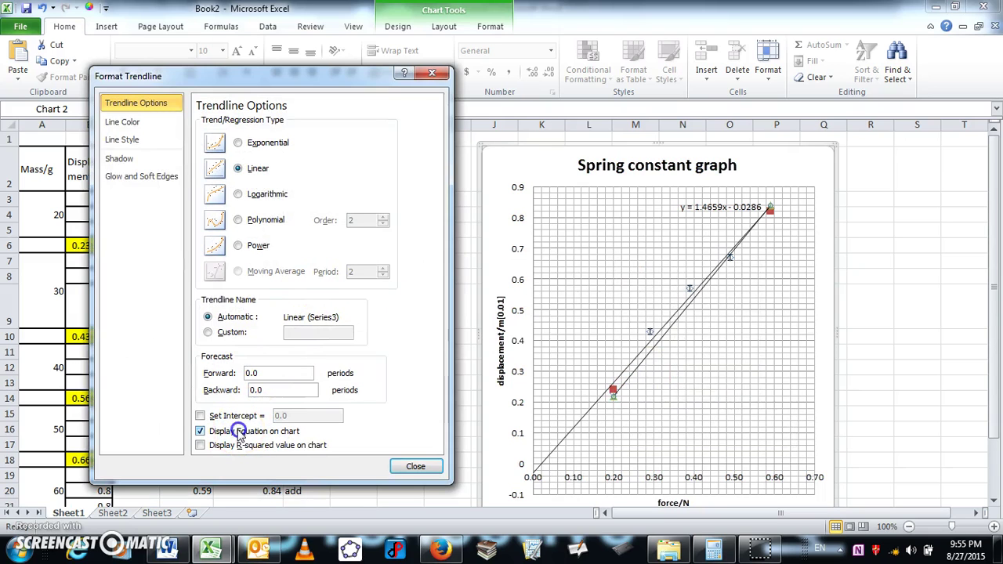
click(707, 207)
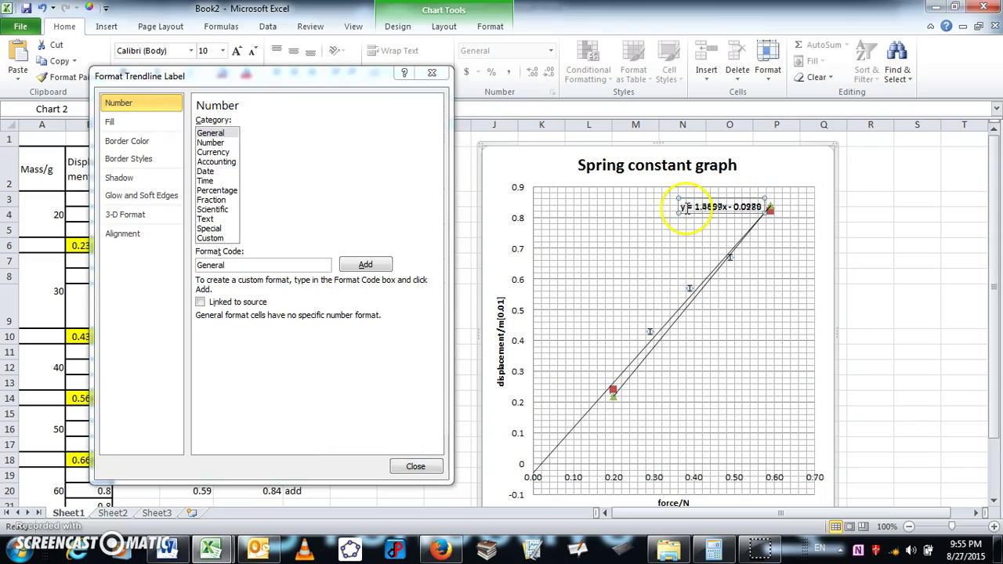
drag(700, 200, 602, 198)
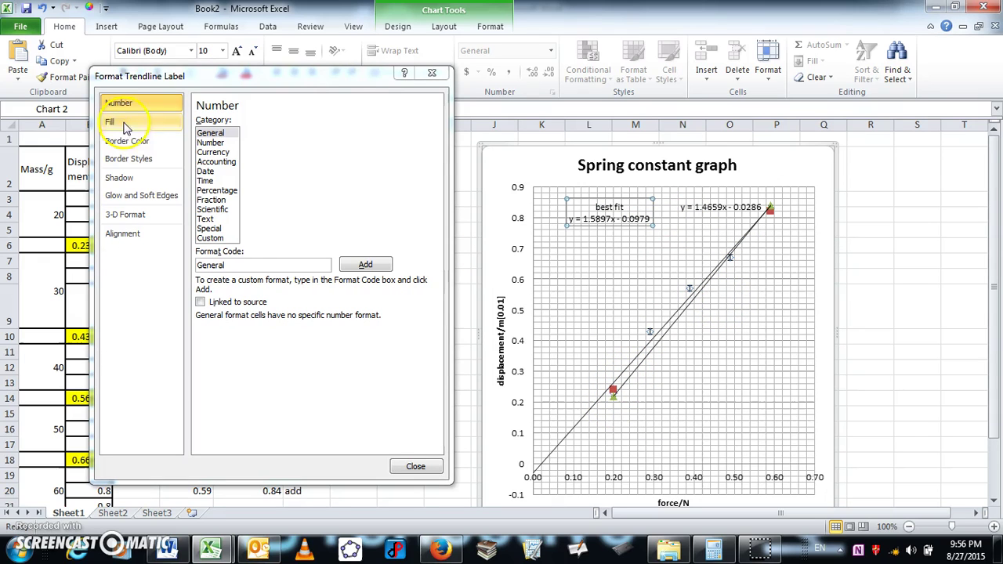
click(431, 72)
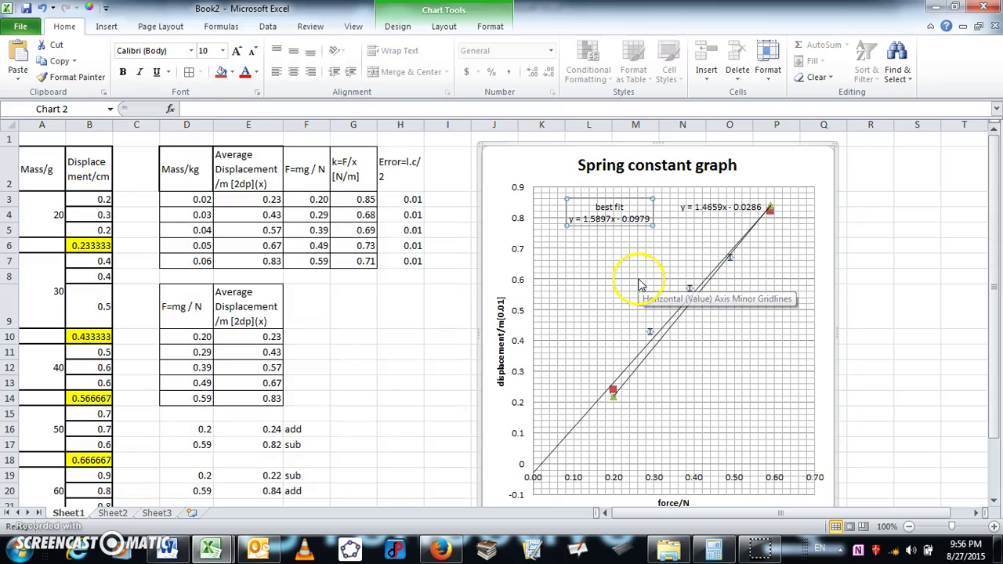
Undo the "best fit" label, the equation's move and the trendline added to the D19:E20 series
key(ctrl+z)
key(ctrl+z)
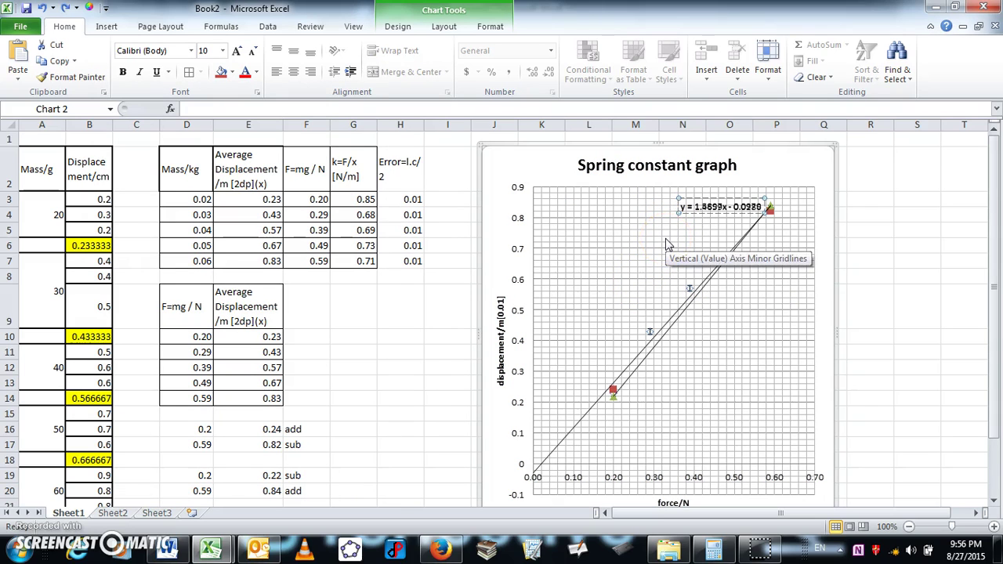
key(ctrl+z)
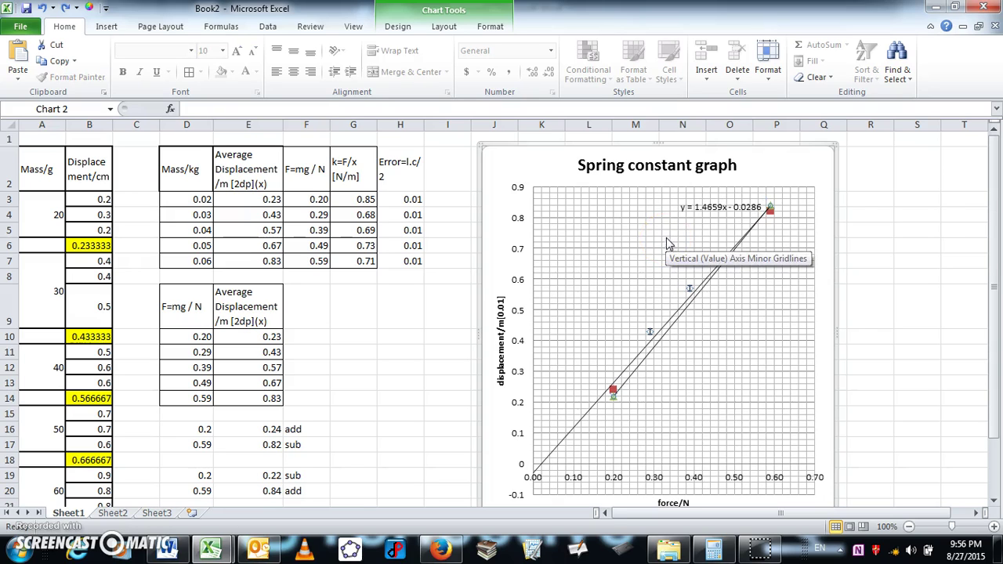
click(683, 219)
click(674, 332)
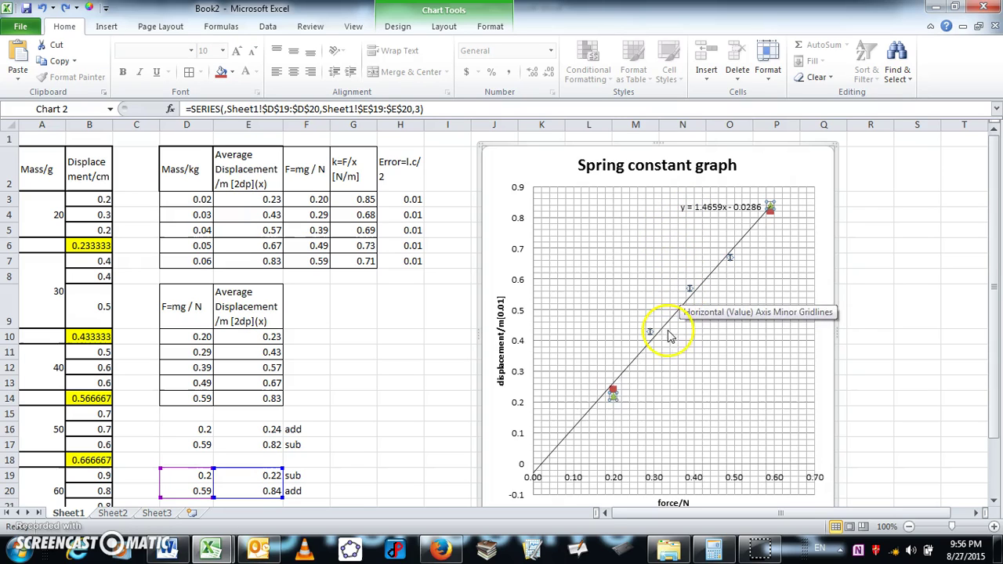
Label the original trendline's equation "best" on its own line above it, and move it beside the middle of the line
click(679, 208)
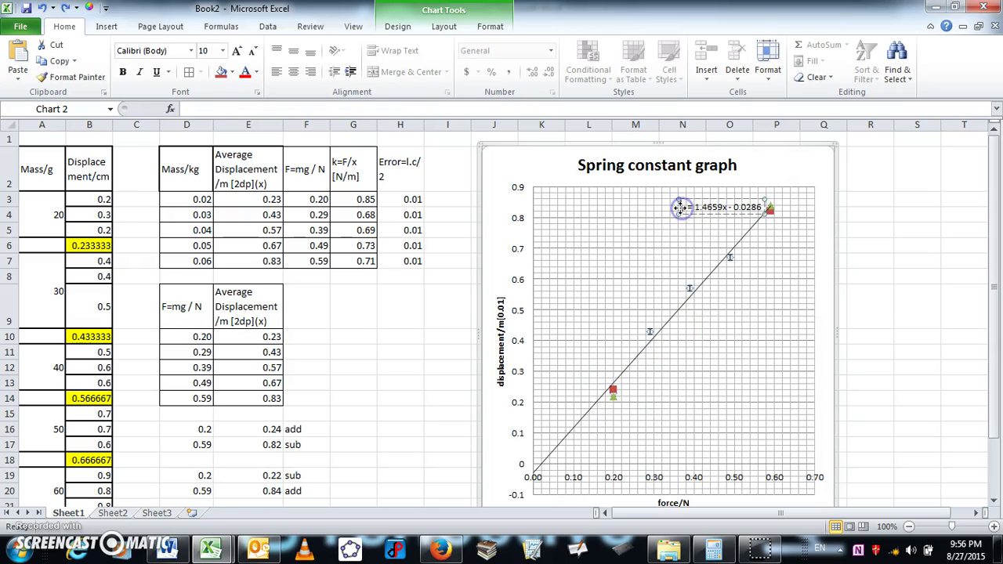
click(680, 207)
text(best)
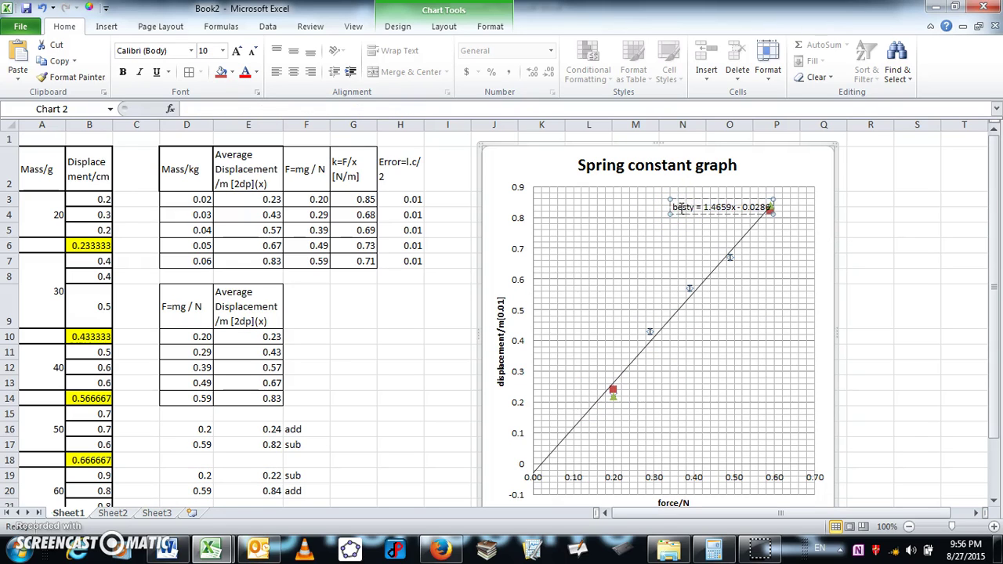
key(Return)
drag(694, 193, 738, 298)
Add a linear trendline with its equation to the D19:E20 series and place the equation below the "best" equation
click(627, 388)
click(614, 396)
right_click(613, 395)
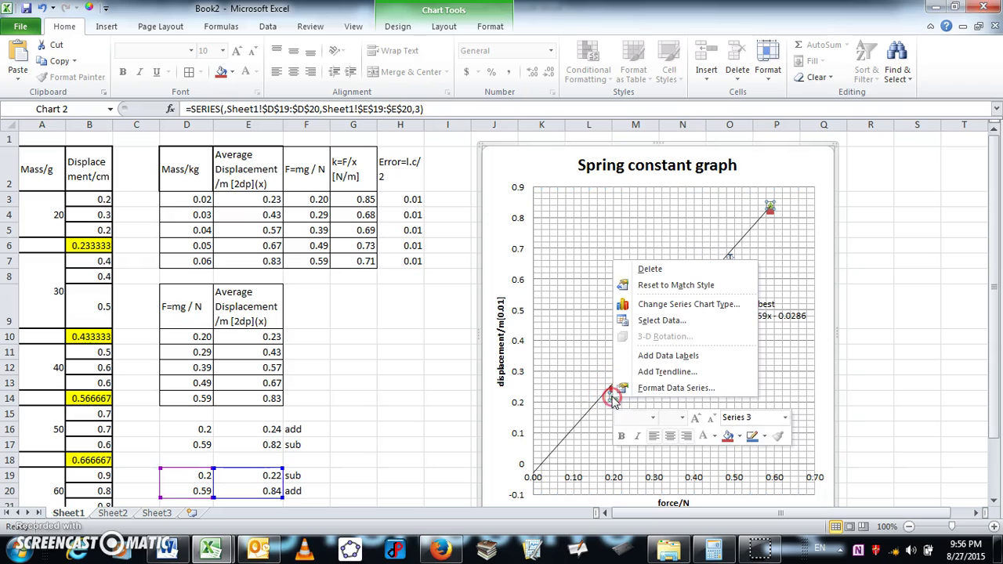
click(663, 373)
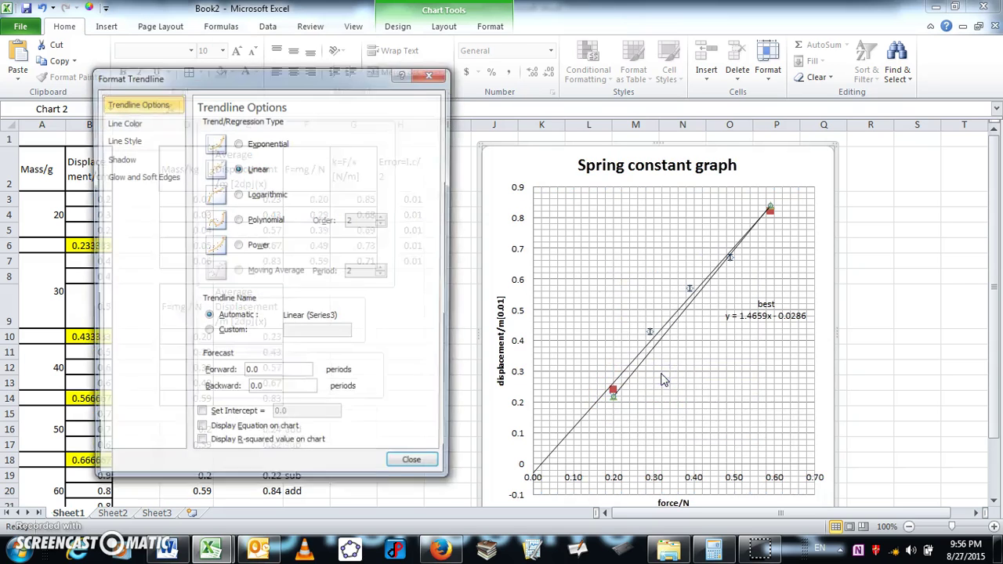
click(263, 432)
click(416, 466)
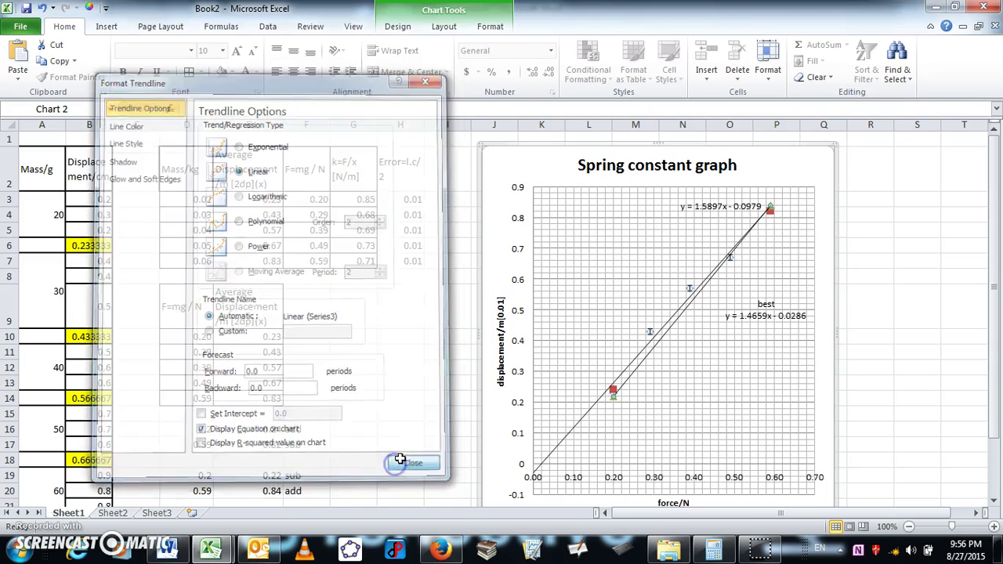
click(719, 213)
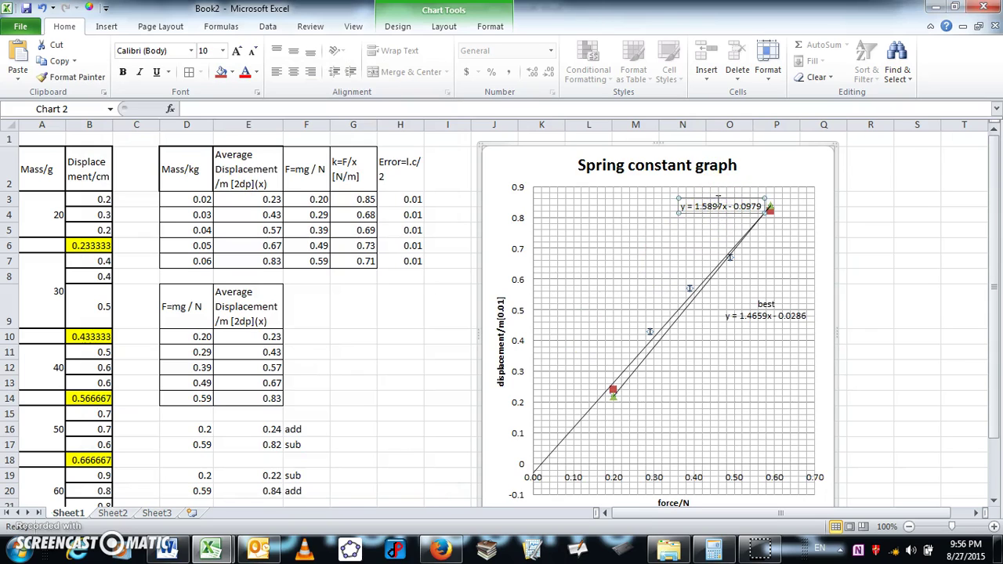
drag(718, 199, 763, 333)
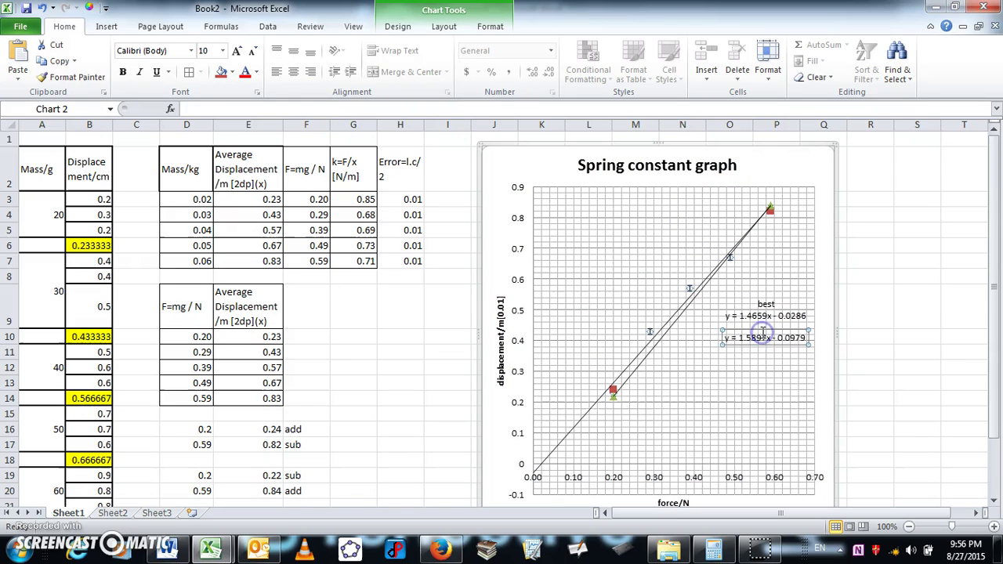
Add a linear trendline with its equation to the D16:E17 series and place the equation beneath the other two
click(615, 391)
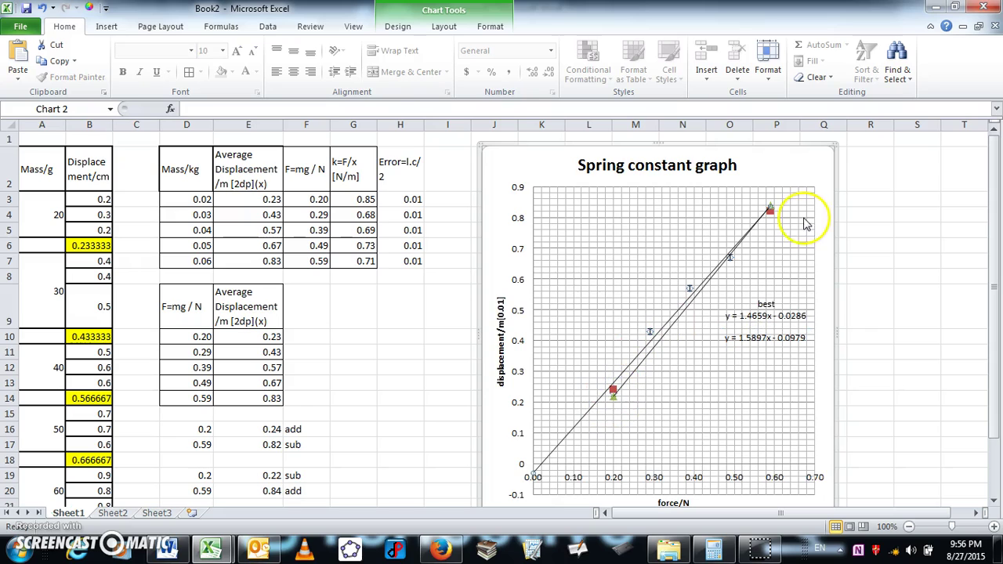
click(613, 392)
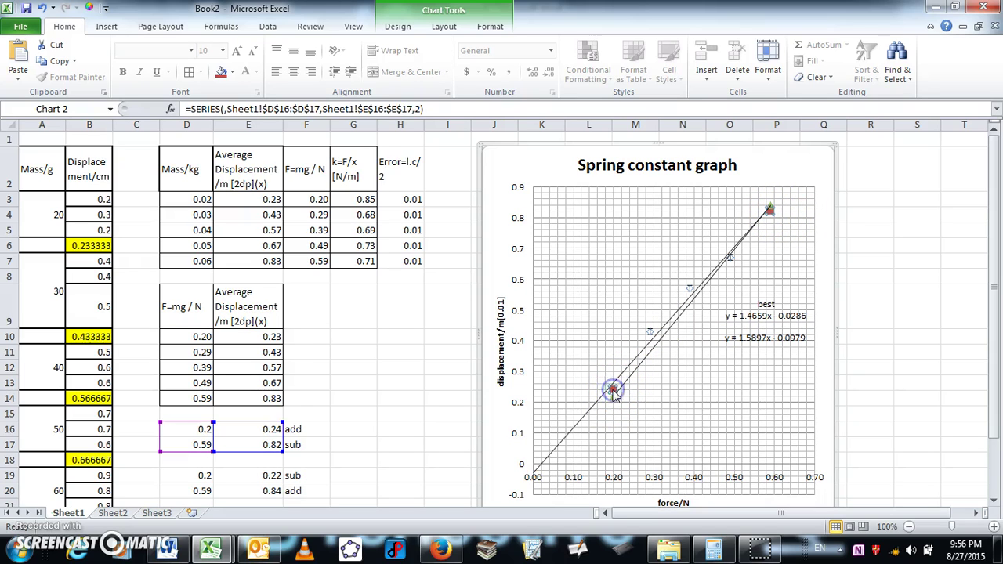
right_click(614, 392)
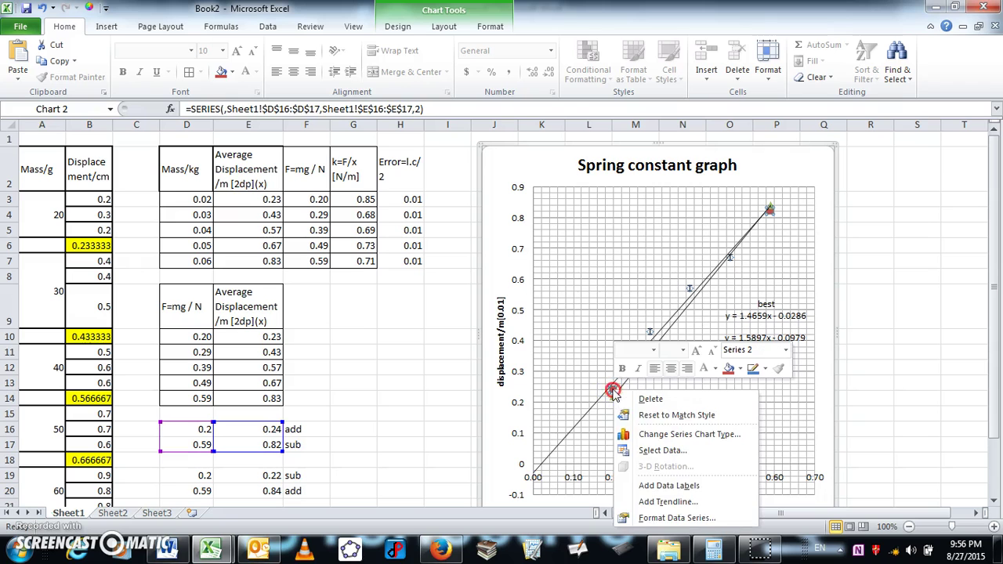
click(675, 504)
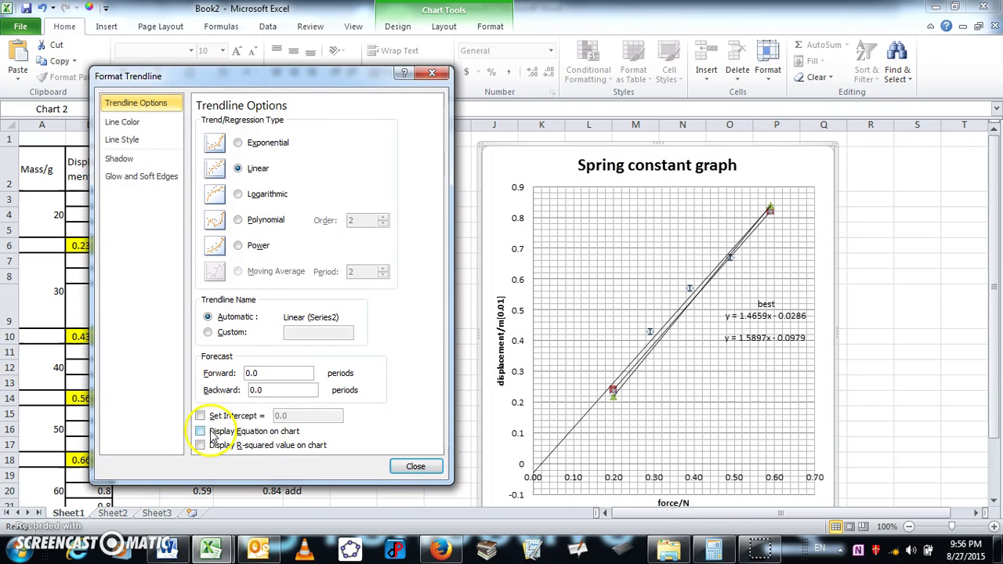
click(200, 431)
click(427, 467)
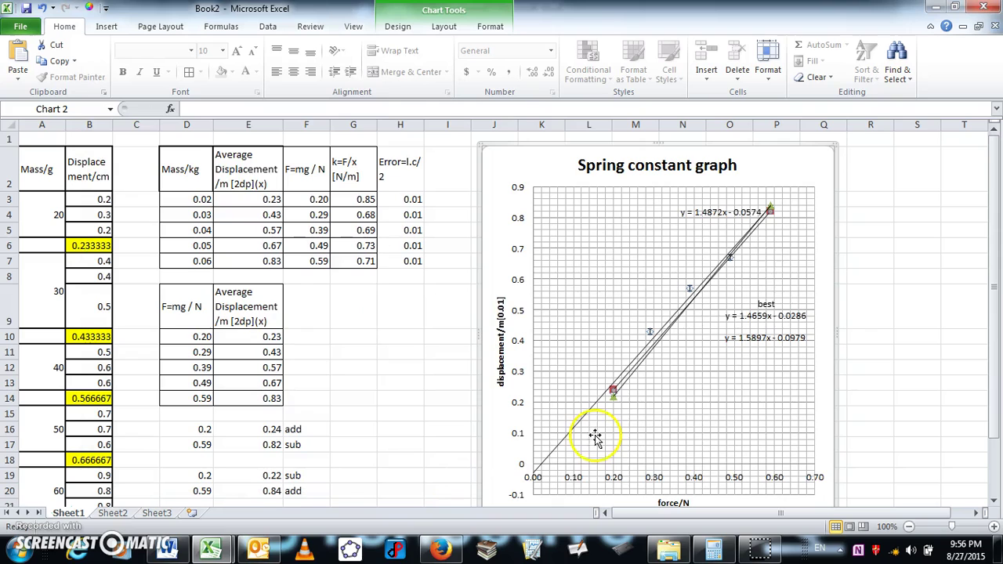
click(729, 217)
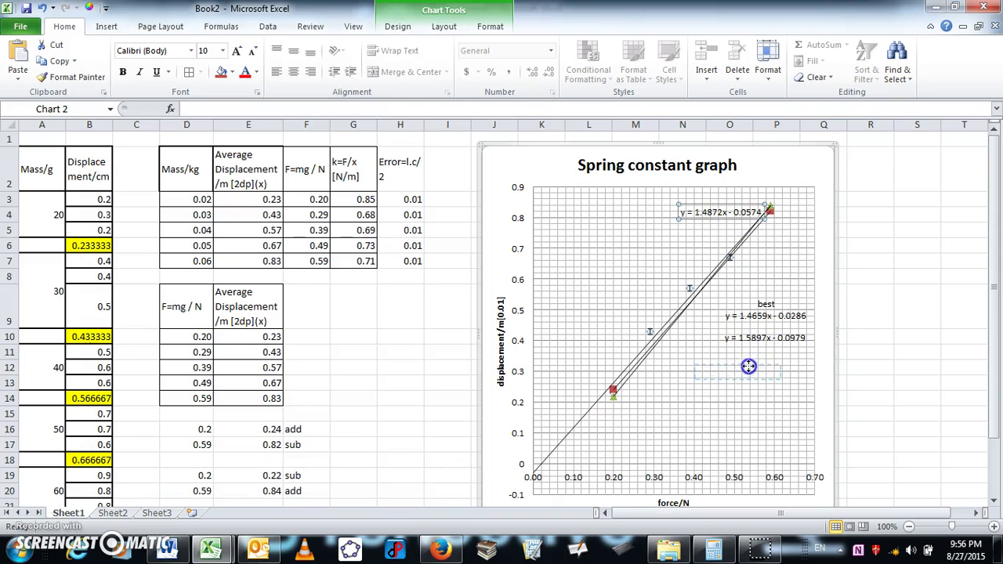
drag(767, 356, 776, 365)
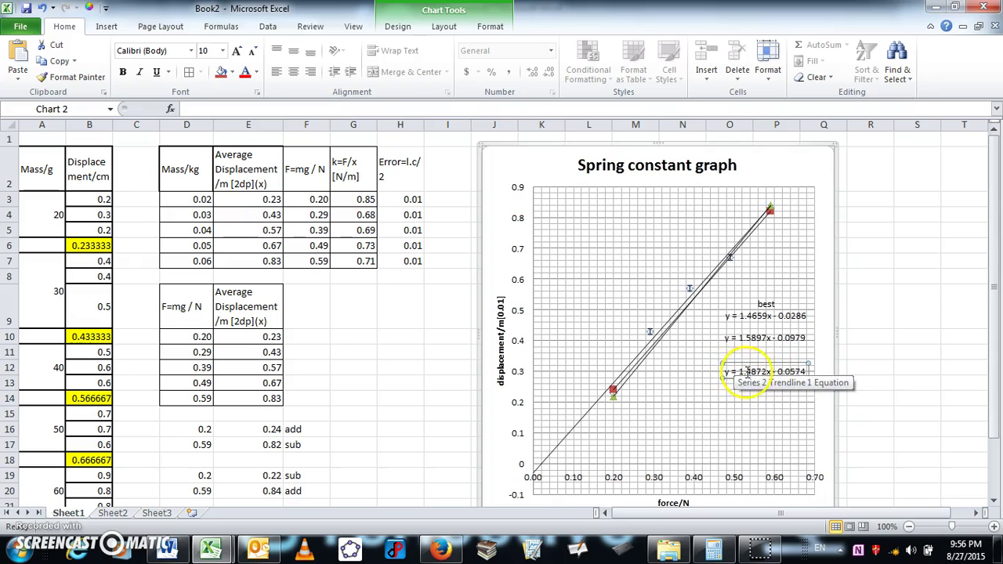
Label the D19:E20 trendline equation "max" and the D16:E17 trendline equation "min", each on a line above the equation
click(723, 337)
text(max)
key(Return)
click(729, 375)
click(726, 372)
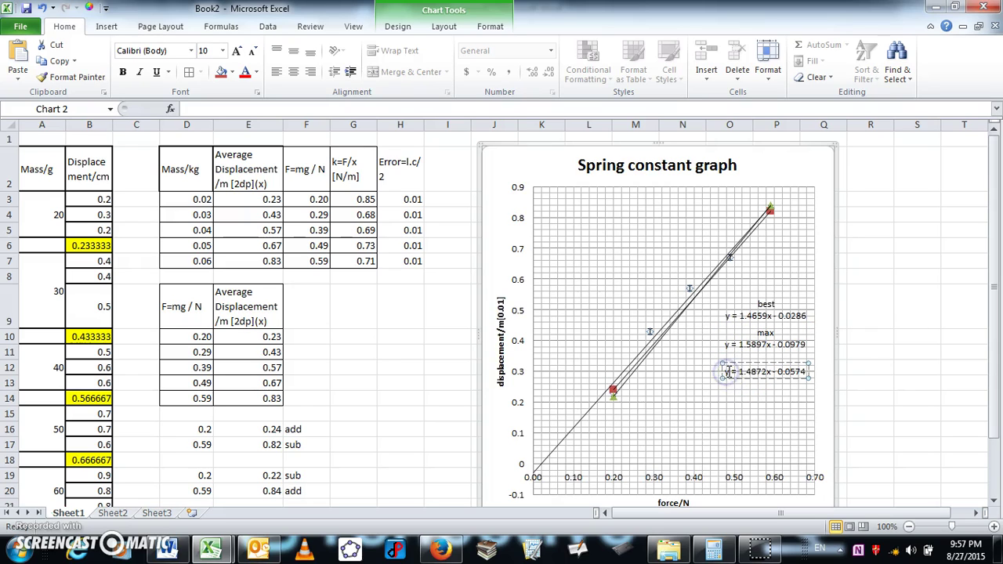
text(min)
key(Return)
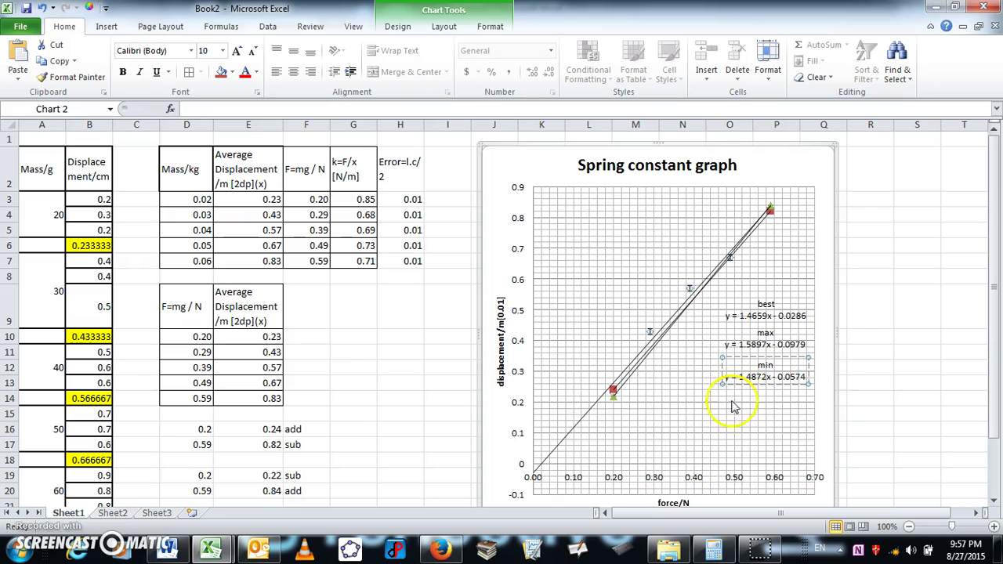
click(741, 408)
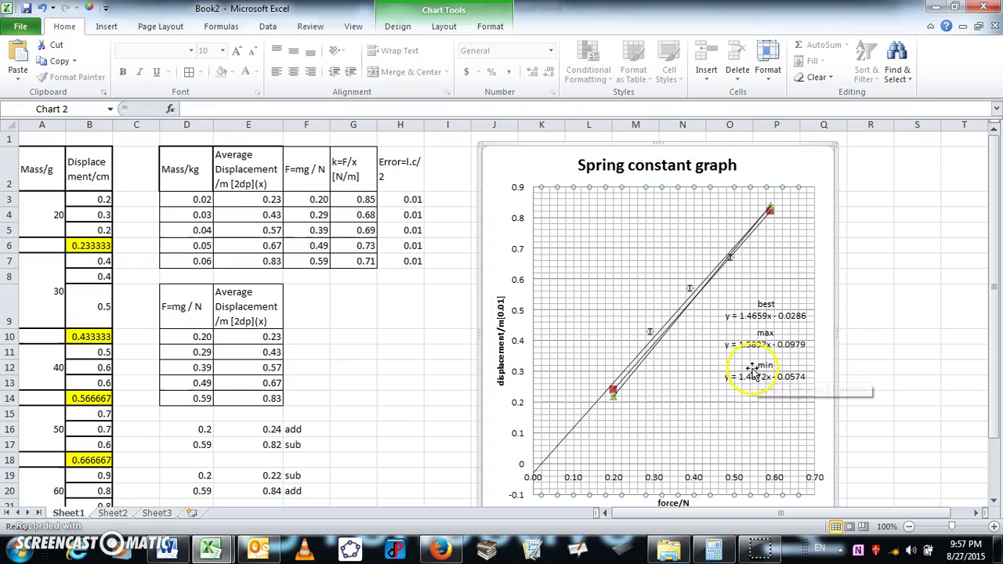
Copy the spring constant graph and paste it into the Word report between the Graph-2 caption and the error analysis text
click(550, 168)
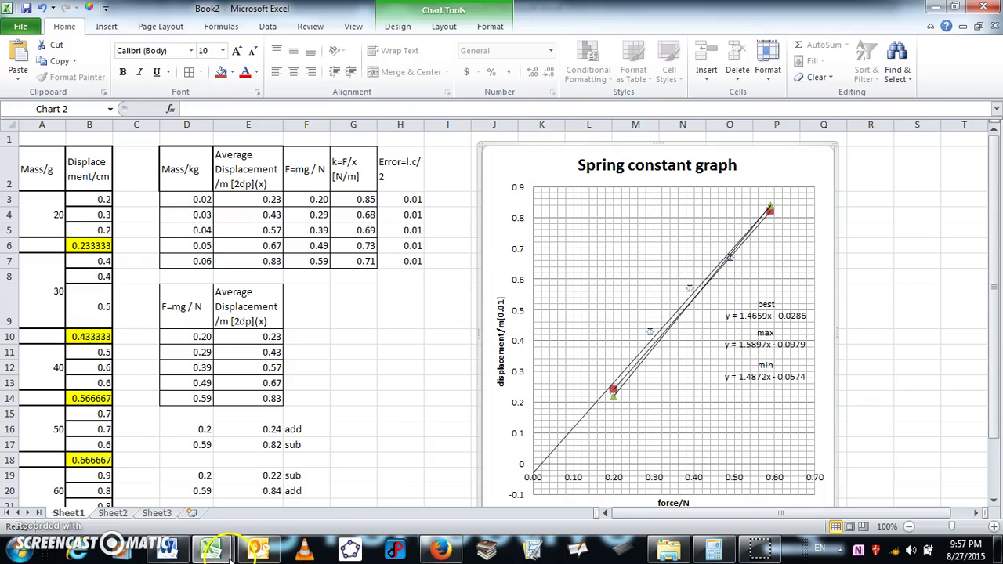
right_click(515, 151)
click(551, 179)
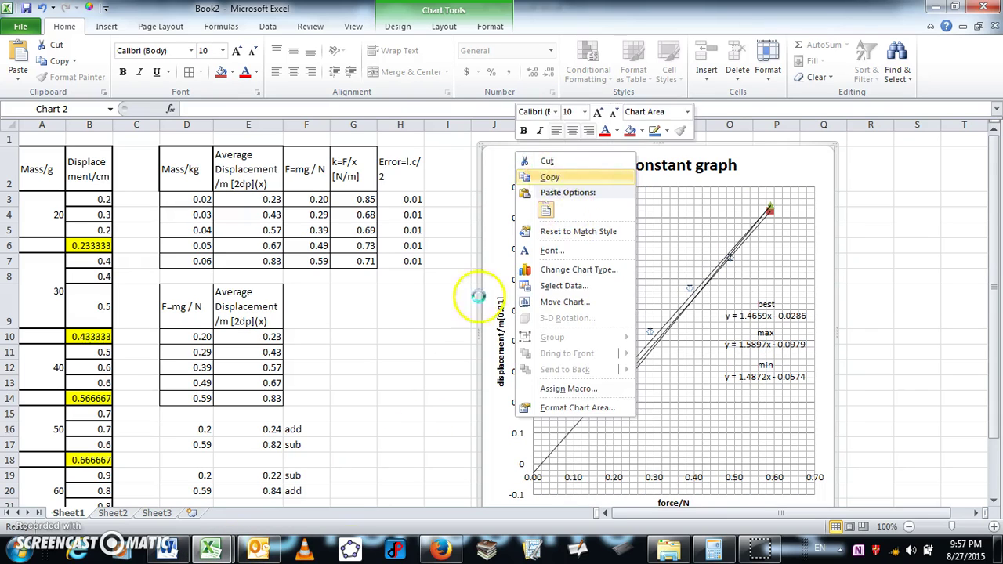
click(167, 549)
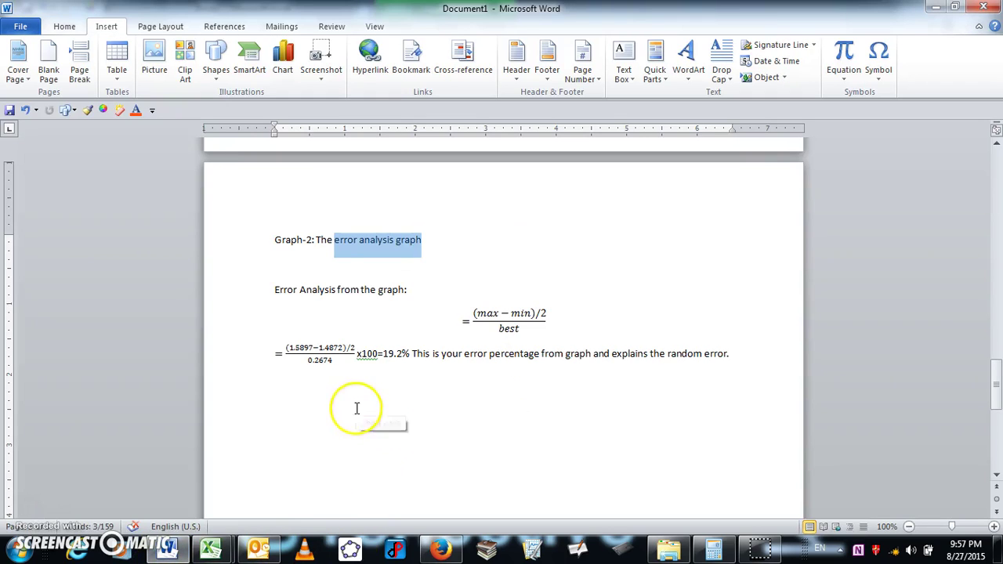
click(304, 271)
right_click(304, 270)
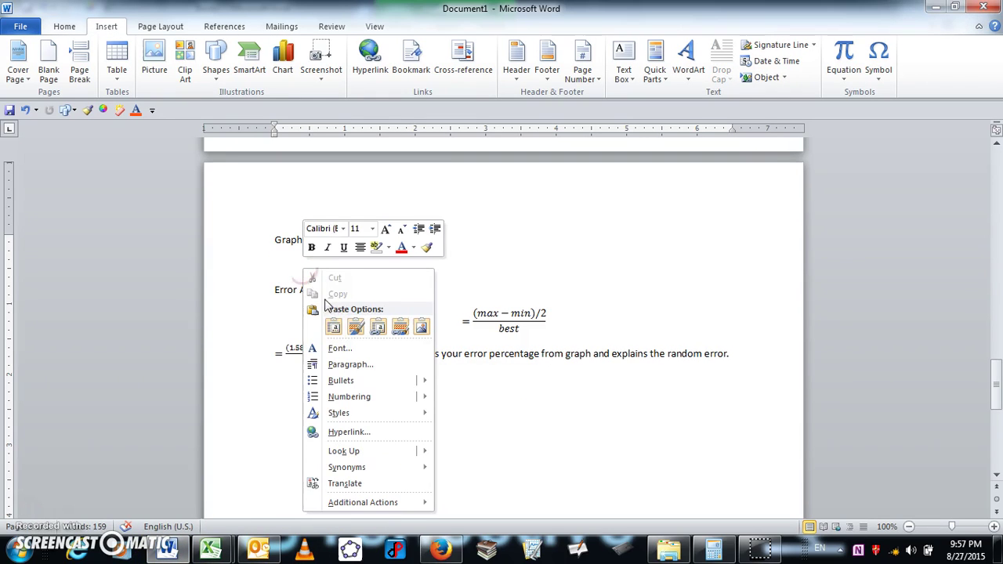
click(333, 327)
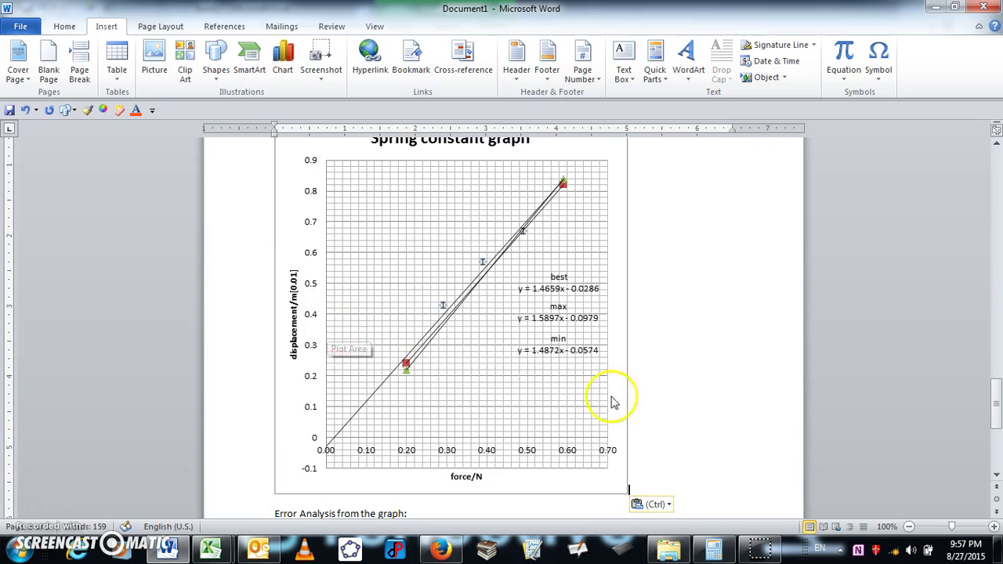
Enlarge the pasted graph from its lower corner until it nearly fills the page's text width
scroll(690, 404, down, 6)
click(588, 207)
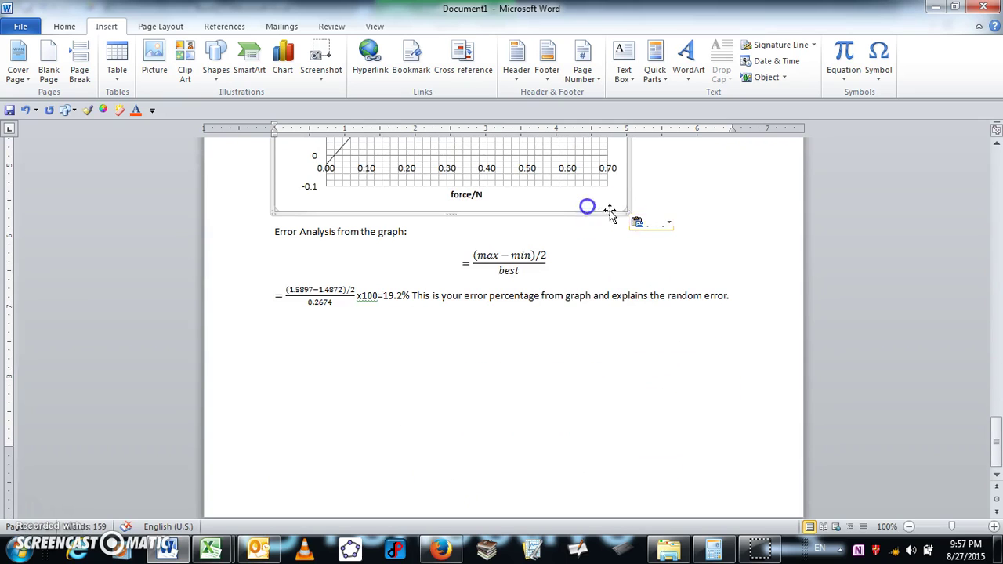
drag(625, 210, 745, 335)
scroll(681, 441, up, 5)
scroll(681, 444, up, 2)
scroll(679, 444, down, 6)
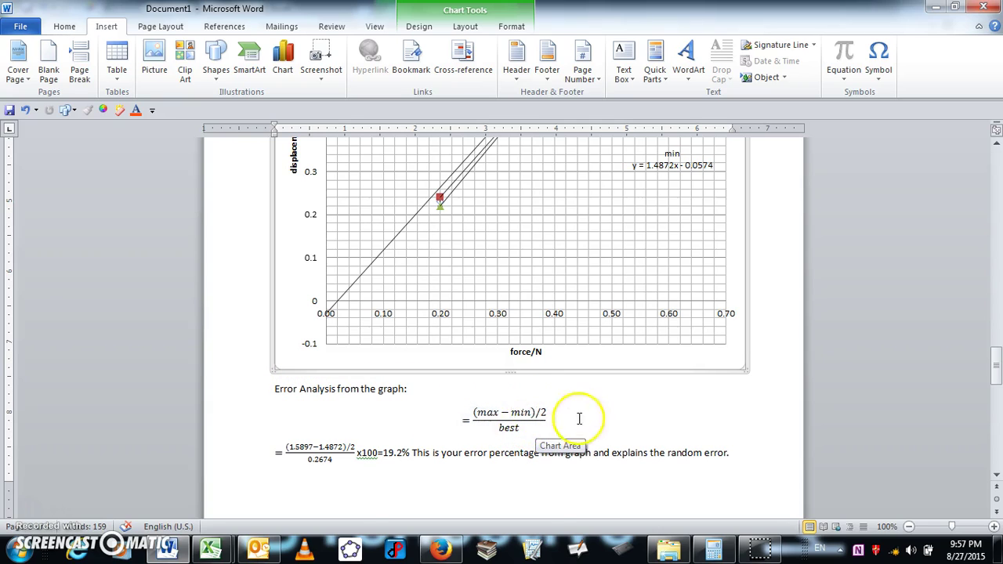
Append "x100" after the (max−min)/2 over best formula
click(592, 425)
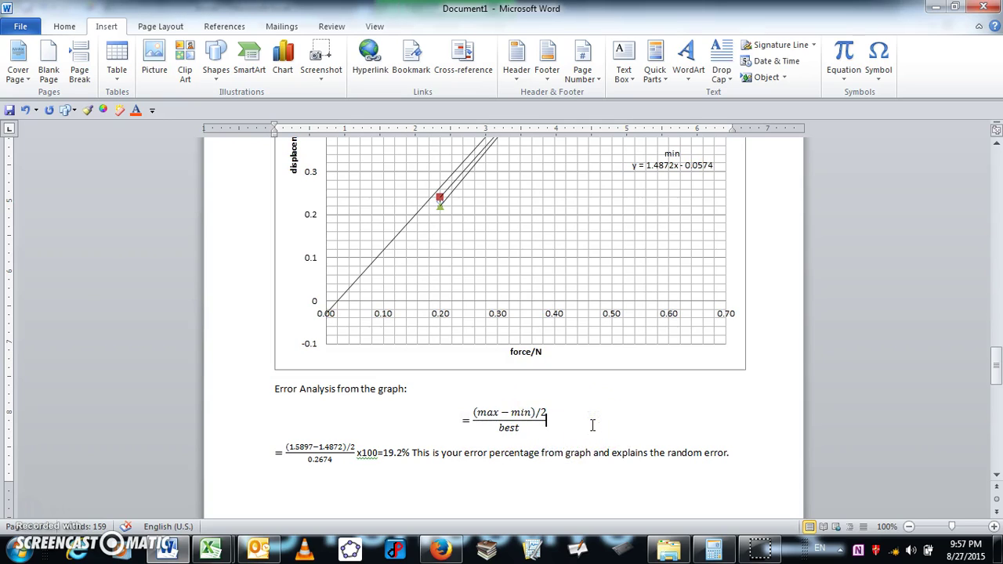
text(x100)
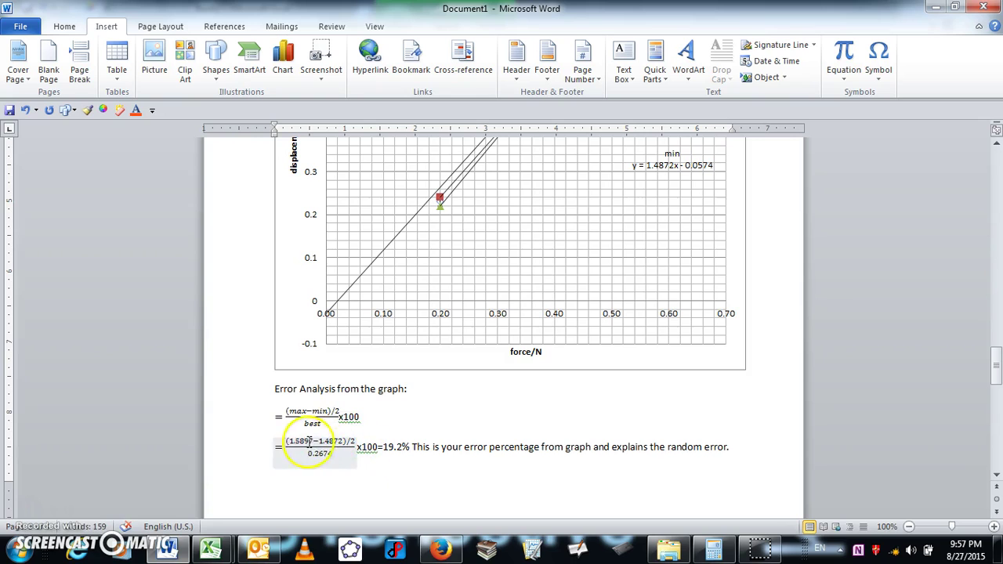
Check the graph's trendline slopes against the numeric error formula and replace its denominator with the best slope, 1.4659
scroll(564, 439, up, 3)
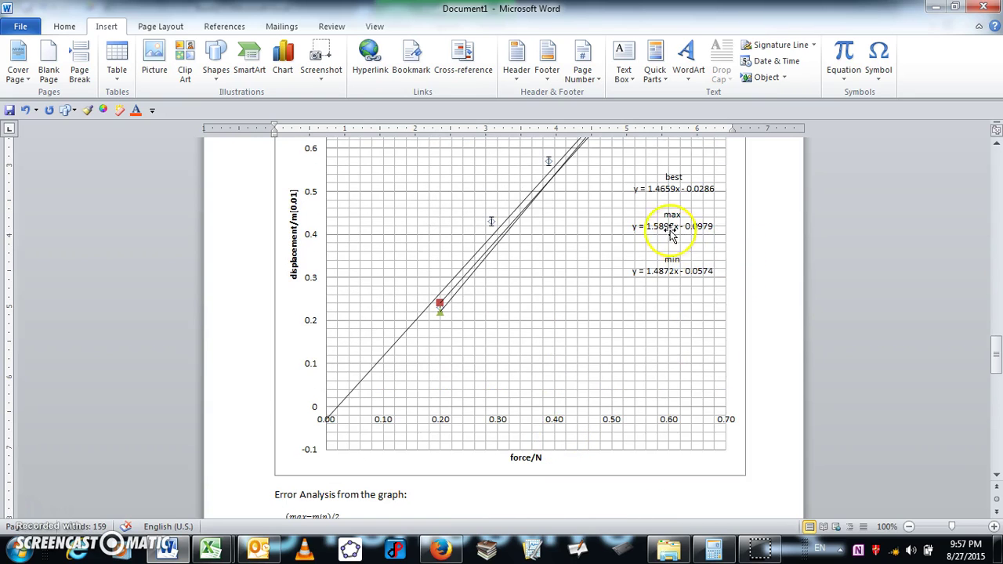
scroll(573, 392, down, 2)
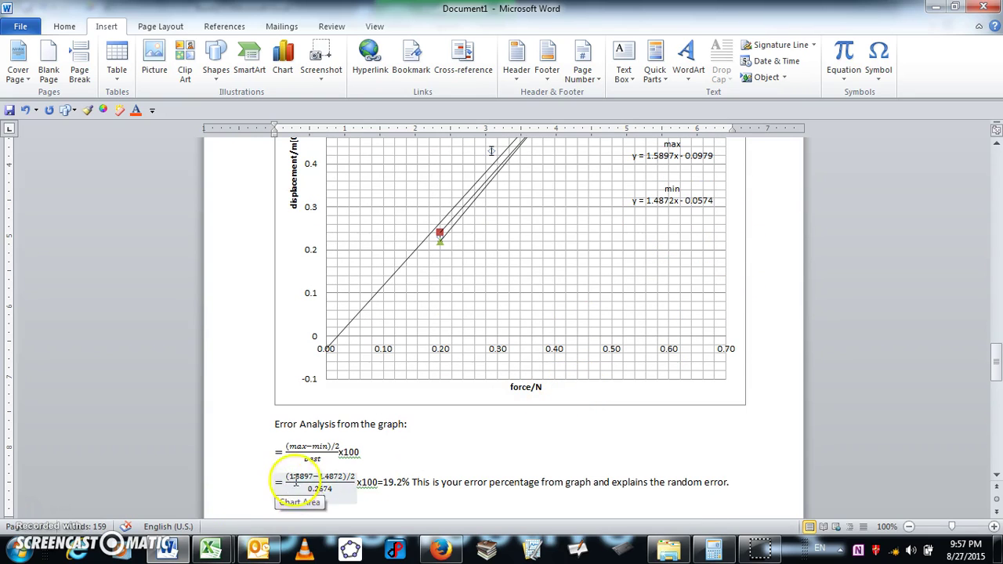
scroll(659, 369, up, 2)
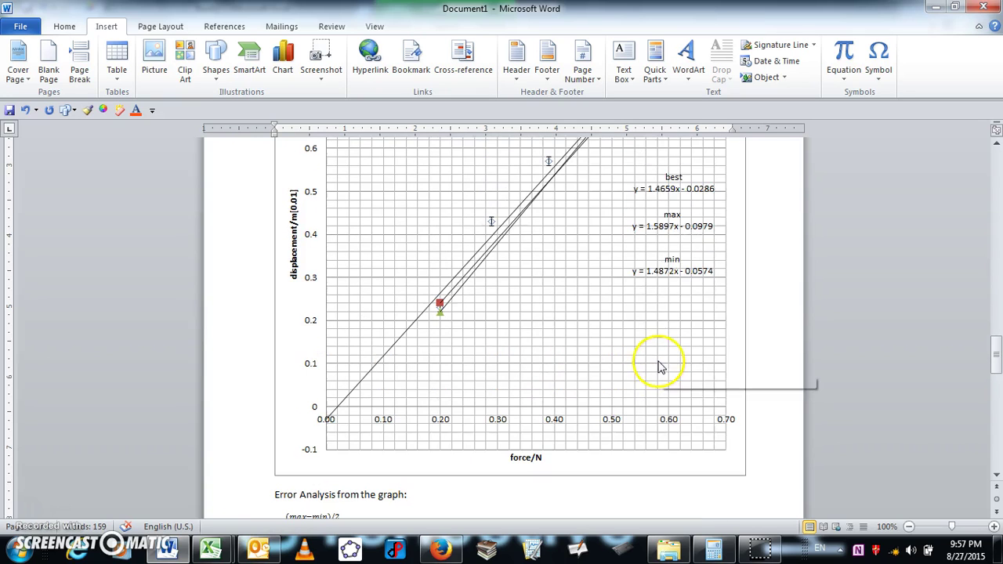
scroll(571, 442, down, 2)
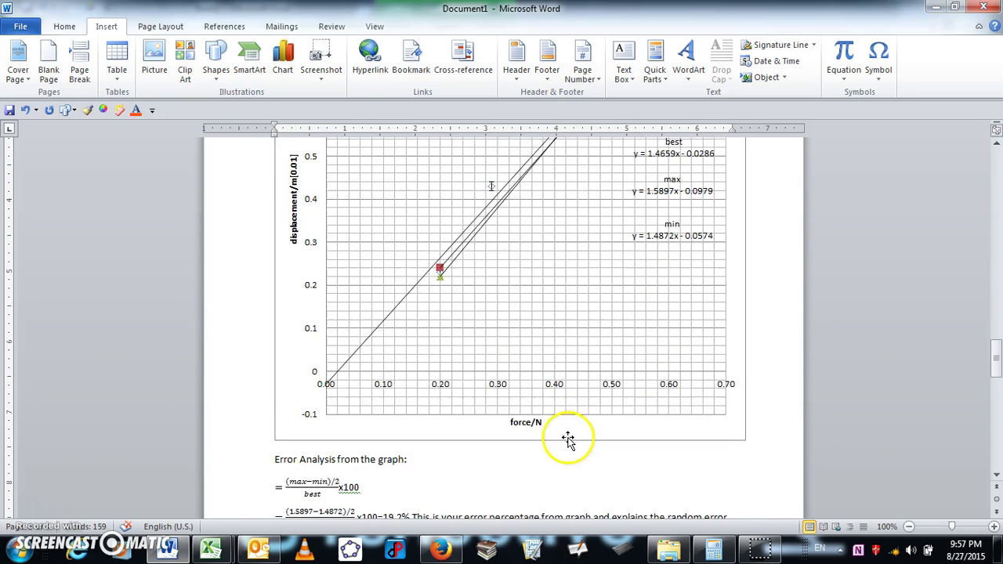
scroll(709, 351, up, 2)
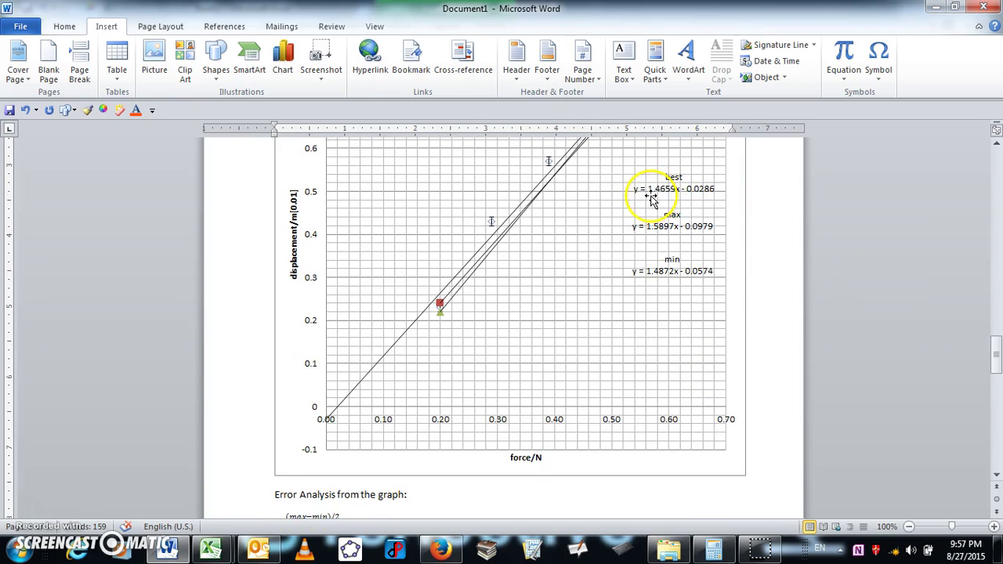
scroll(583, 419, down, 5)
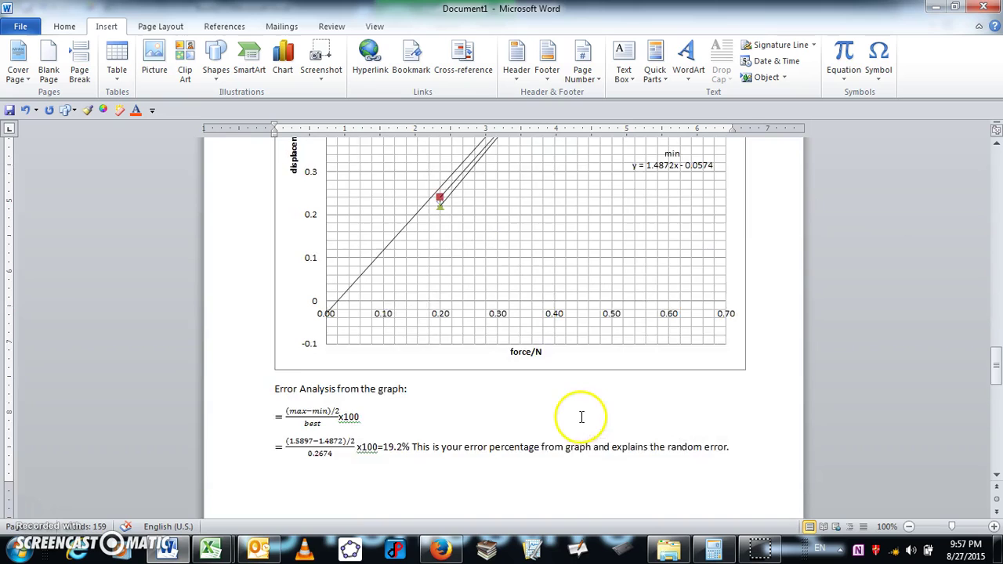
click(314, 383)
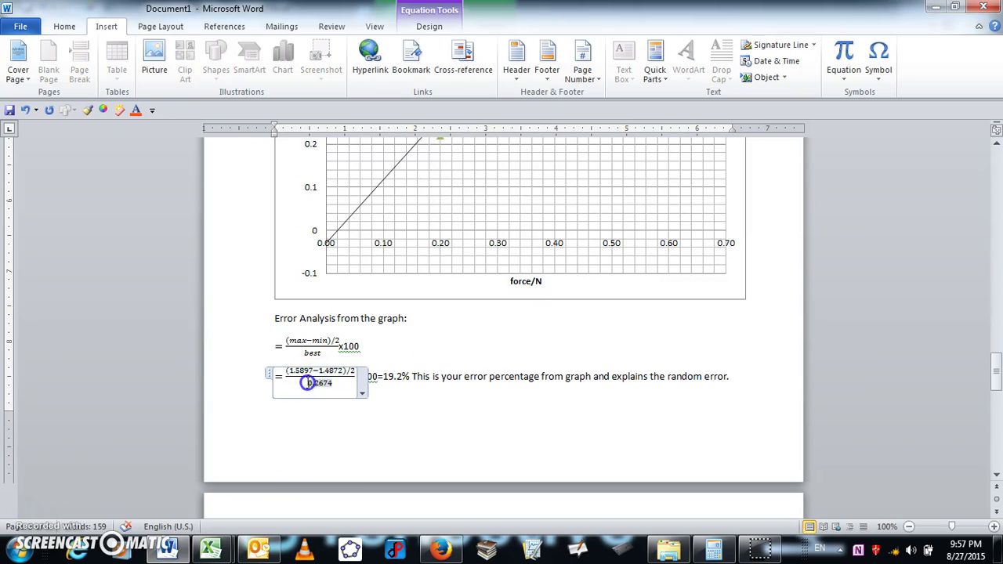
text(1)
scroll(468, 341, up, 3)
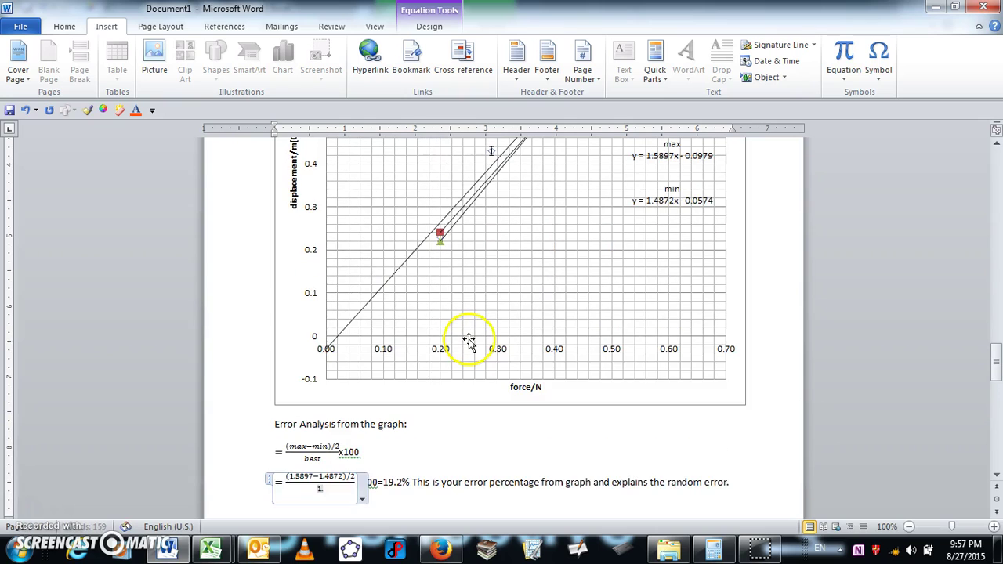
scroll(469, 341, up, 2)
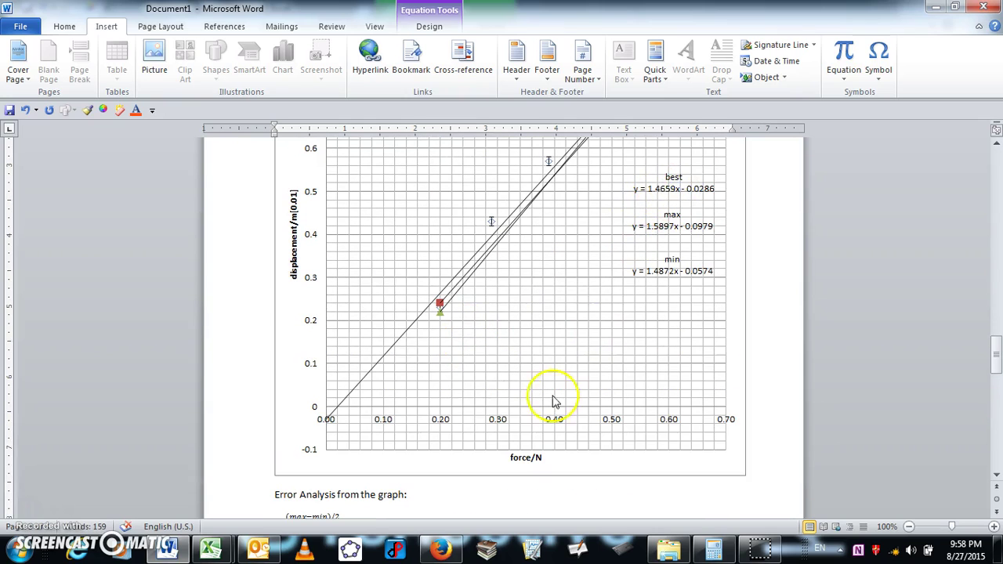
scroll(470, 455, down, 2)
scroll(451, 480, down, 1)
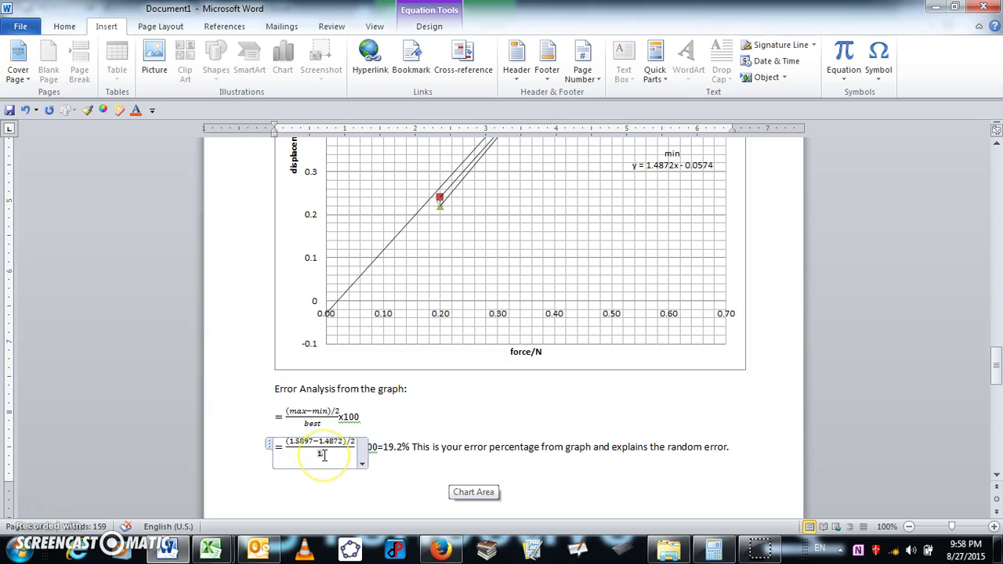
text(.4659)
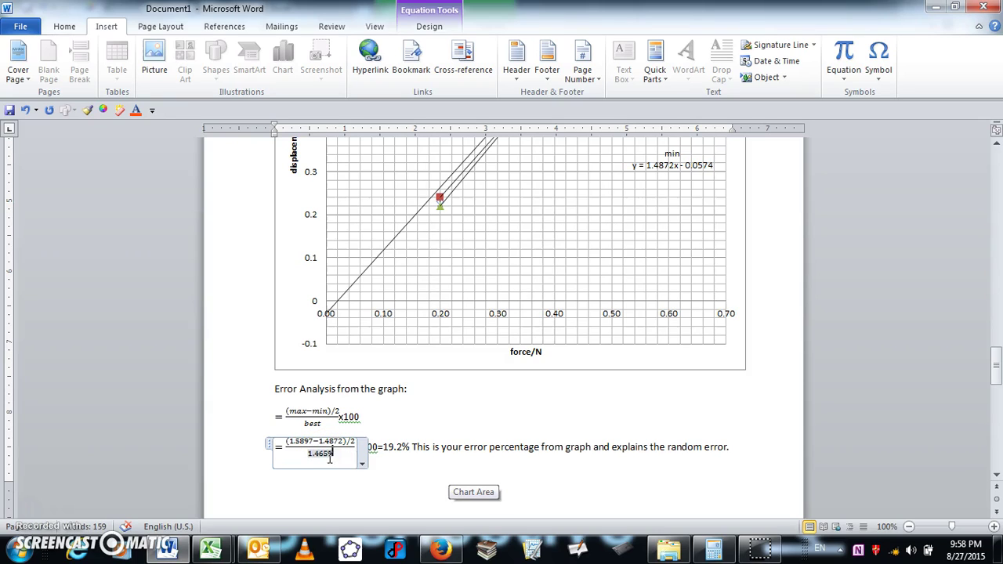
click(405, 480)
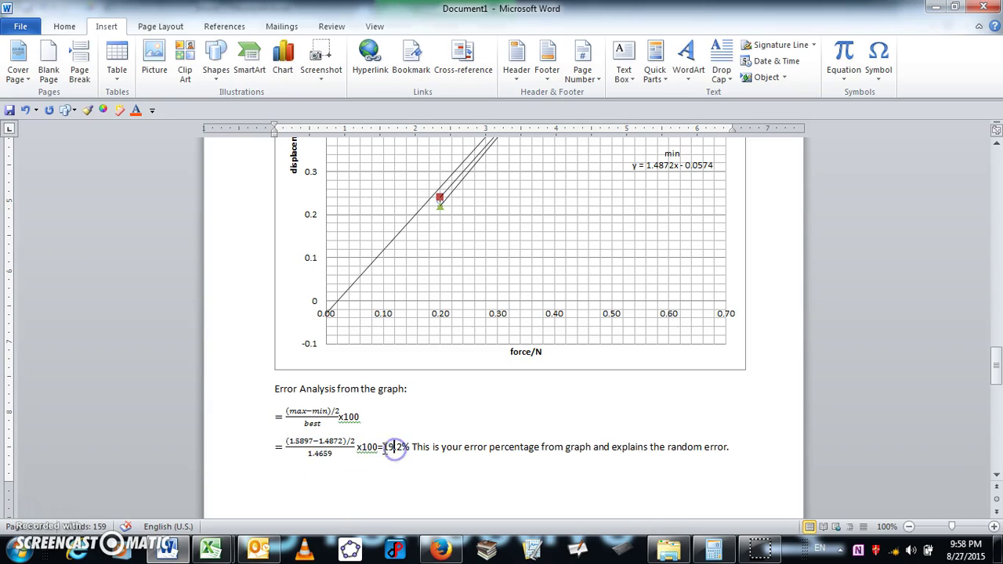
Switch to Calculator, clear the previous result and subtract 1.4872 from 1.5897
click(713, 548)
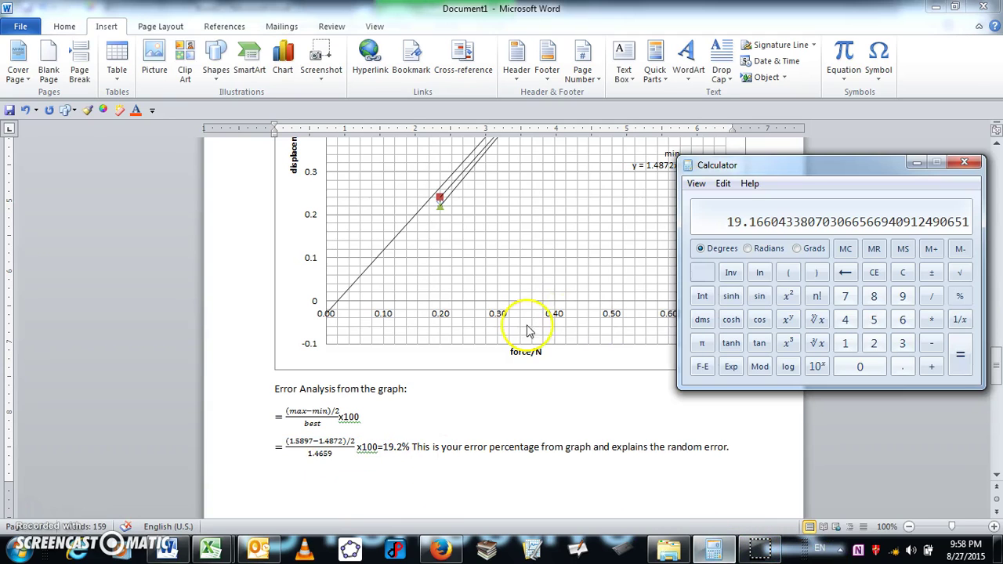
click(906, 274)
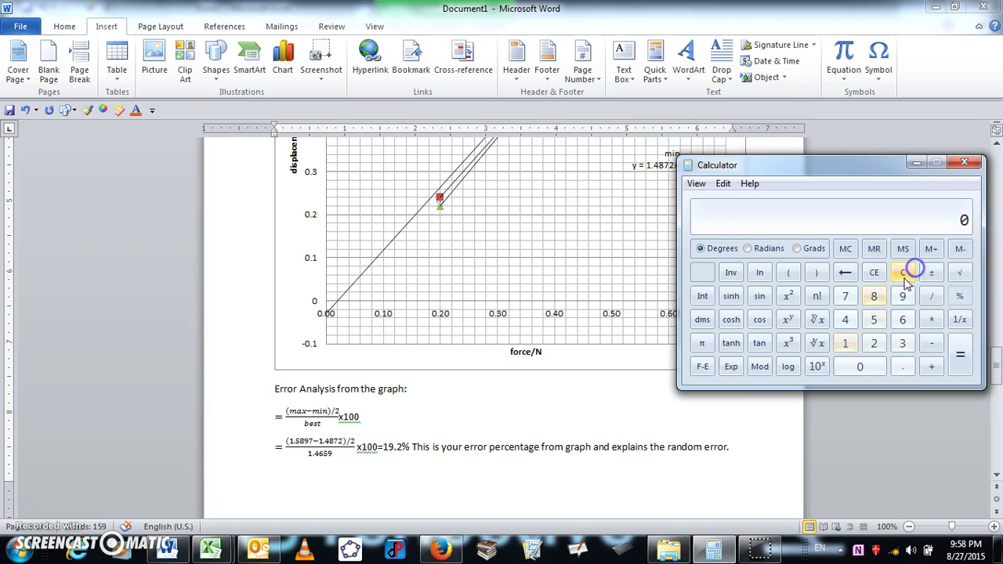
click(903, 369)
click(874, 319)
click(874, 298)
click(902, 296)
click(845, 297)
click(932, 344)
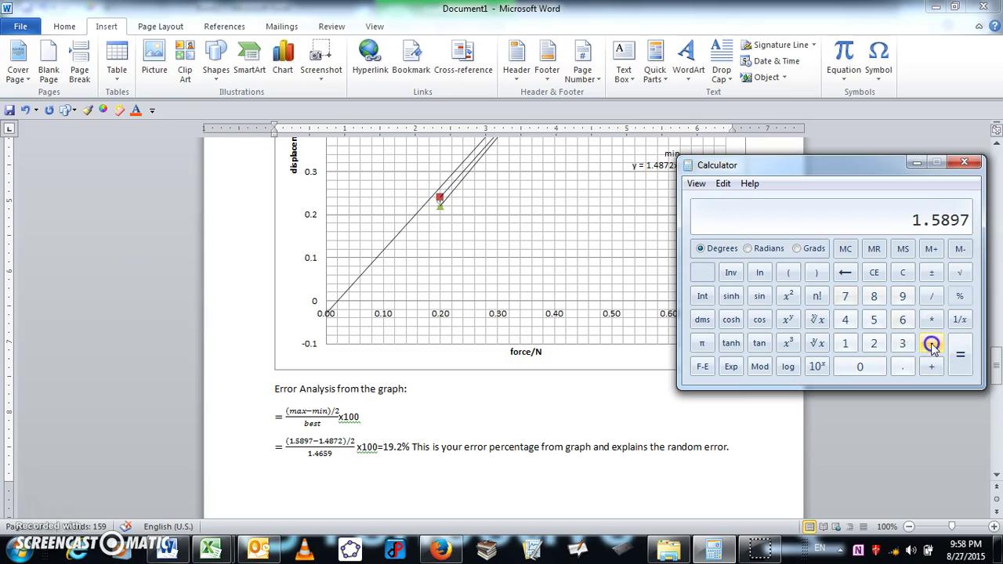
click(845, 343)
click(903, 367)
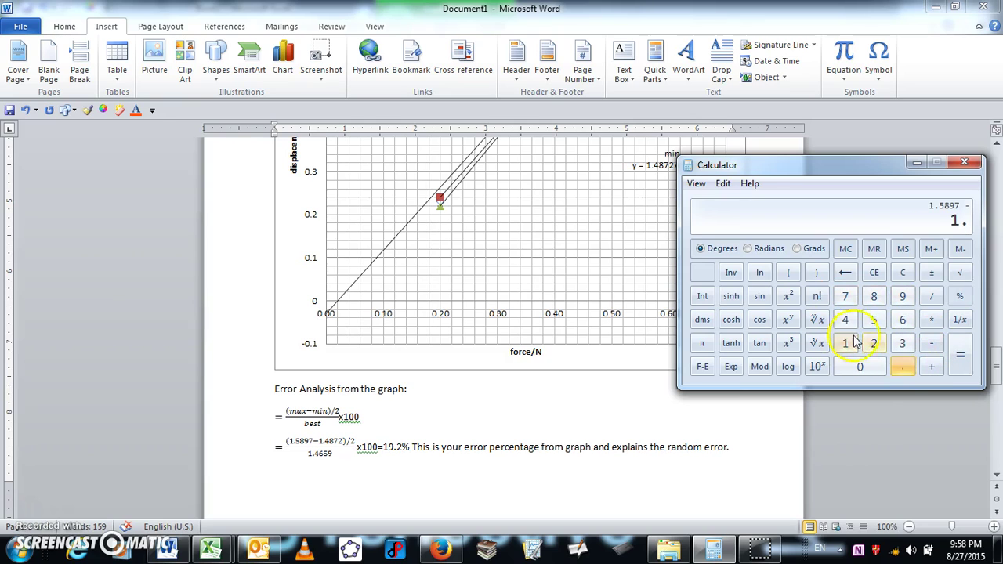
click(845, 296)
click(874, 343)
click(956, 368)
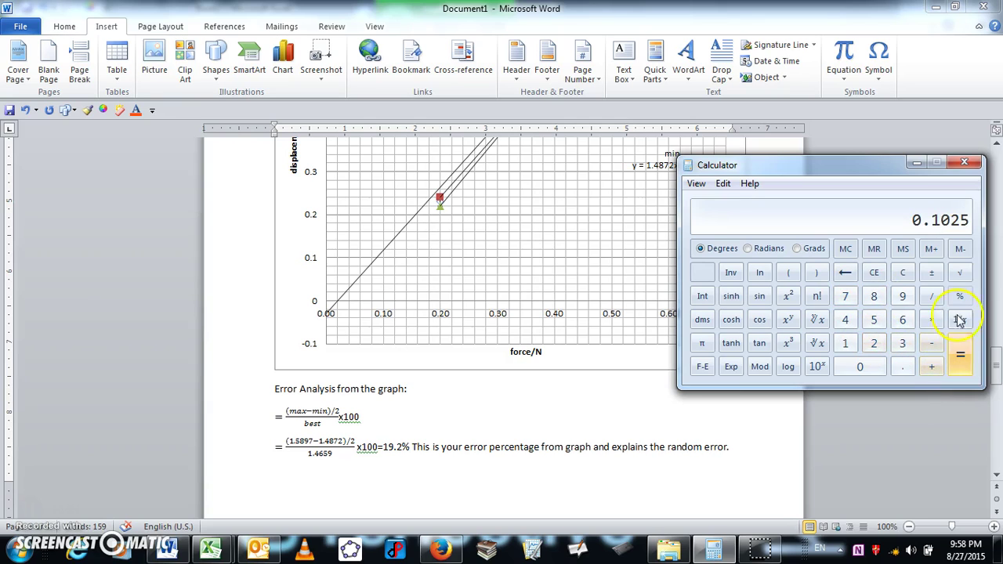
Divide the slope difference by 2, and divide that result by 1.4659
click(961, 359)
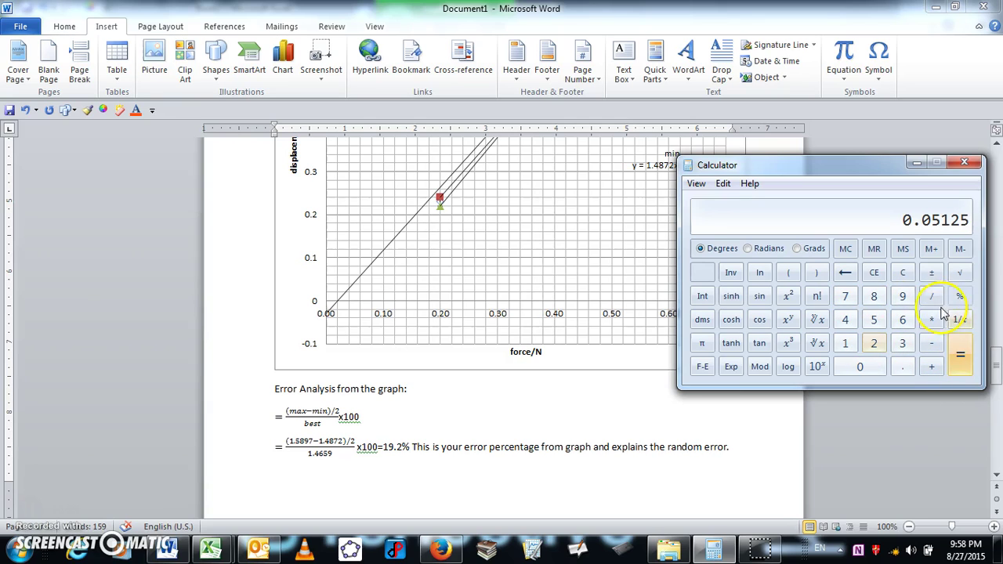
click(862, 367)
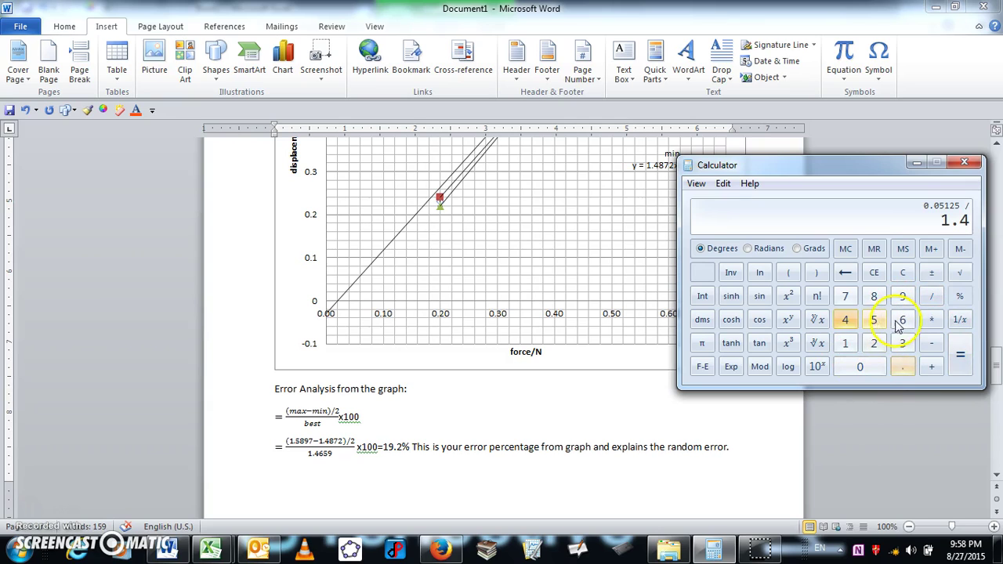
click(872, 320)
click(902, 297)
click(959, 354)
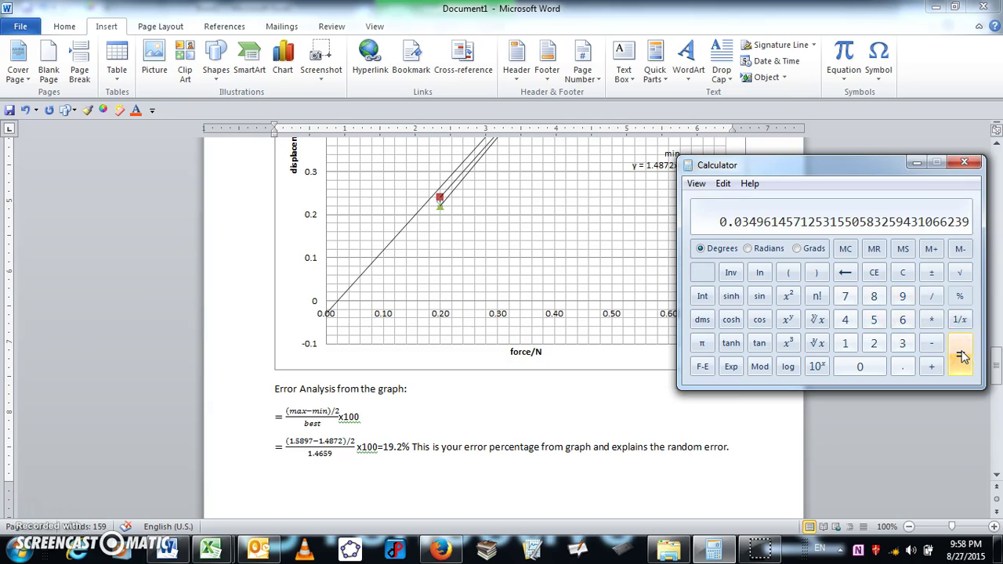
Multiply the calculated ratio by 100 to get the error percentage
click(932, 322)
click(845, 343)
click(860, 367)
click(860, 367)
click(959, 354)
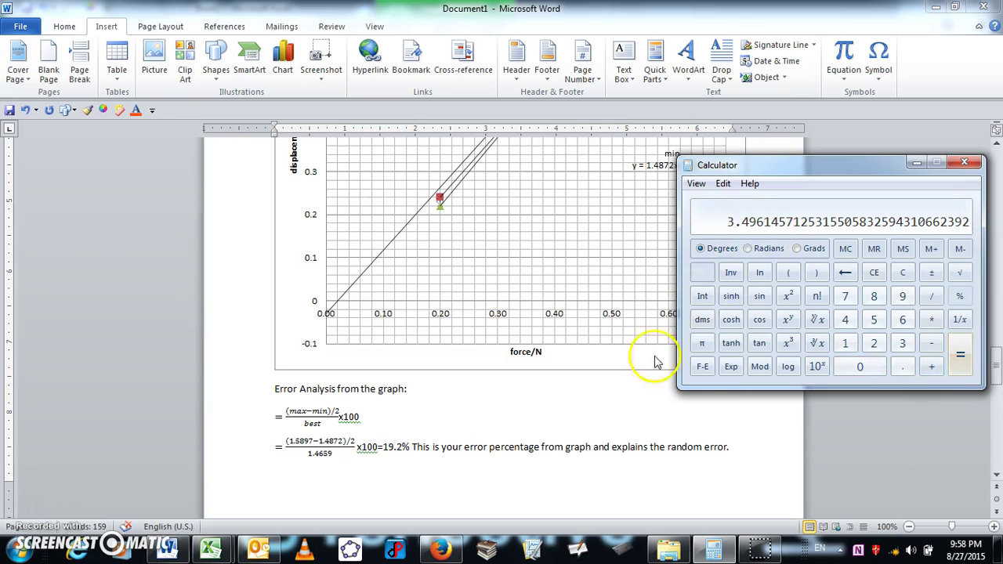
Return to the Word report and change the error percentage after the numeric formula to 3.5%
click(388, 450)
drag(384, 449, 397, 447)
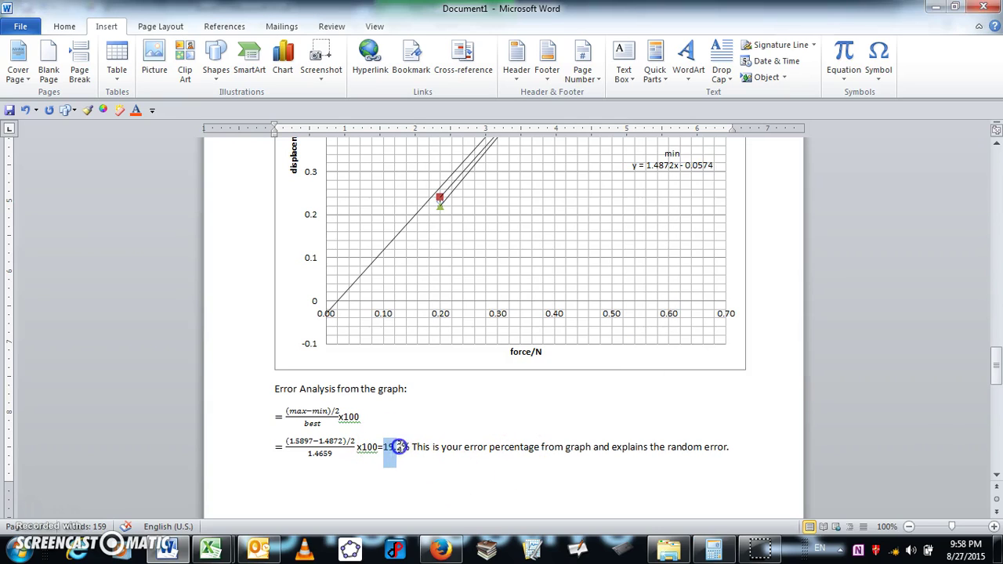
text(3.5)
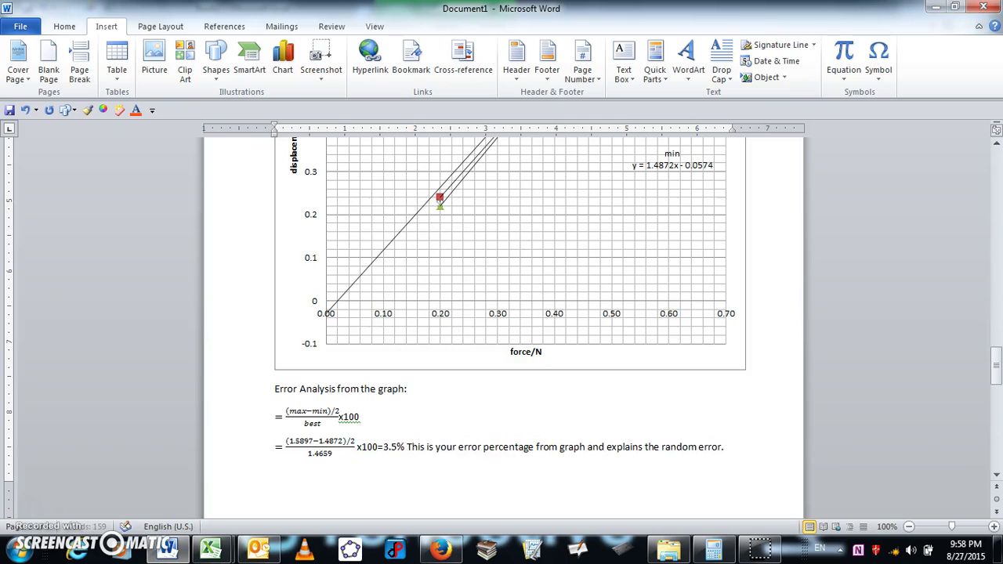
click(432, 480)
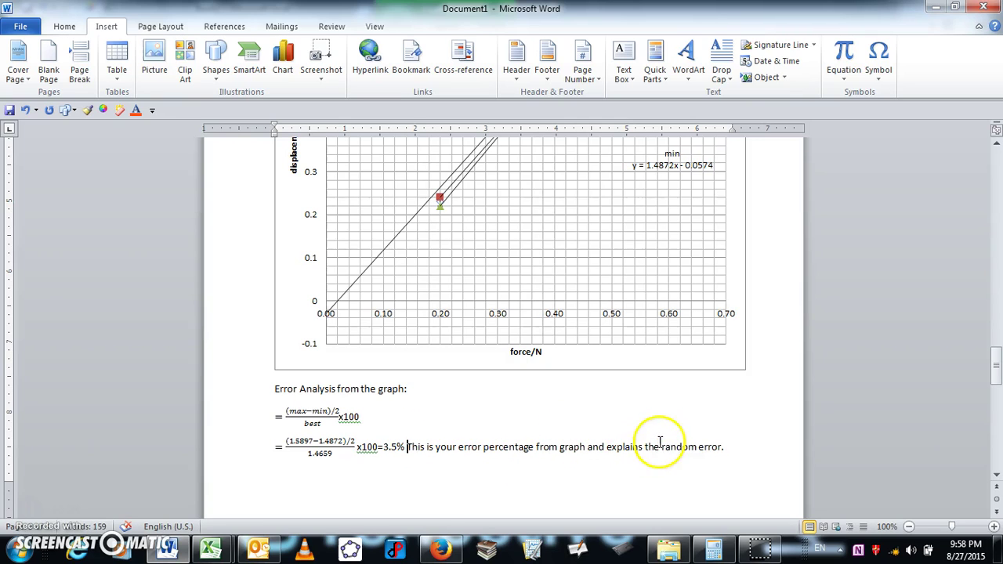
scroll(667, 415, up, 6)
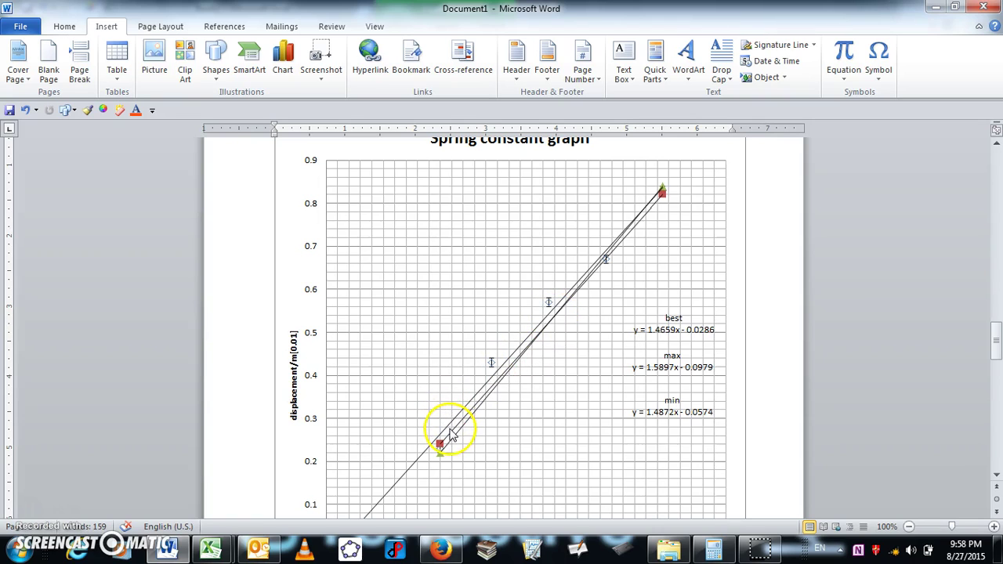
click(447, 425)
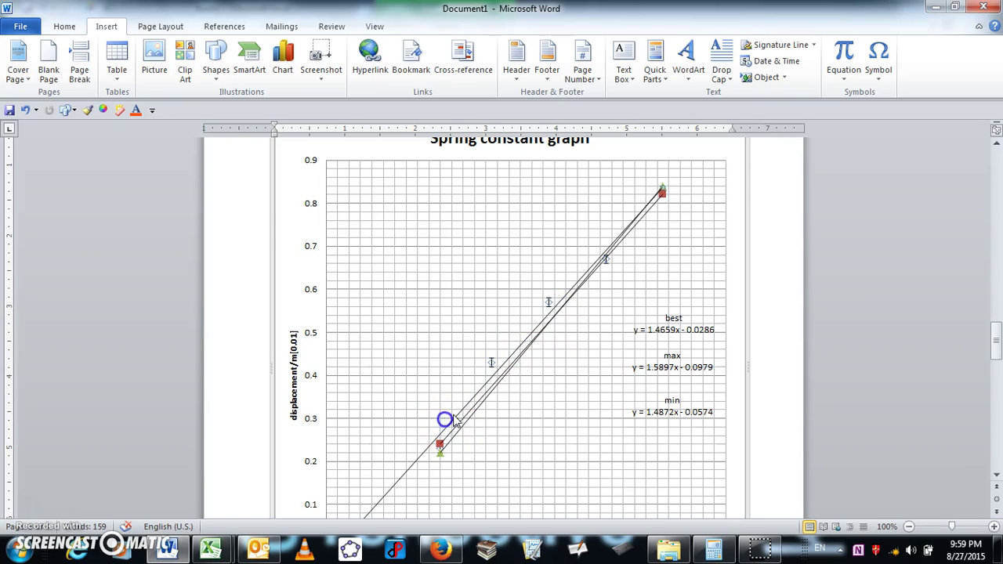
Below the error percentage line, add the sentence "Explanation of why the line is not passing through all error bars."
click(464, 406)
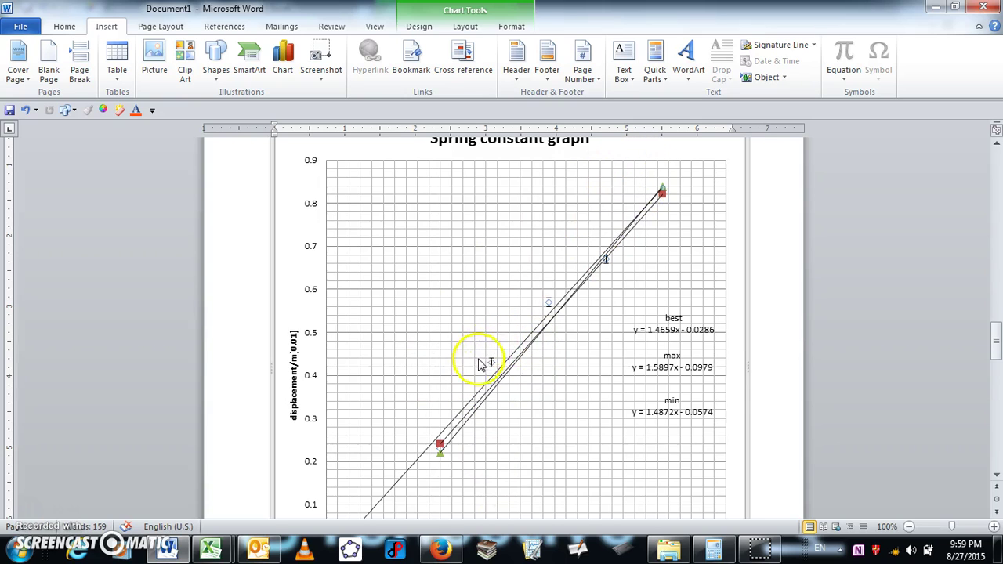
scroll(525, 459, down, 3)
scroll(527, 467, down, 2)
click(322, 478)
text(Ex)
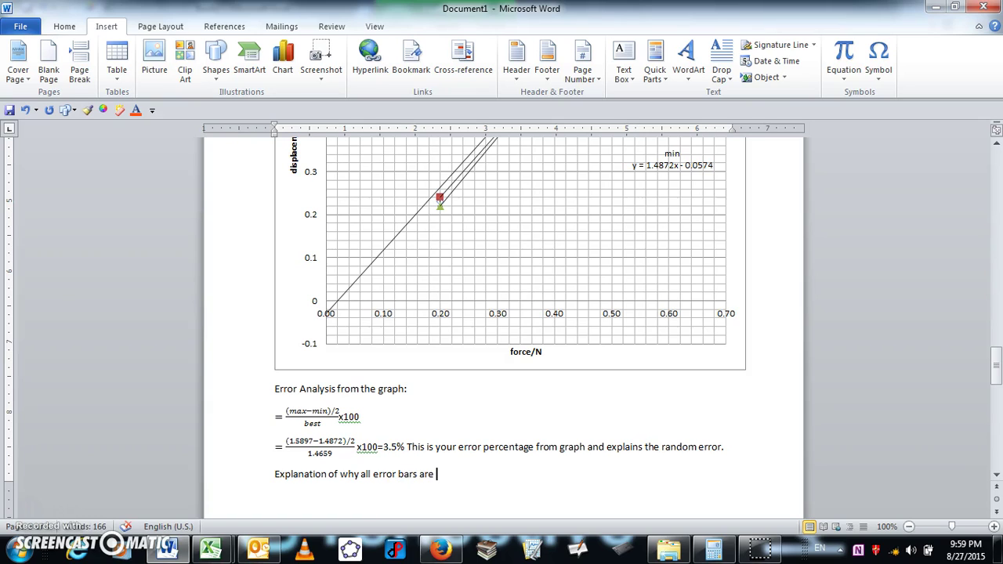
click(360, 474)
text(the line is not)
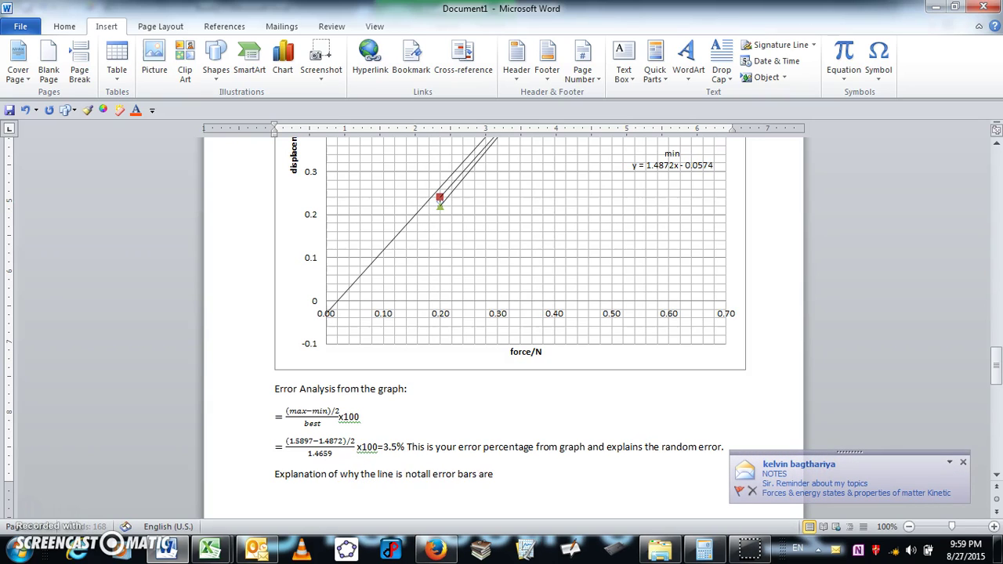
text( passing through)
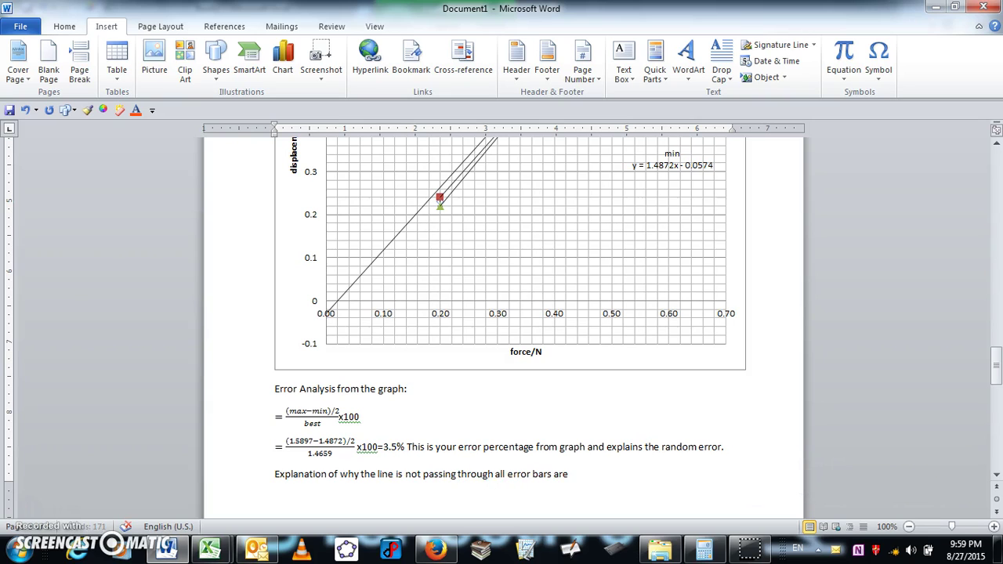
click(584, 475)
key(BackSpace)
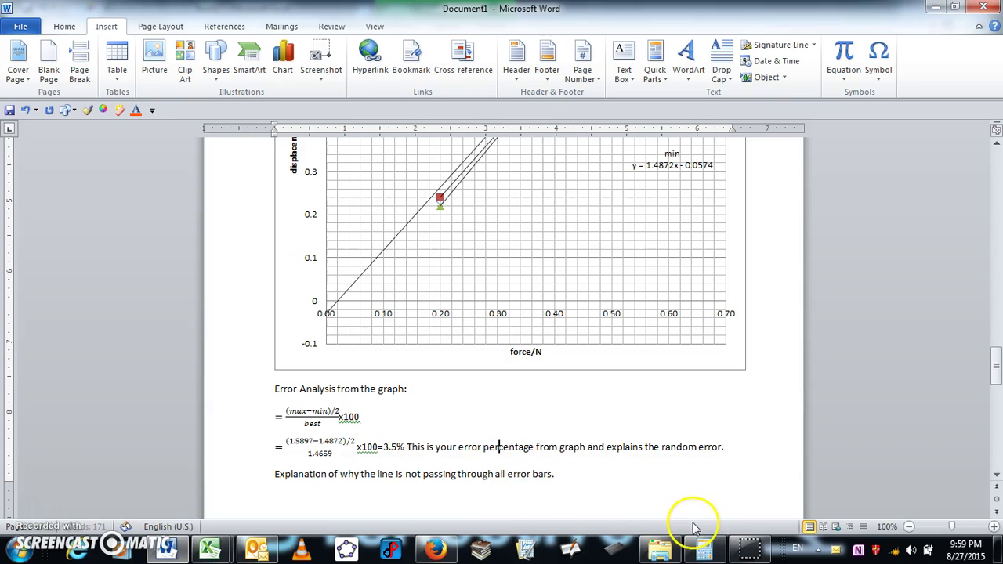
Review the Graph-2 chart and its error analysis text, and look at the source chart in Excel's Book2
scroll(693, 516, up, 4)
scroll(692, 516, up, 6)
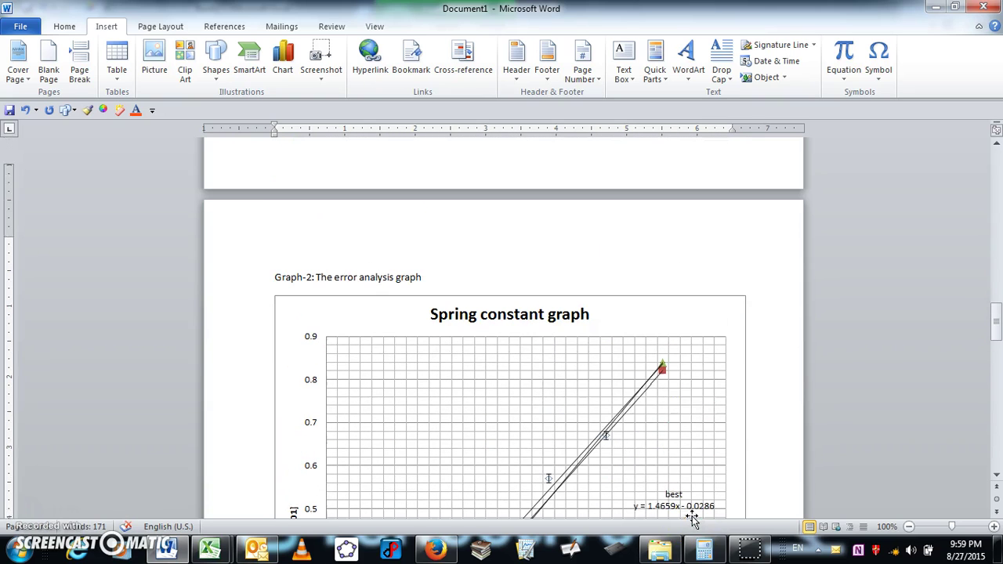
click(483, 247)
scroll(483, 249, down, 1)
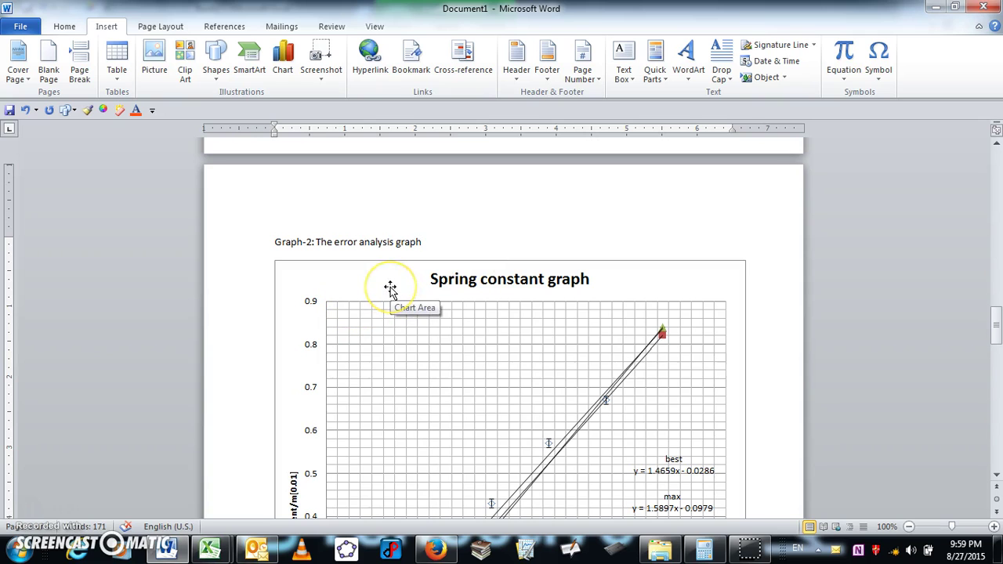
scroll(392, 381, down, 11)
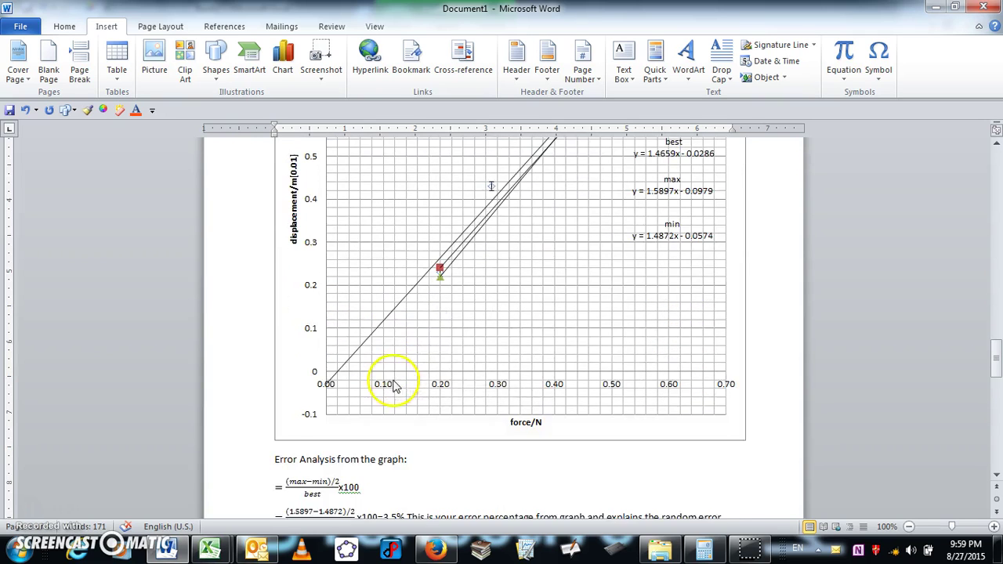
click(558, 405)
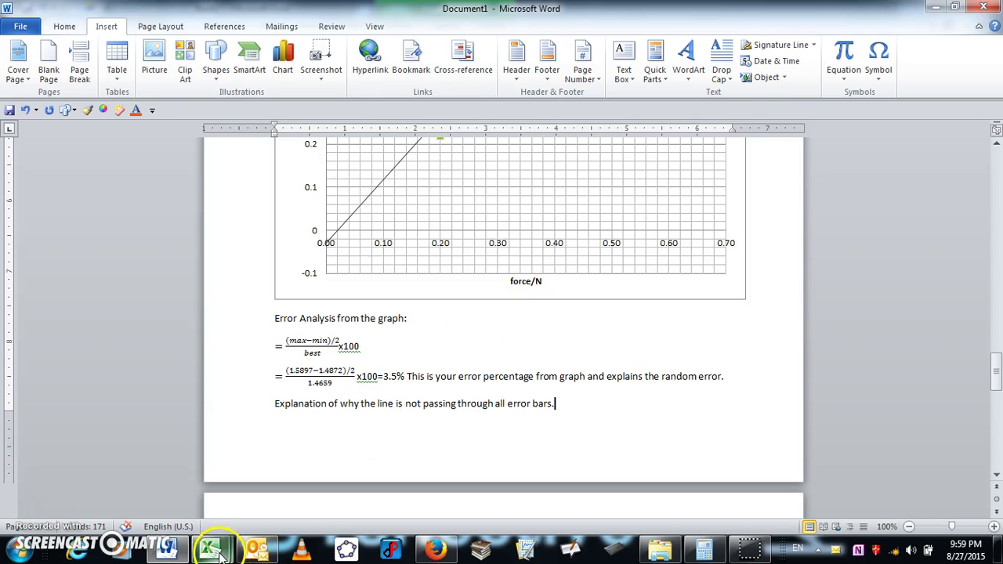
mouse_move(214, 553)
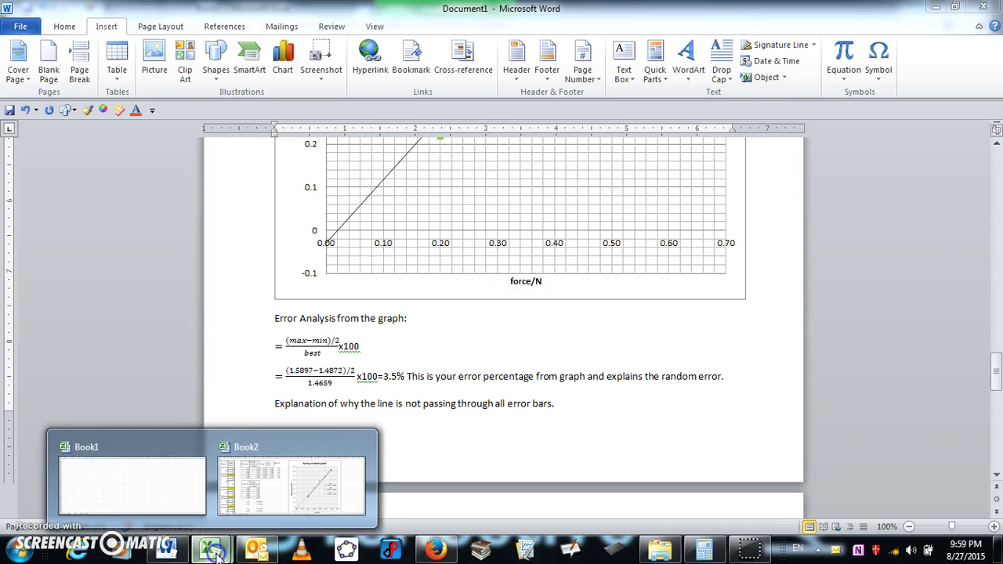
click(237, 492)
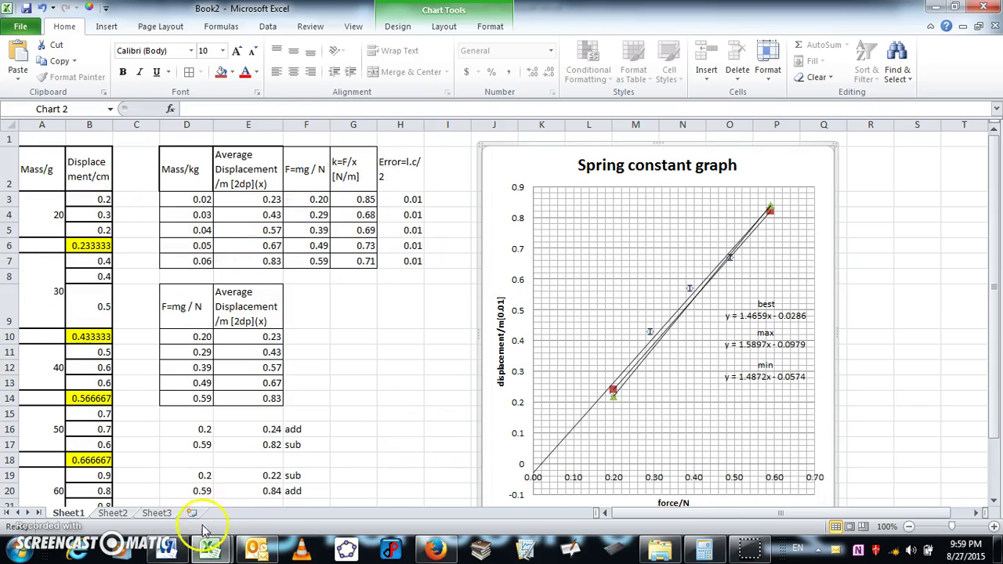
Return to the Word report and add "[standard]" on a new line under the Mass/kg heading of Processed Data table-2
click(166, 549)
scroll(457, 401, up, 15)
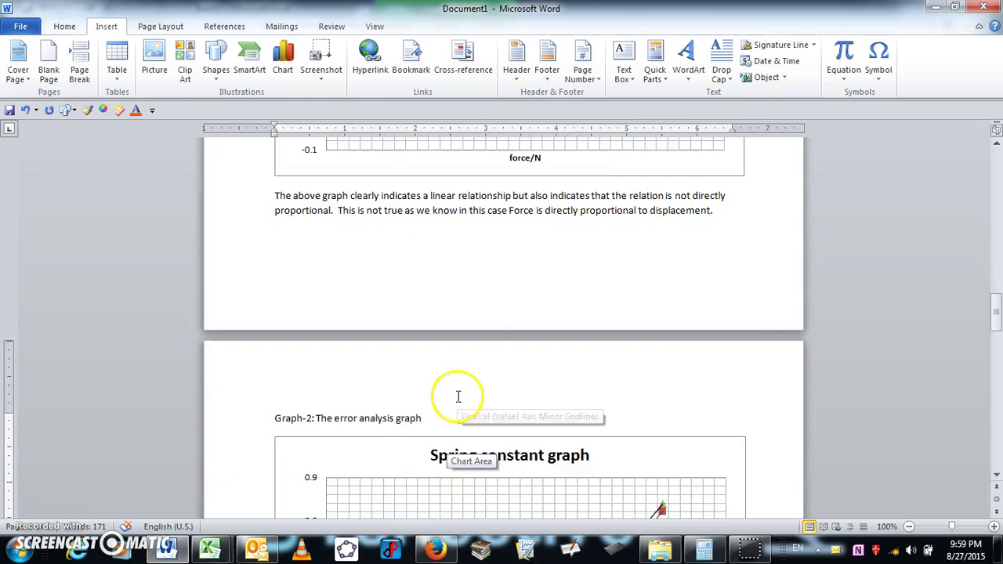
drag(997, 284, 997, 166)
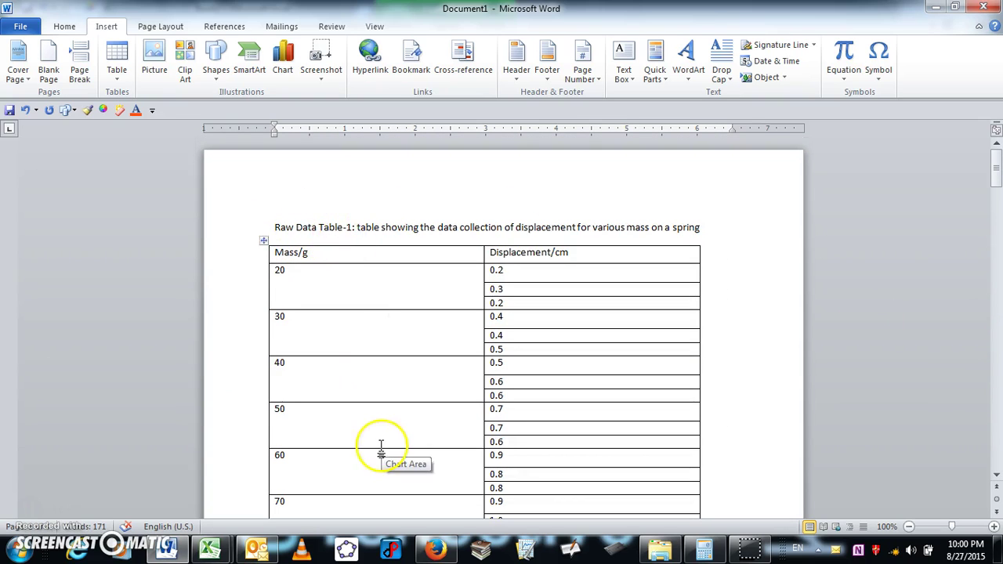
scroll(382, 443, down, 7)
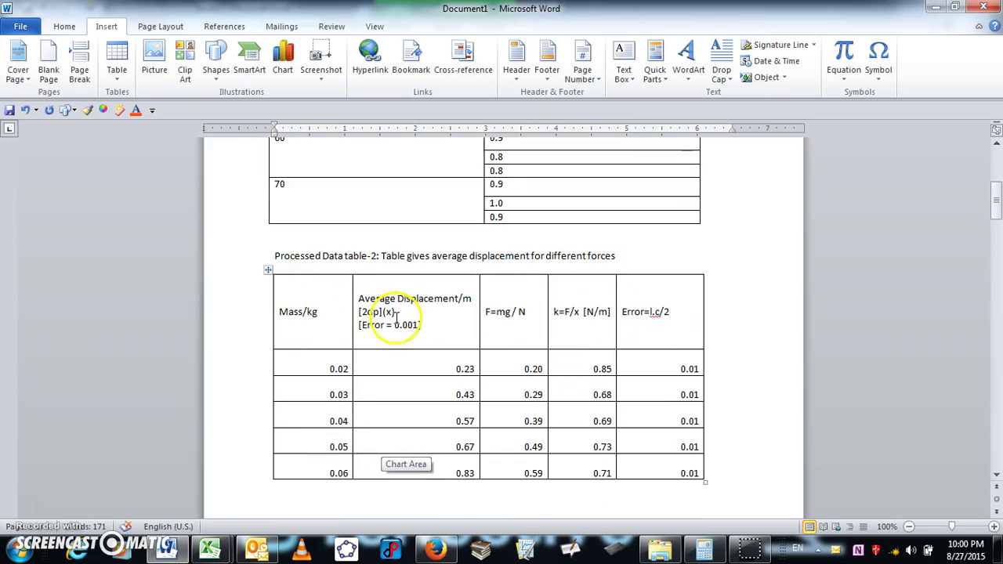
drag(395, 325, 417, 326)
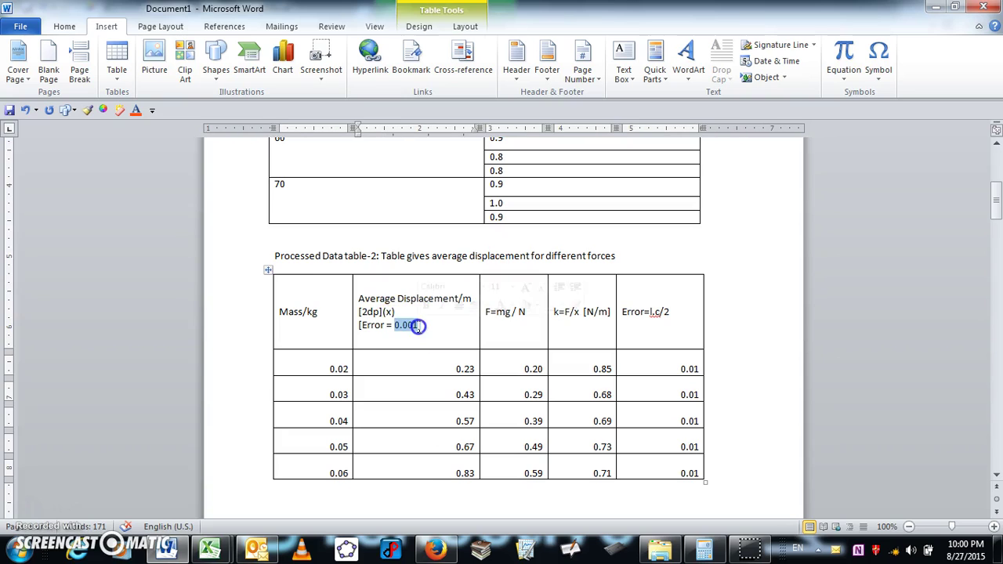
click(402, 326)
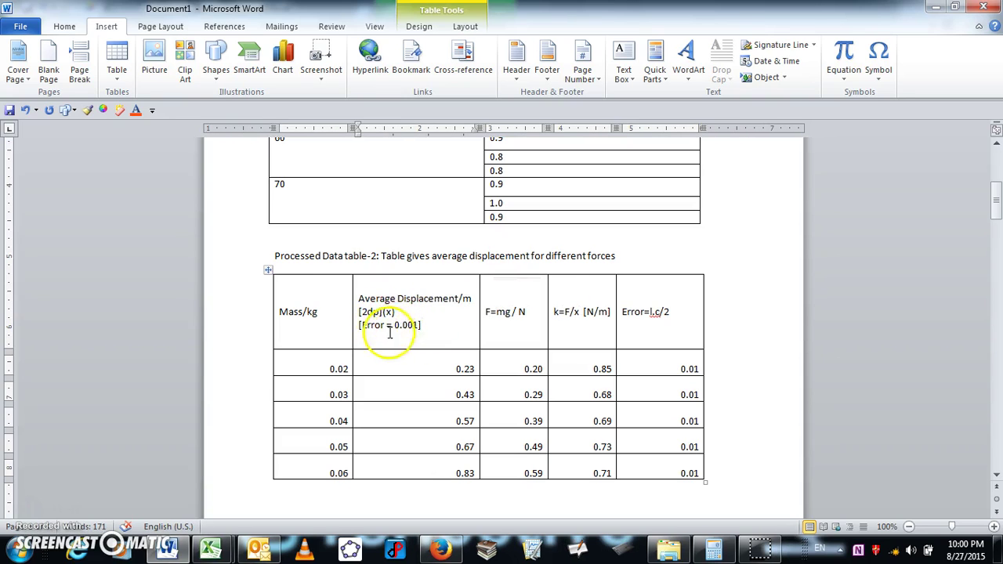
click(328, 315)
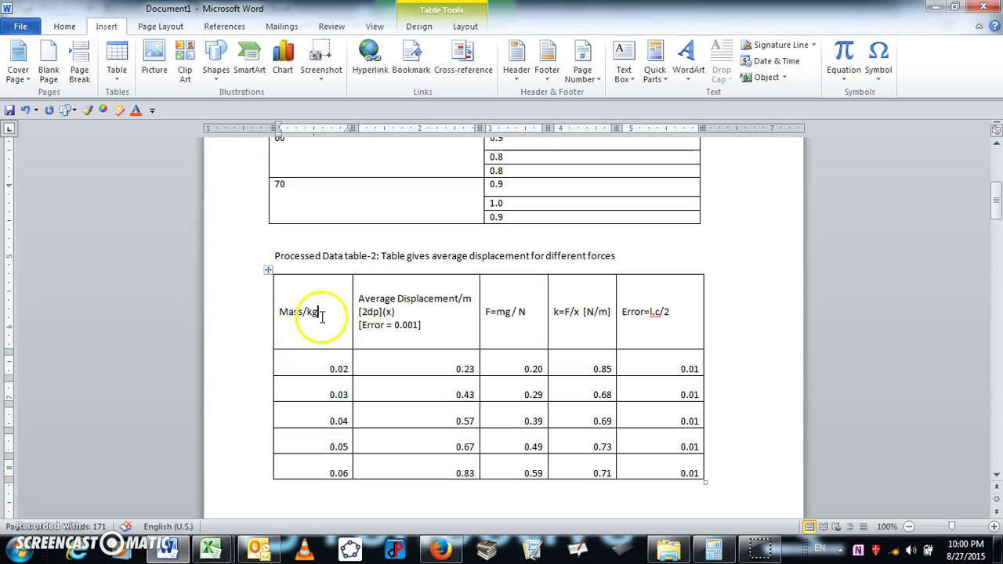
key(Return)
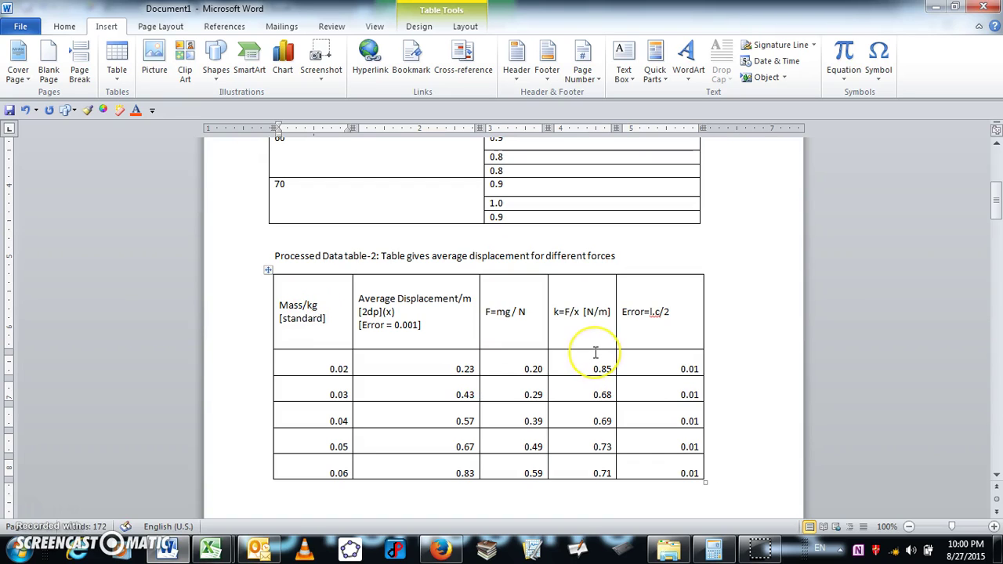
Add the heading "Calculate error:" on the new page following the graph's error analysis
scroll(593, 362, down, 15)
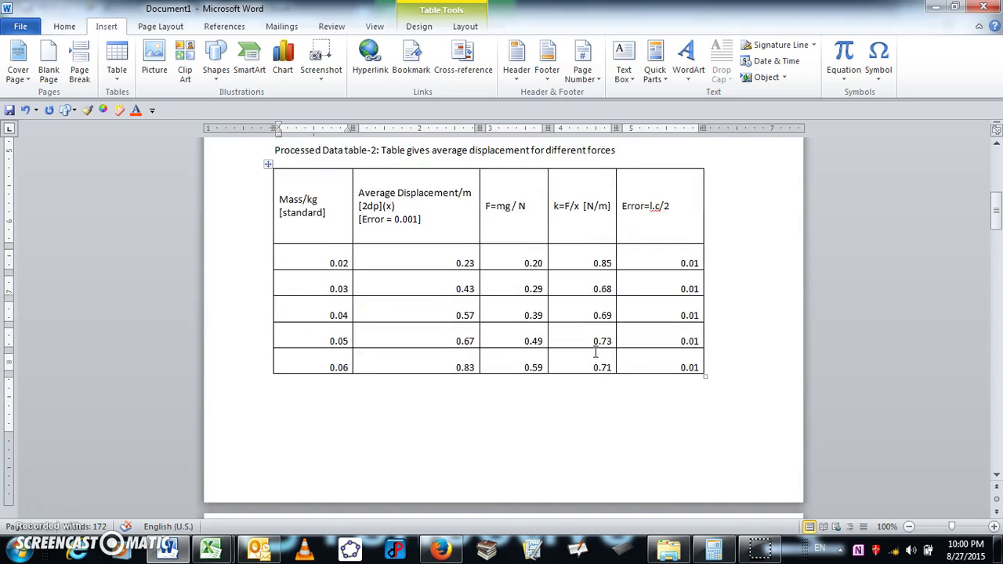
scroll(591, 372, down, 1)
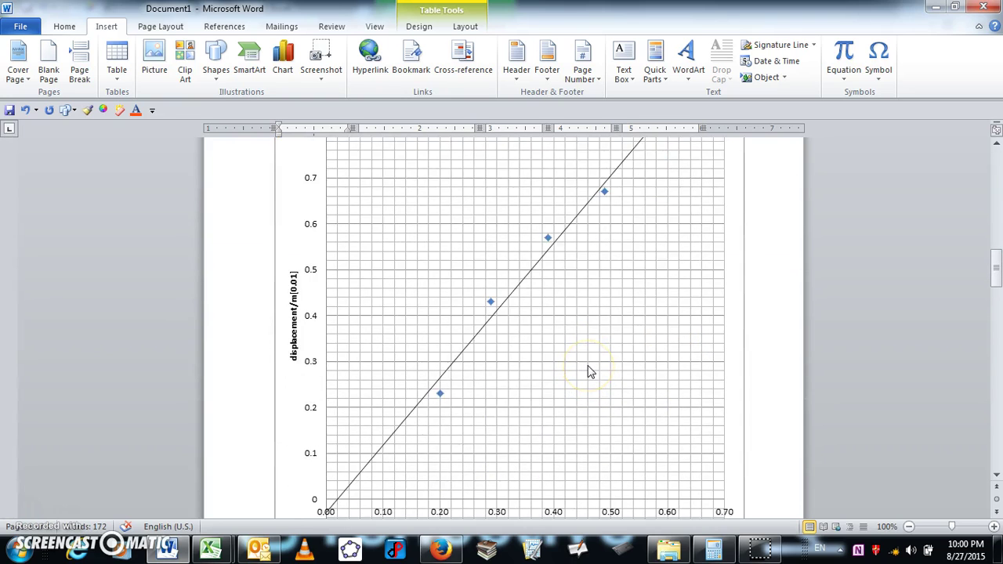
scroll(591, 372, up, 3)
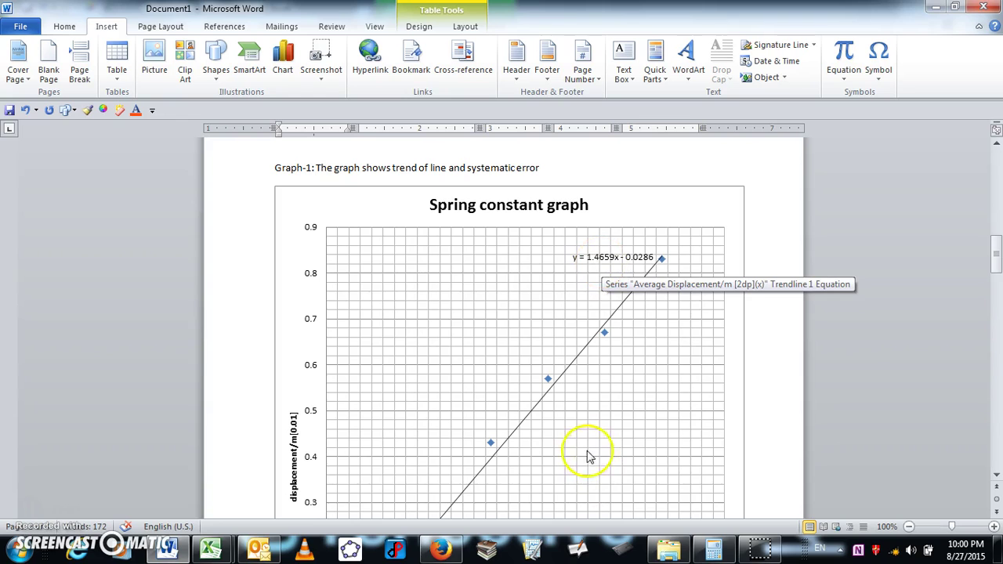
scroll(592, 456, down, 13)
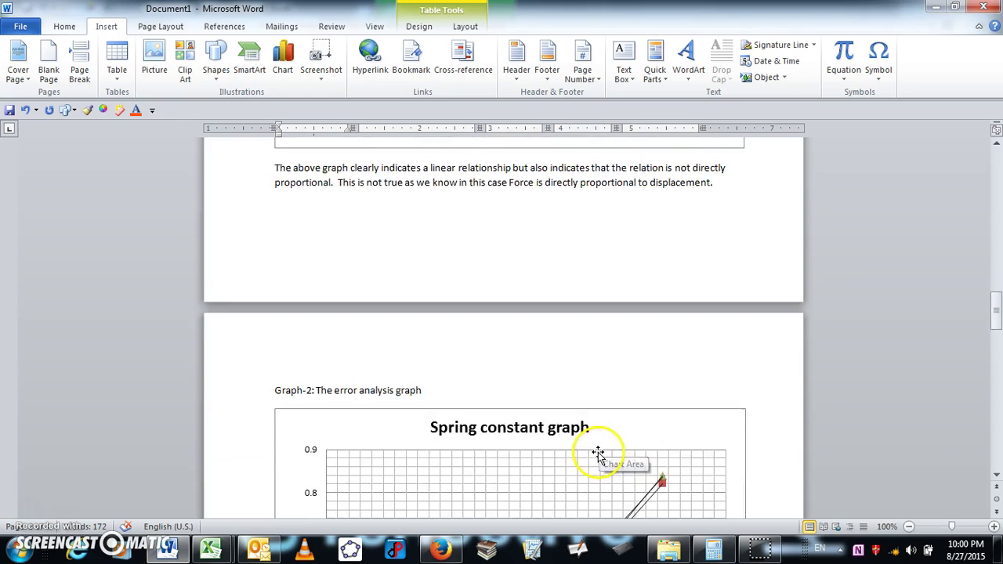
scroll(598, 455, down, 15)
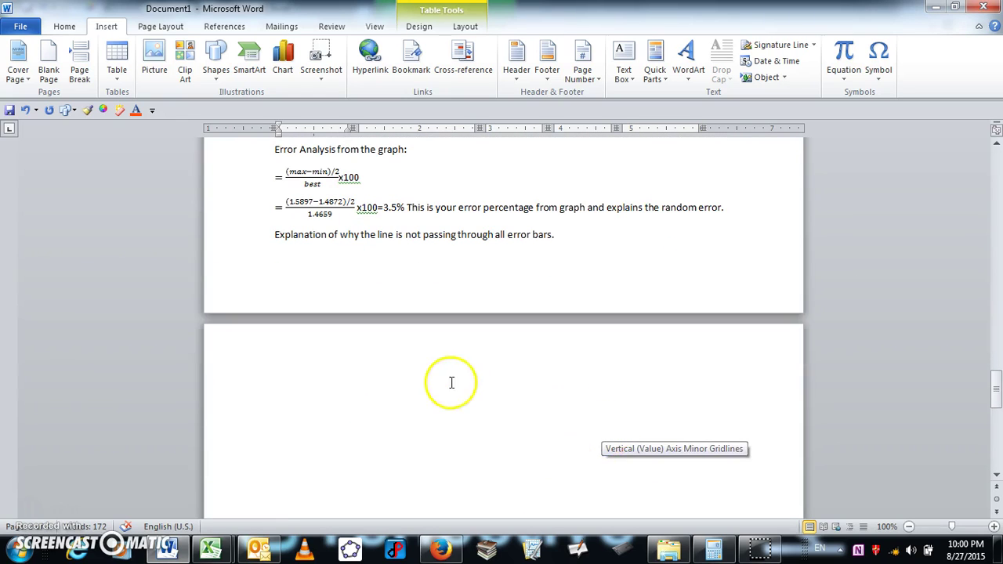
click(451, 382)
text(cul)
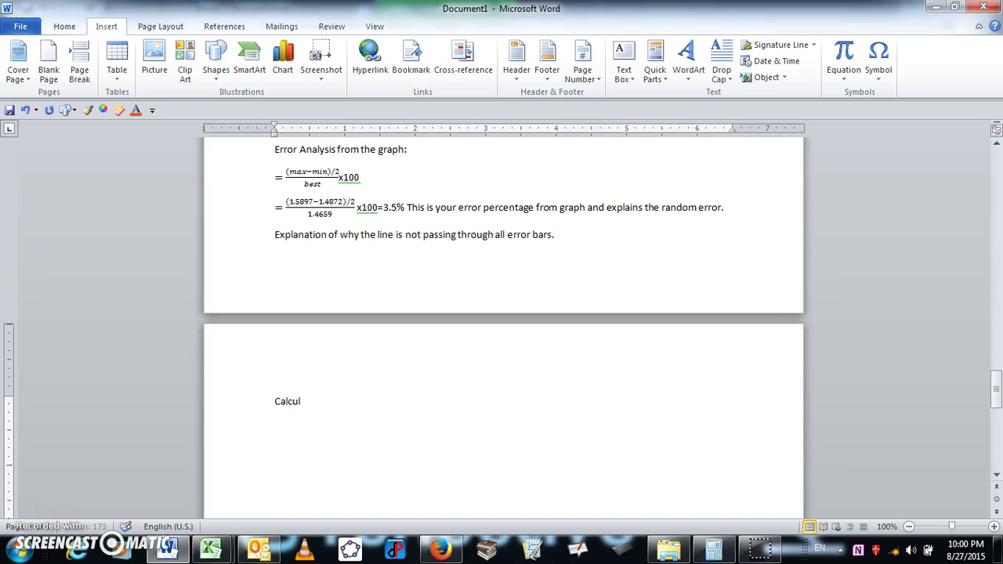
text(alculate error:)
key(Return)
Under the heading, write "From graph the value of k is = 1.4659 Nm⁻¹" using the best-fit slope, with -1 as superscript
text(From graph the value of k is =)
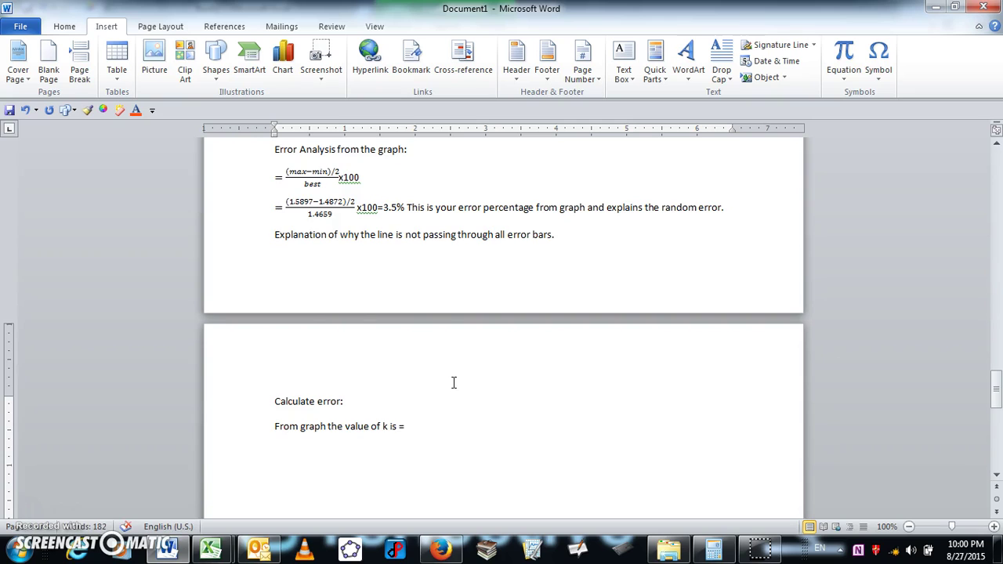
scroll(453, 382, up, 4)
click(320, 392)
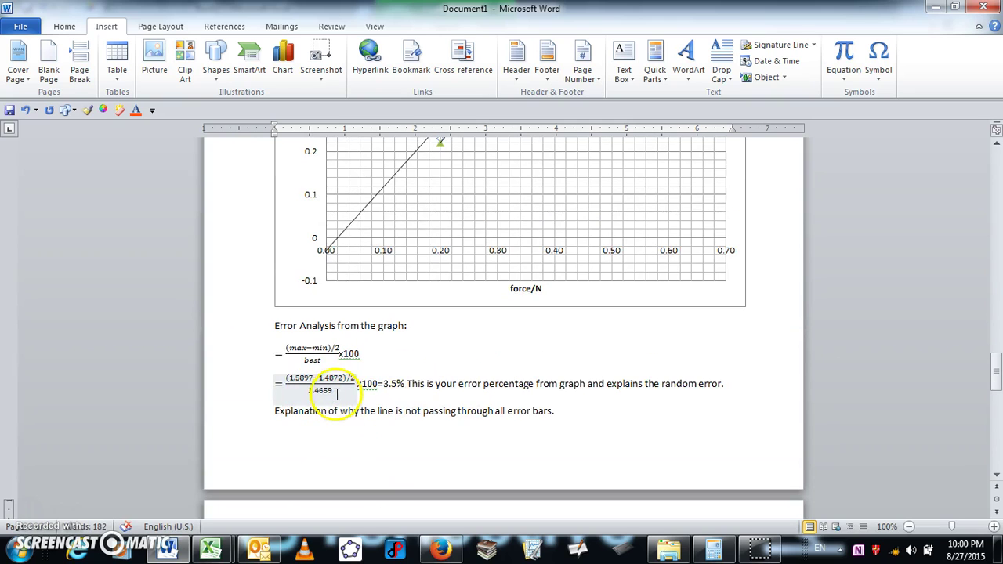
scroll(337, 394, down, 5)
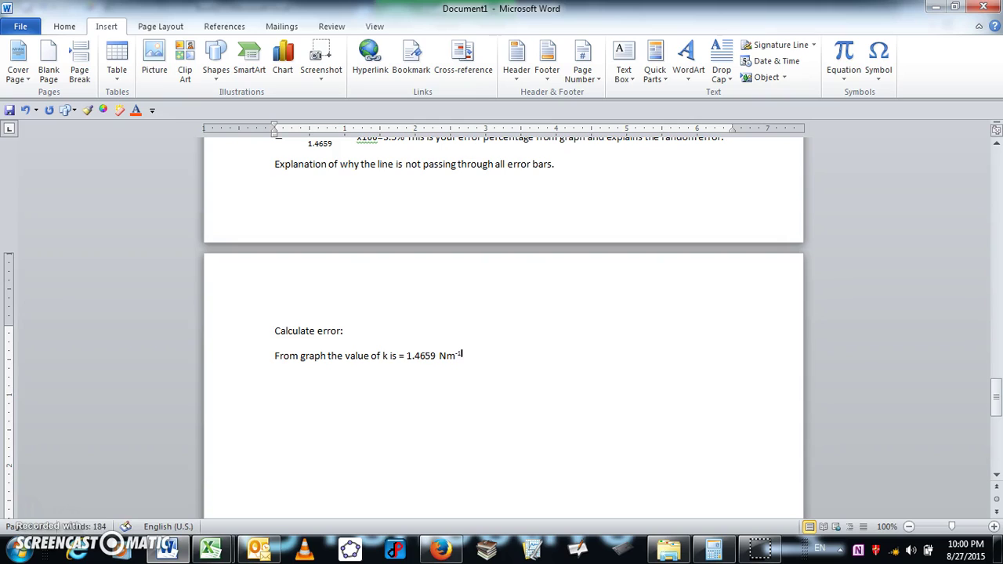
Start the line "From data average we have k as=" and select the k values in Processed Data table-2
key(Return)
text(From data average we have k as=)
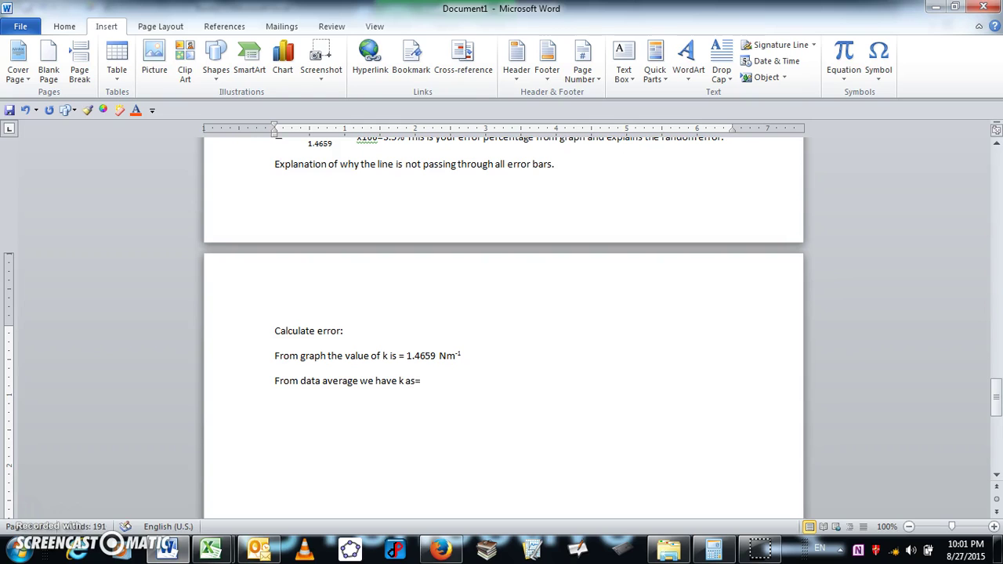
drag(994, 408, 999, 207)
drag(576, 250, 581, 342)
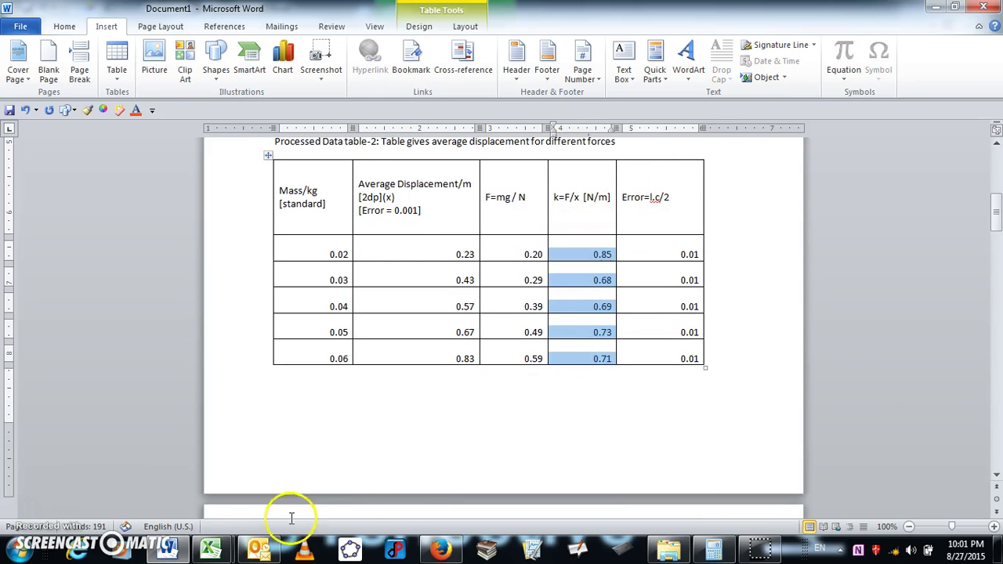
Switch to Excel's Book2 workbook and average the force values F3:F7 into cell F8
click(210, 548)
click(243, 508)
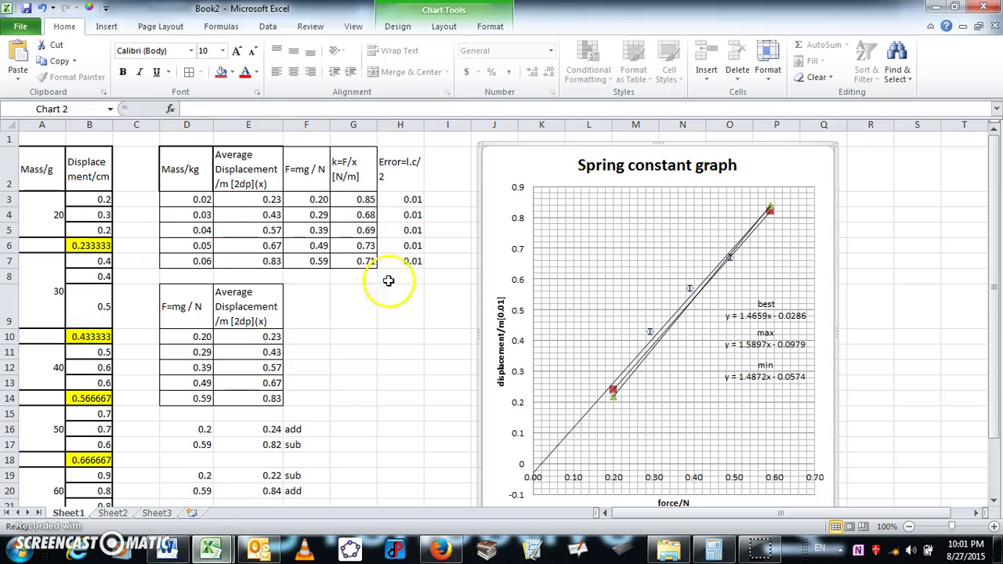
drag(317, 199, 310, 274)
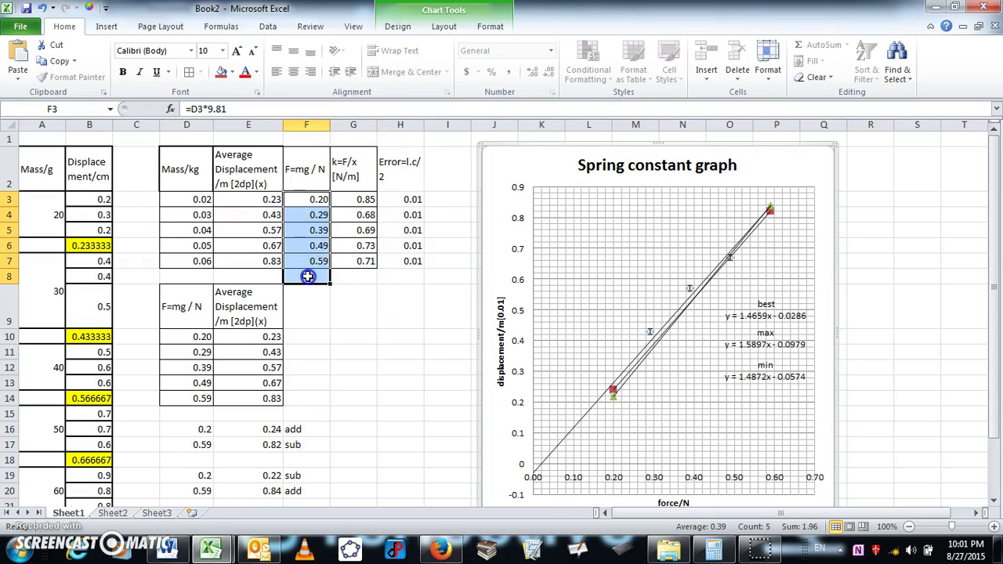
click(847, 45)
click(827, 78)
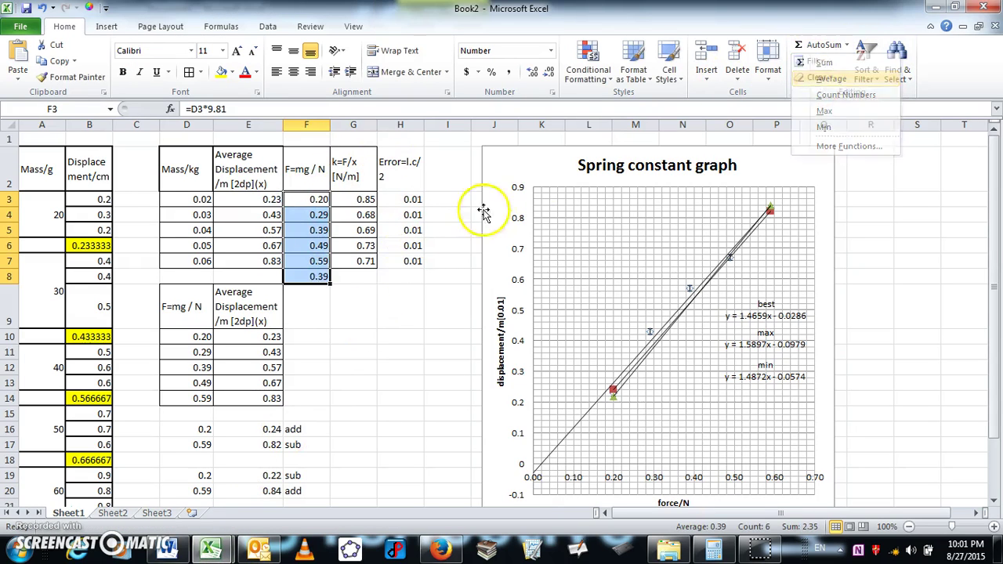
click(320, 282)
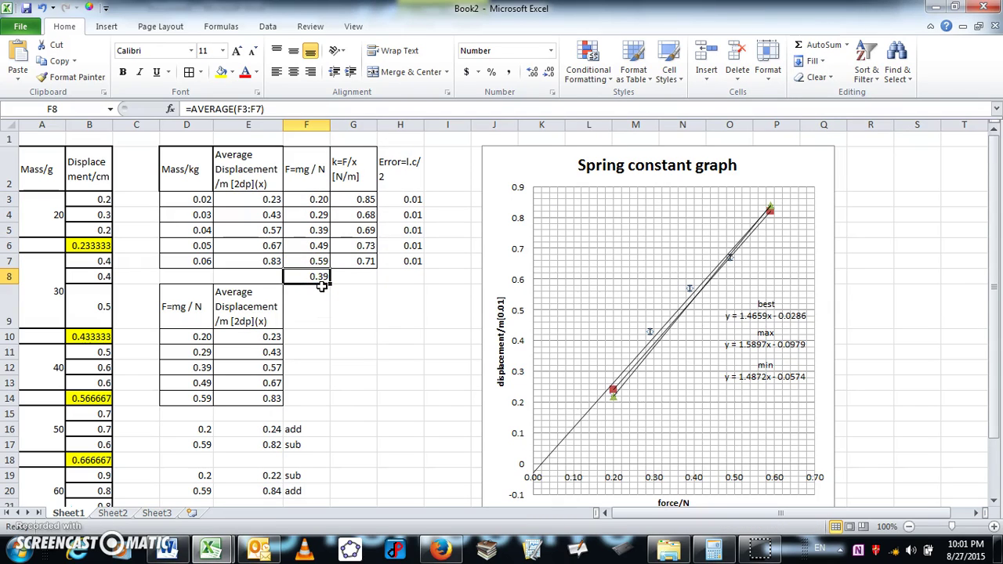
Average the spring constant values G3:G7 into cell G8
drag(362, 199, 366, 277)
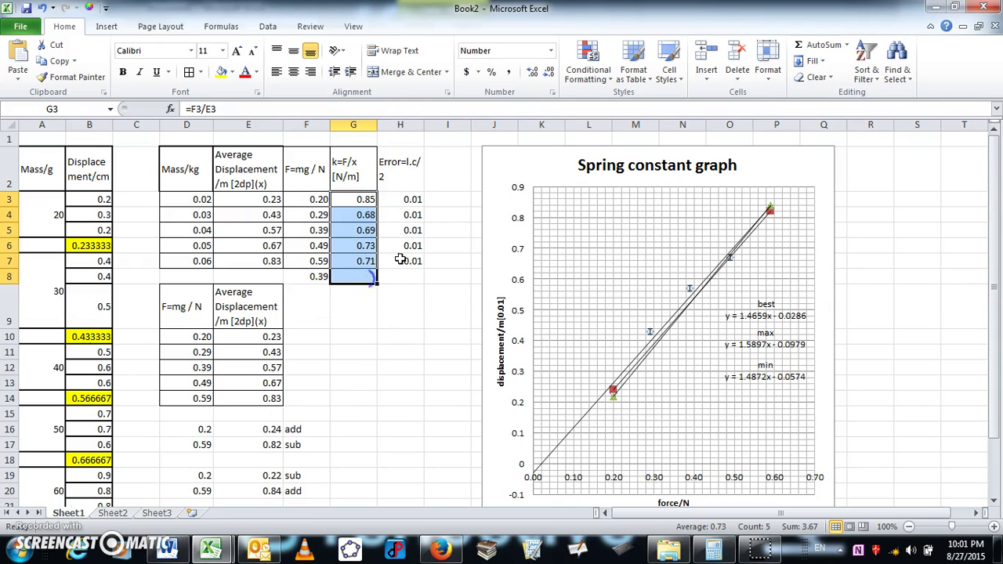
click(846, 45)
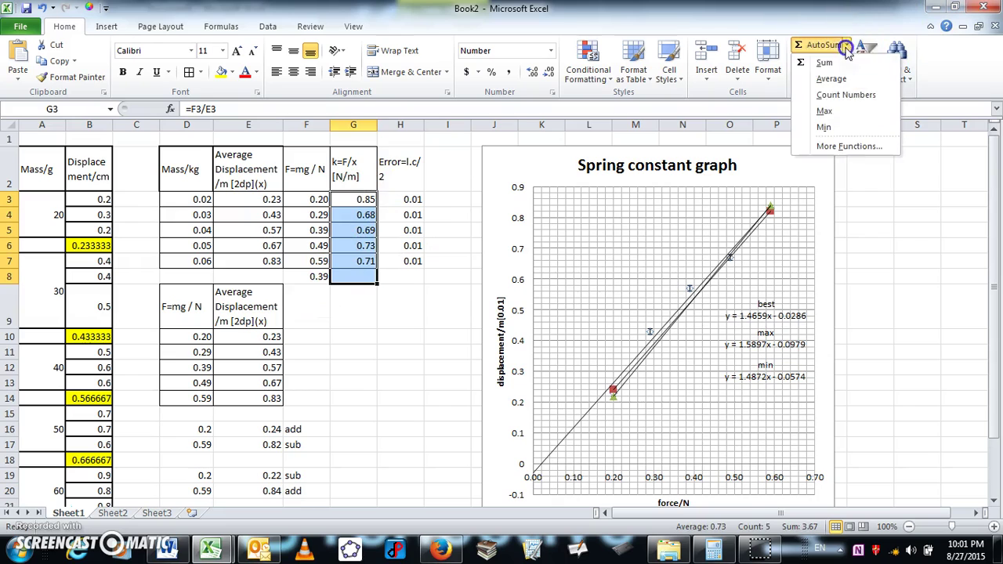
click(831, 81)
click(370, 276)
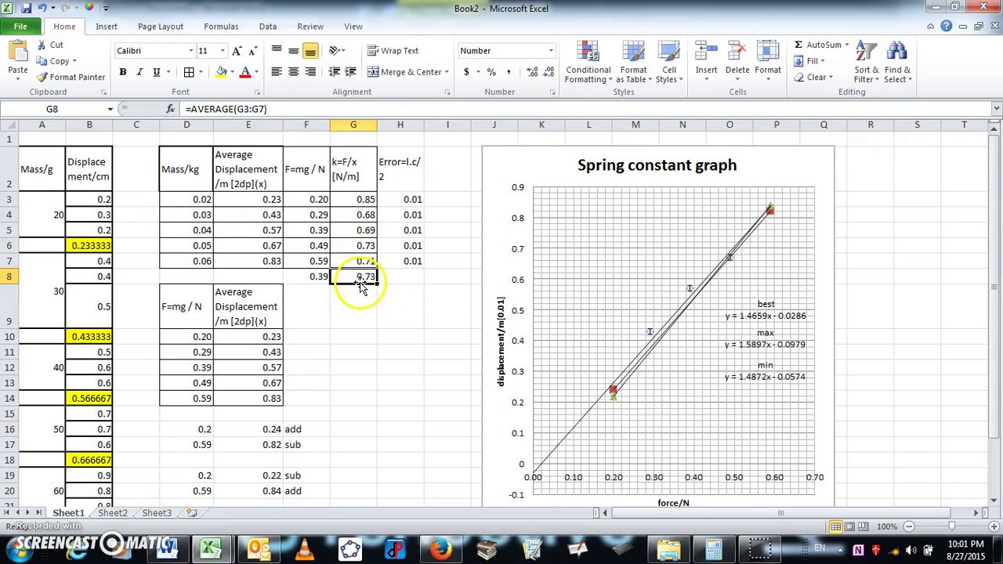
click(373, 310)
Fill the average k cell G8 with yellow
click(372, 280)
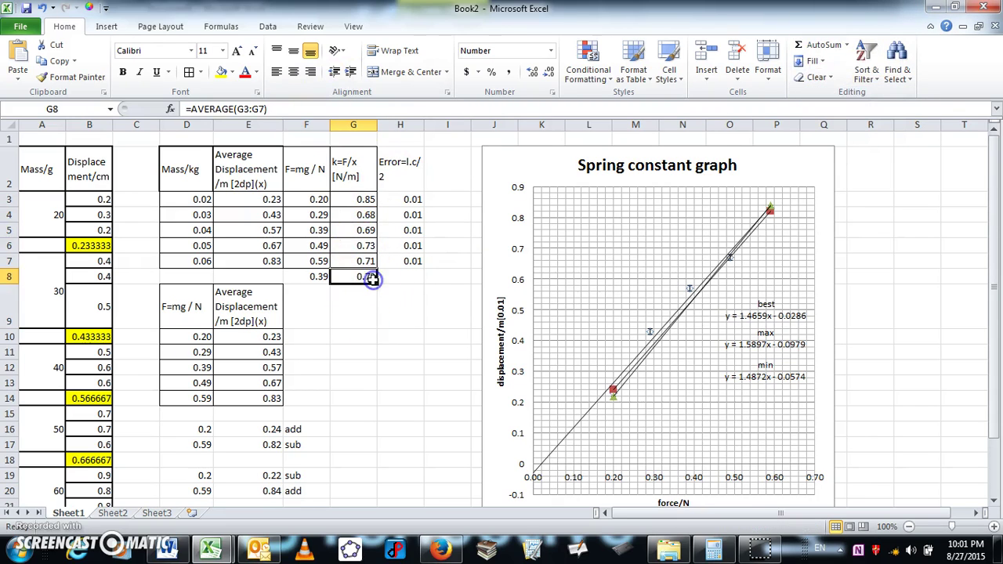
scroll(372, 279, down, 2)
click(366, 157)
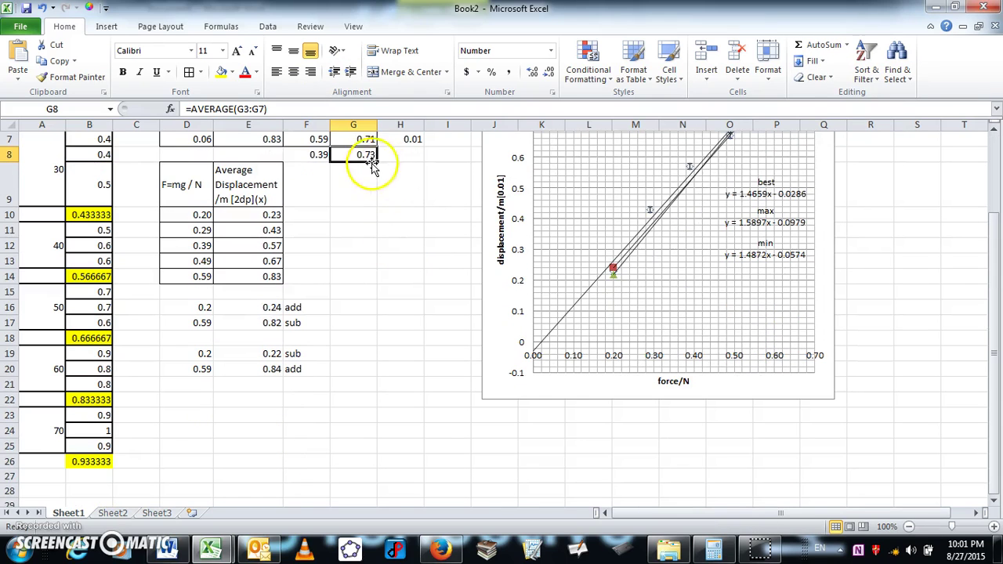
click(223, 71)
click(351, 353)
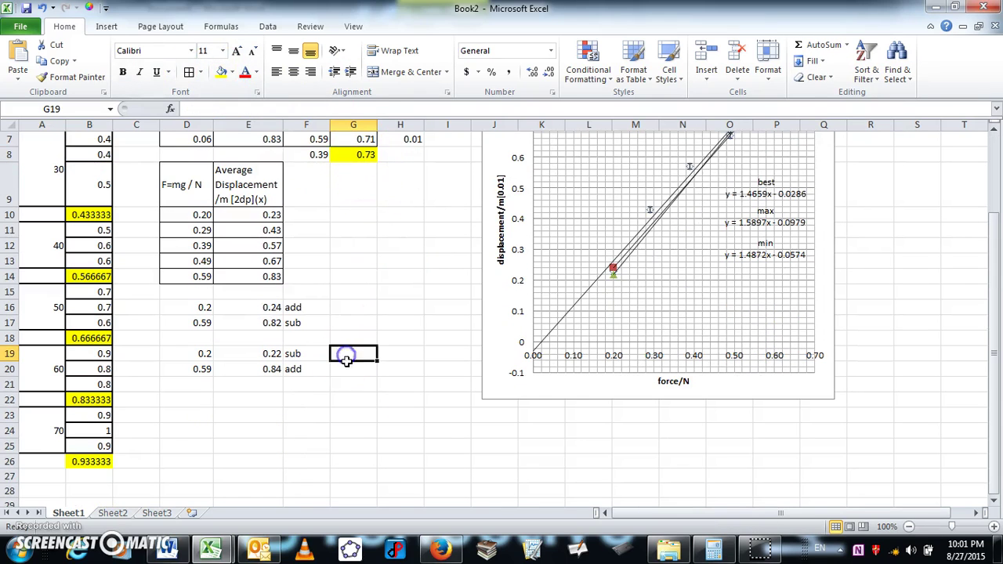
Switch to the Word report and complete the line "From data average we have k as=" with "0.73 Nm⁻¹", with -1 as superscript
click(168, 549)
scroll(439, 454, down, 15)
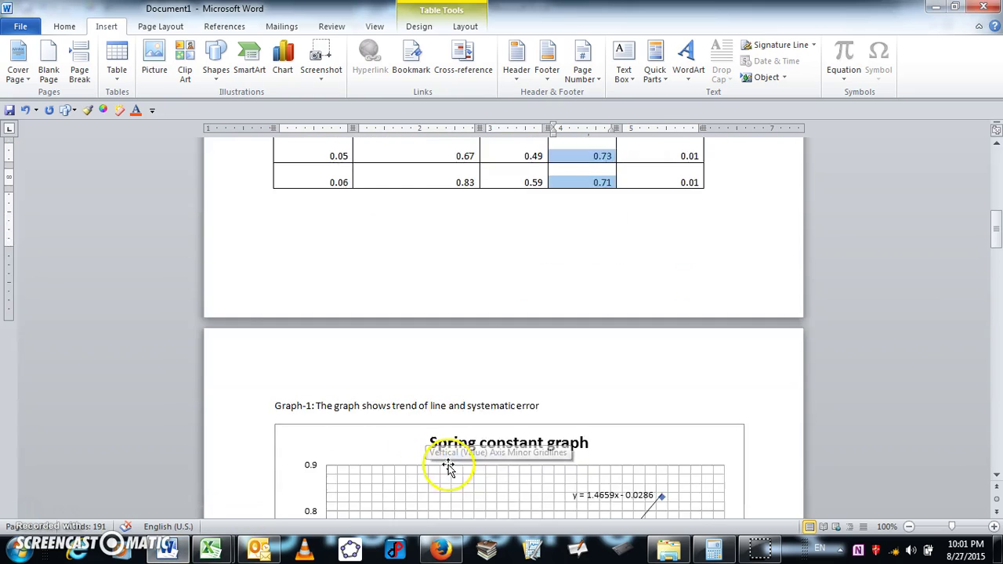
scroll(591, 444, down, 2)
drag(996, 306, 996, 403)
click(463, 332)
text(0.73 Nm-1)
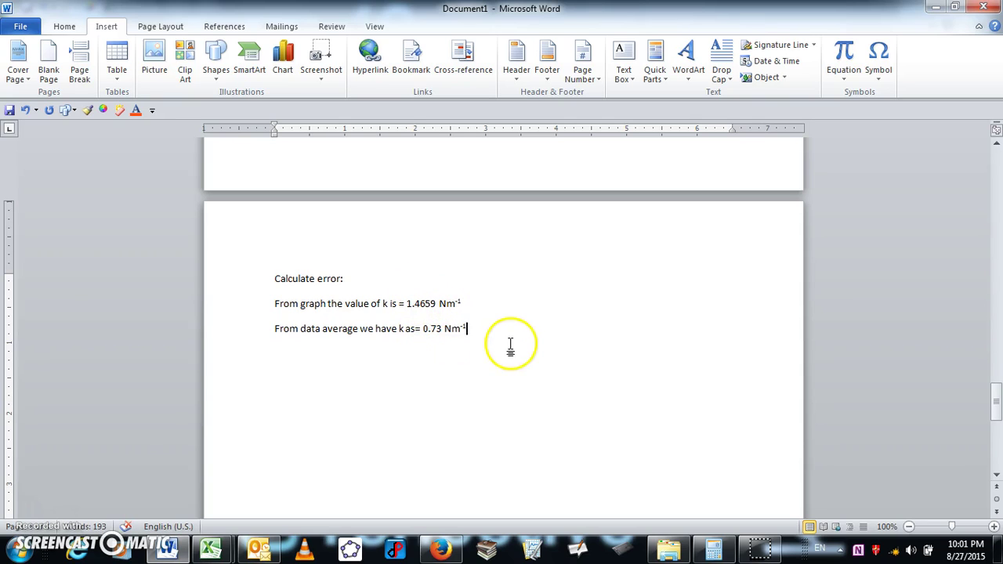
Add the line "The error between both is about 50%" below the two k values and start a new paragraph
text(The error)
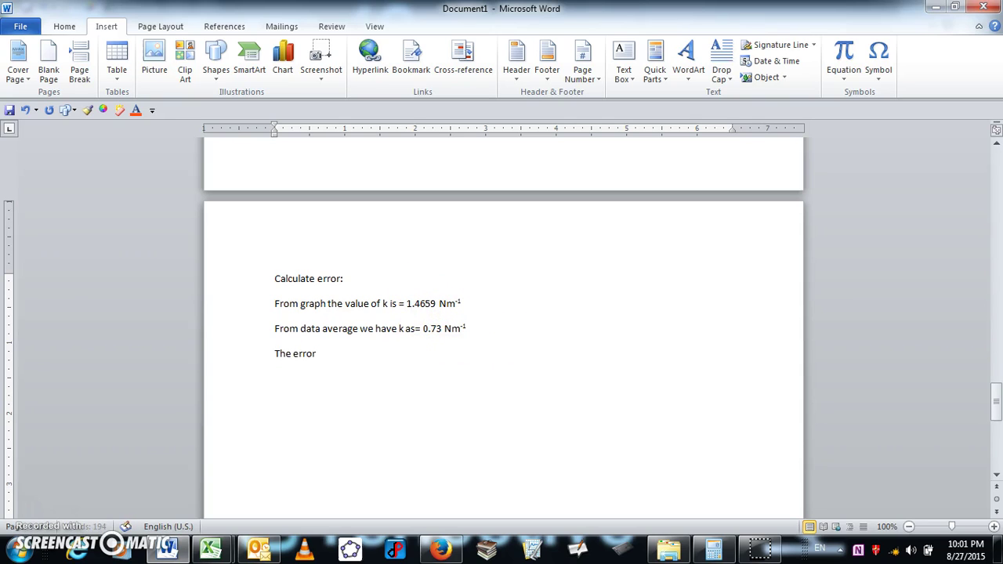
text(en both is about 50%)
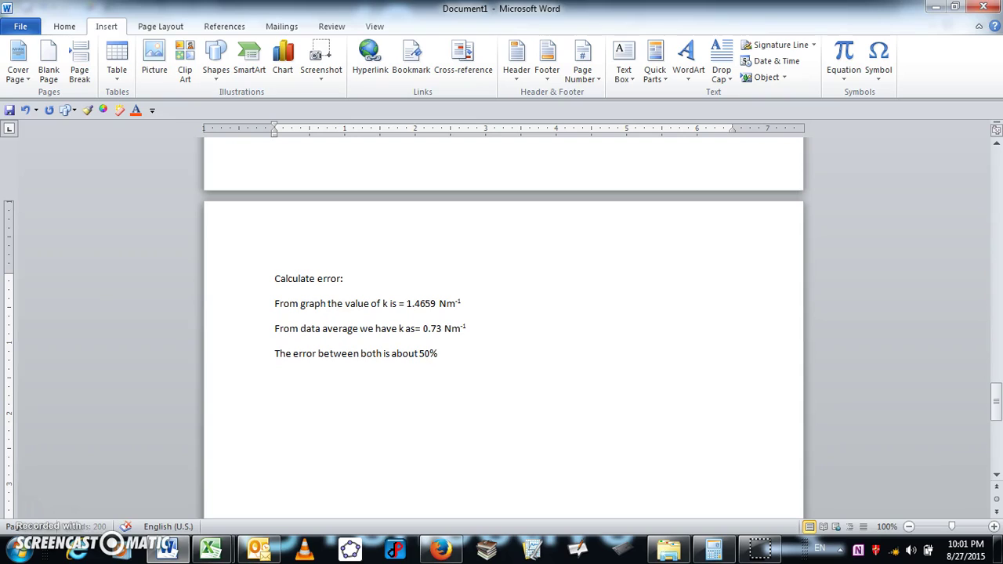
key(Return)
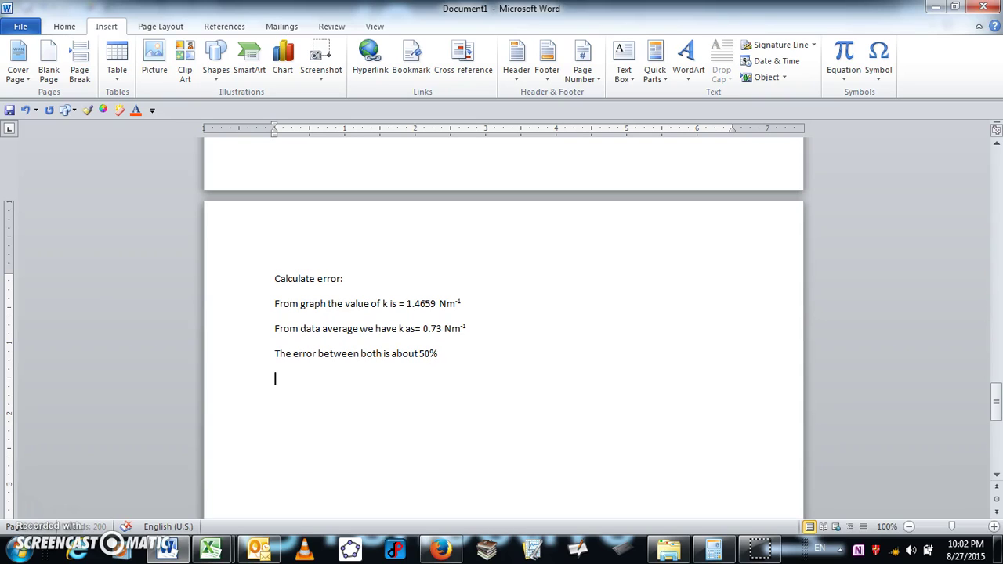
Write "So we need to make judgement on which is more accurate value among calculated and graph......" below the error line
text(So)
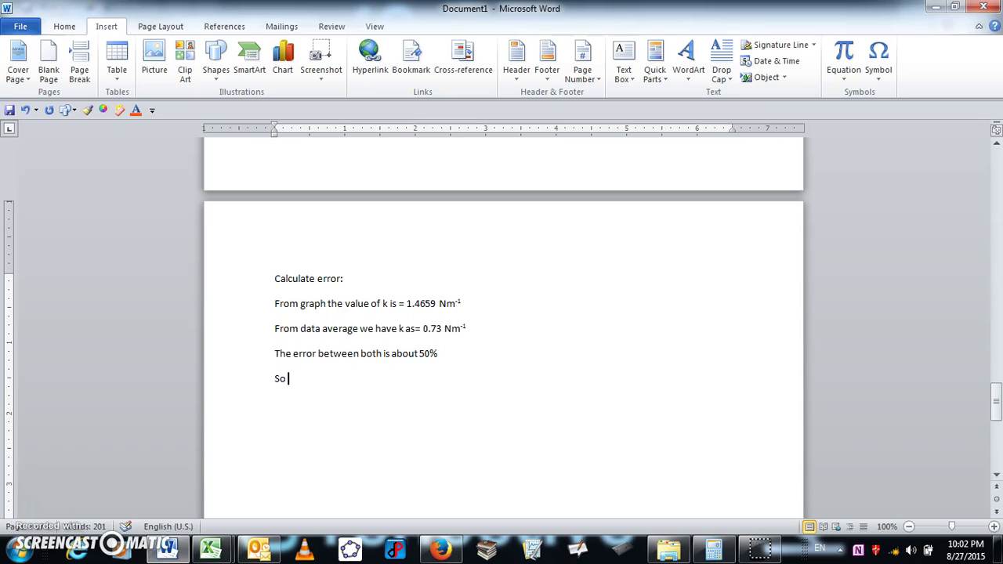
text( we need to make judgement on)
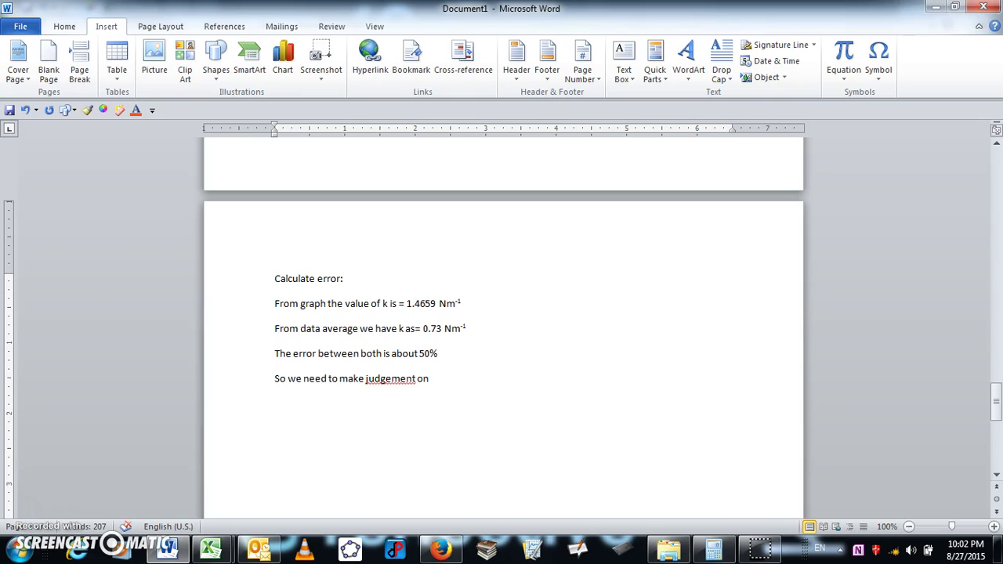
text( which is more accurate value)
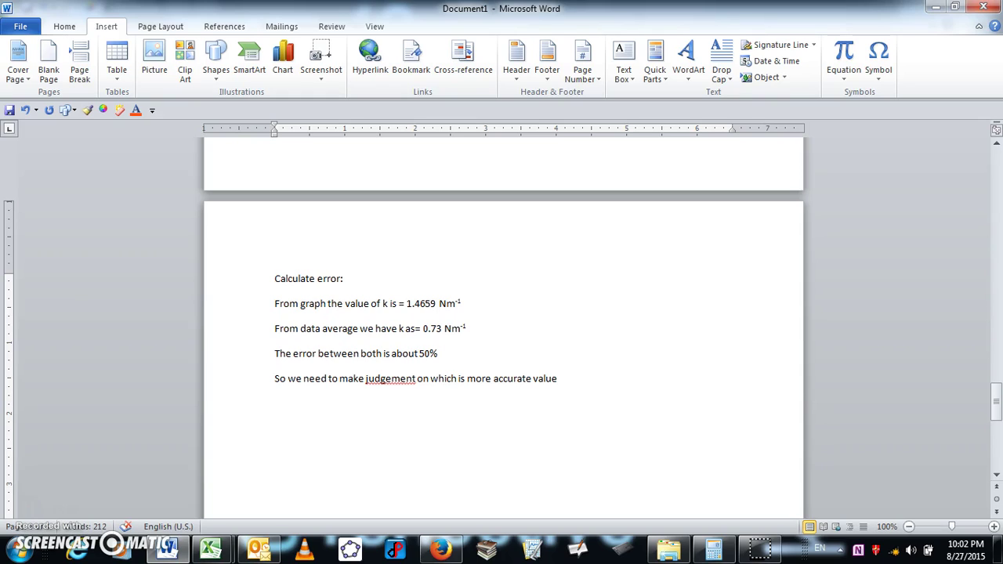
text( among calculate)
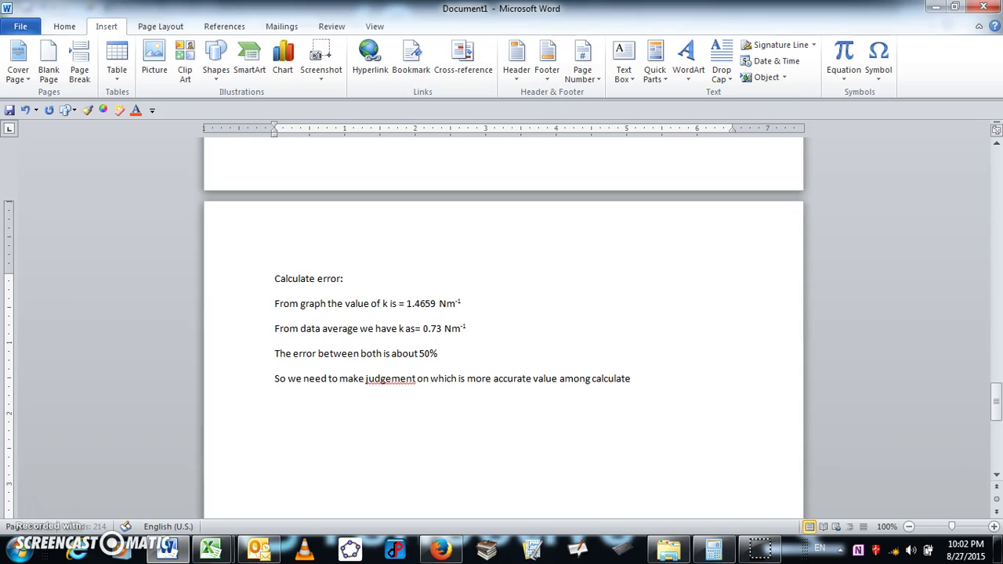
text(d and graph......)
click(424, 415)
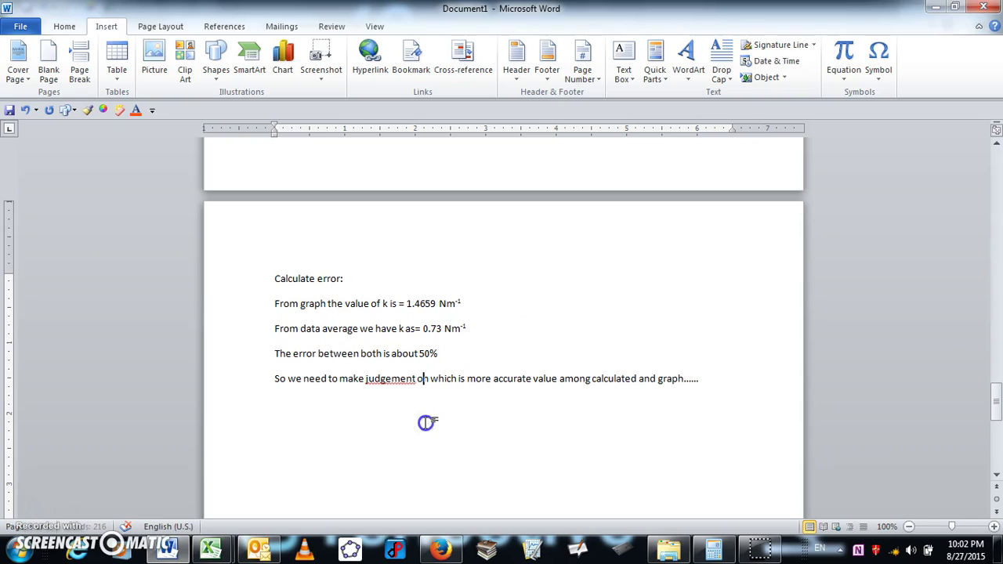
click(345, 421)
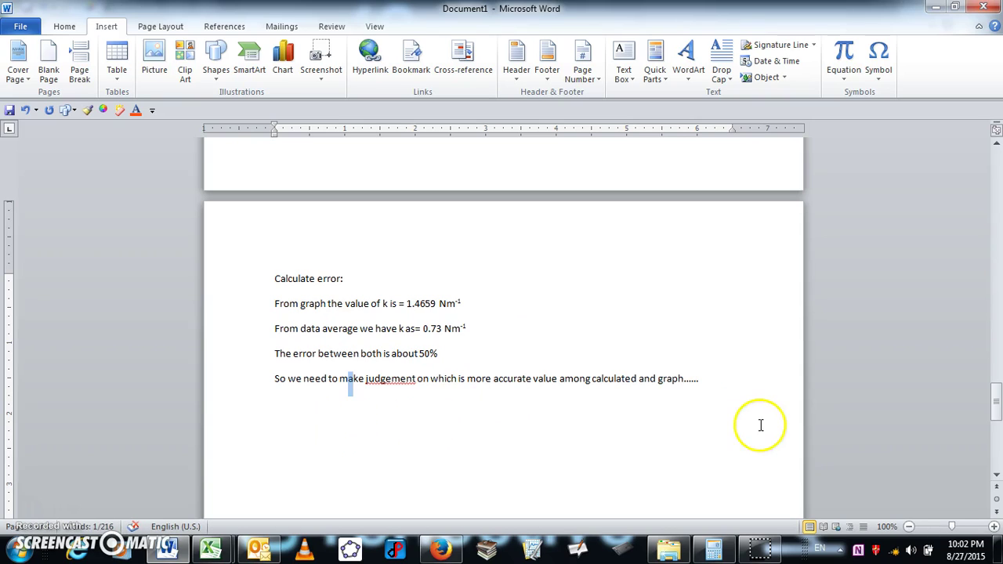